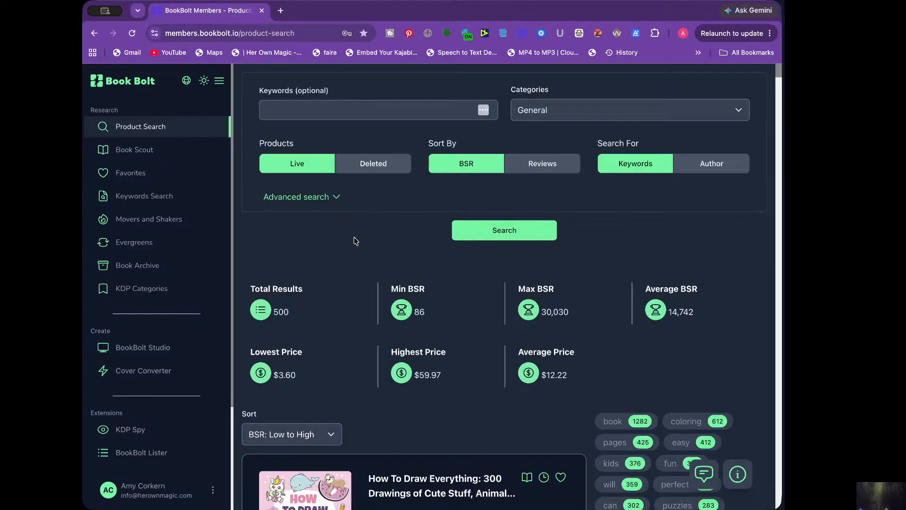
# Open bookbolt.io in a new browser tab and look through the home page down to the low-content book publishing section.
pyautogui.click(280, 10)
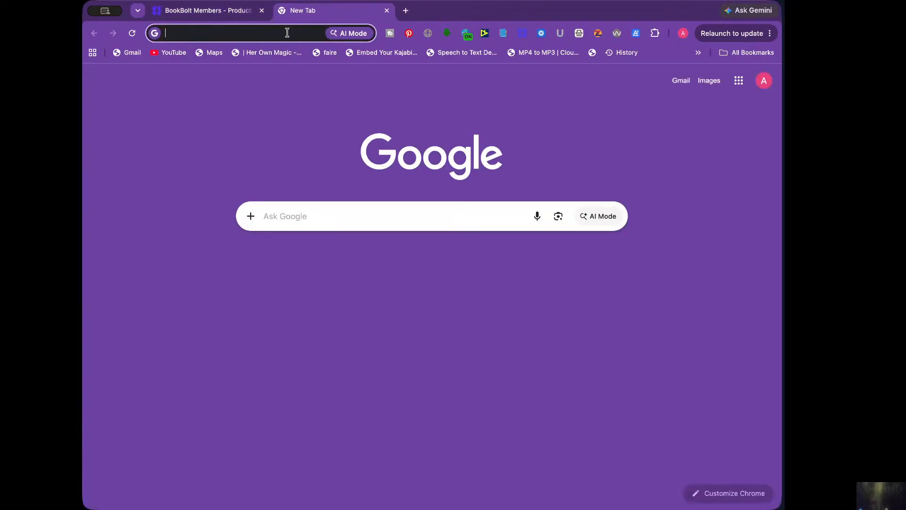
pyautogui.click(287, 33)
pyautogui.write('bookbolt.io')
pyautogui.press('Return')
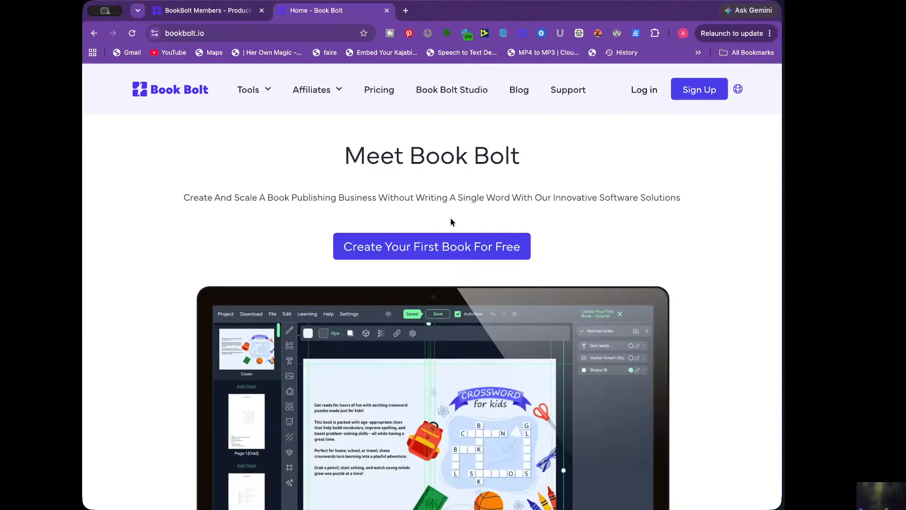
pyautogui.moveTo(265, 92)
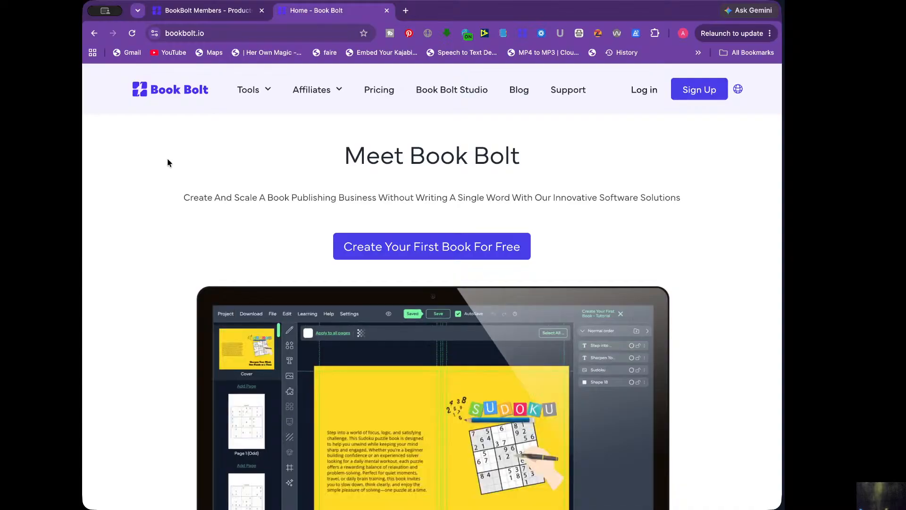
pyautogui.scroll(-3, 168, 158)
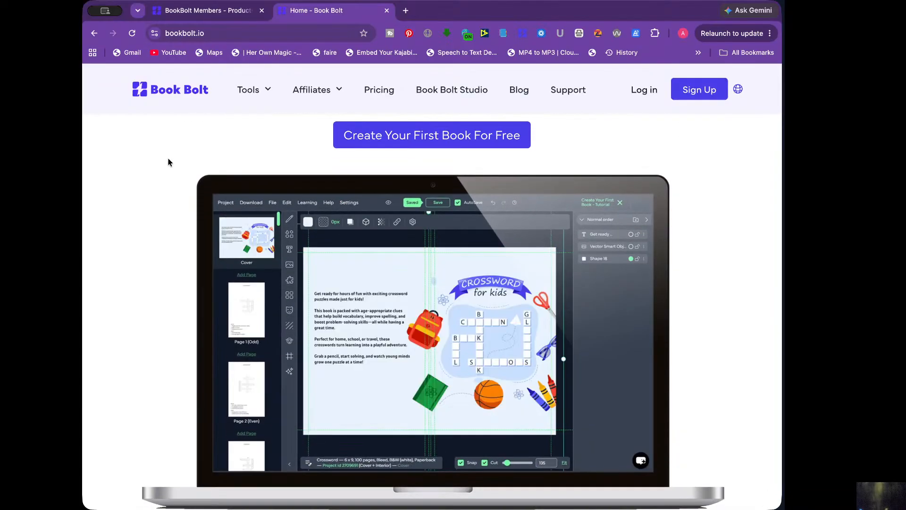
pyautogui.scroll(-1, 152, 226)
pyautogui.scroll(-1, 153, 234)
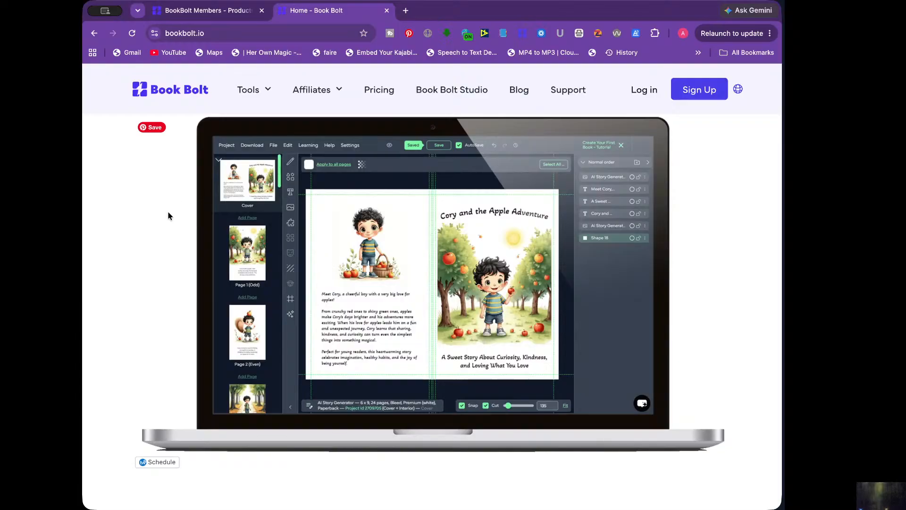
pyautogui.scroll(-6, 152, 234)
pyautogui.scroll(-2, 153, 235)
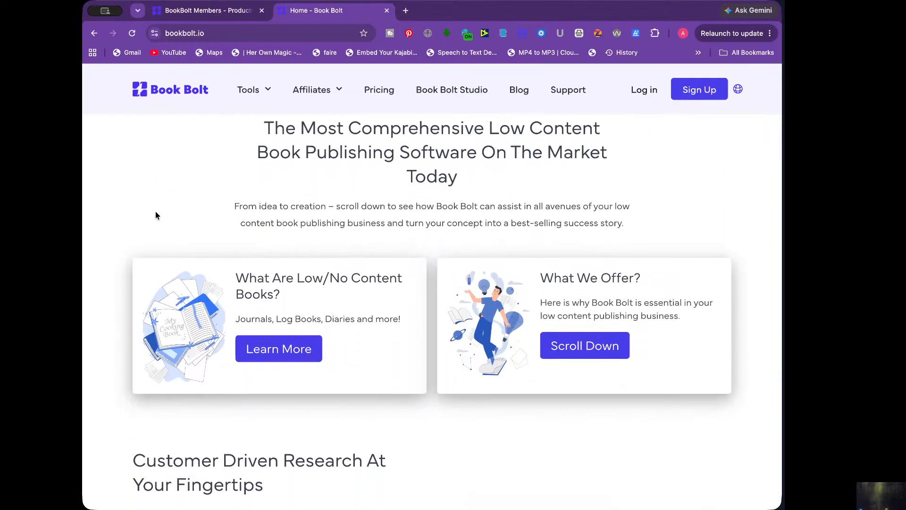
# Return to the BookBolt members site and open the Chrome Web Store page of the BookBolt Lister extension.
pyautogui.click(211, 15)
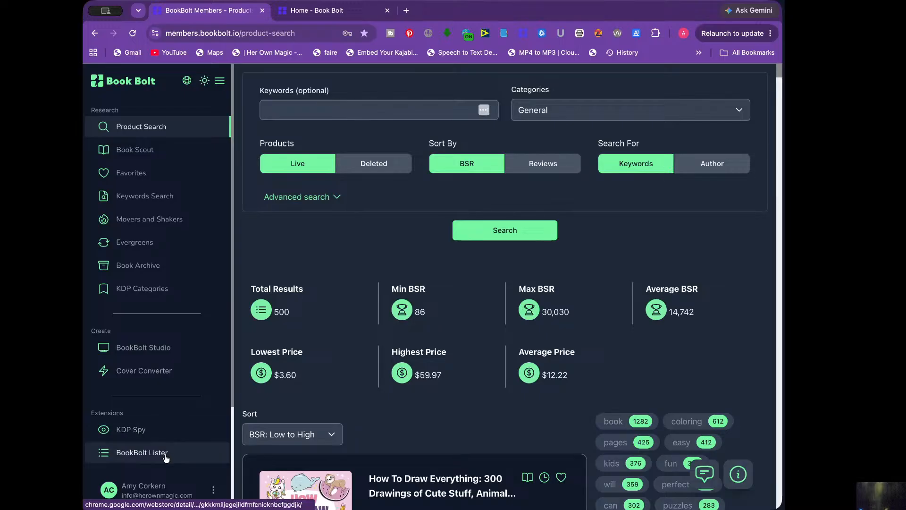
pyautogui.scroll(-3, 172, 427)
pyautogui.scroll(3, 172, 428)
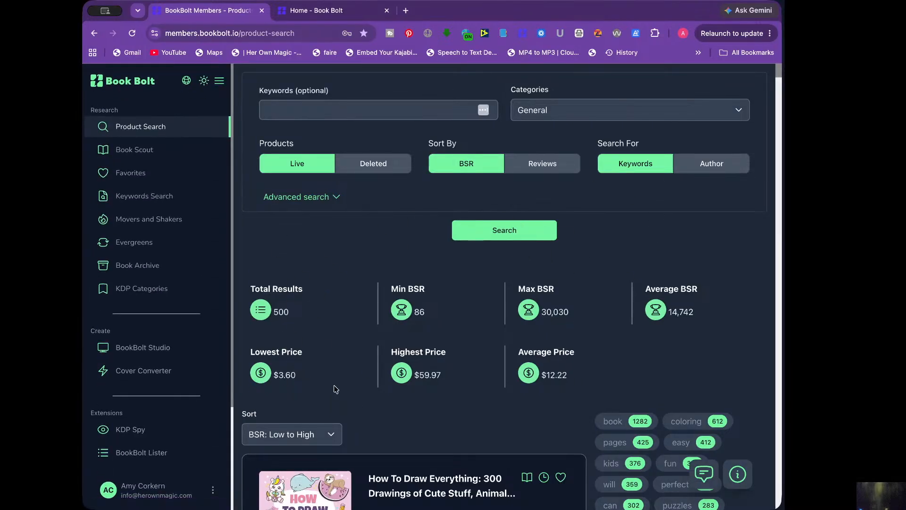
pyautogui.scroll(-5, 218, 232)
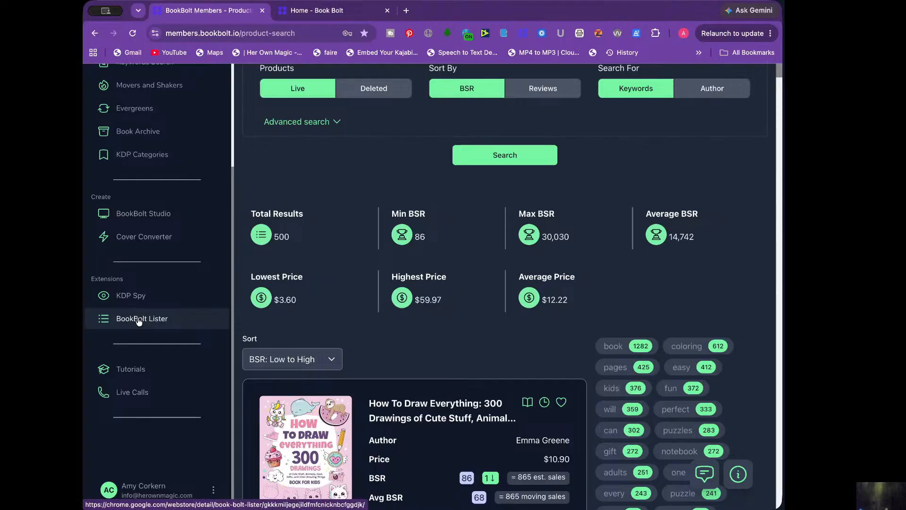
pyautogui.click(138, 320)
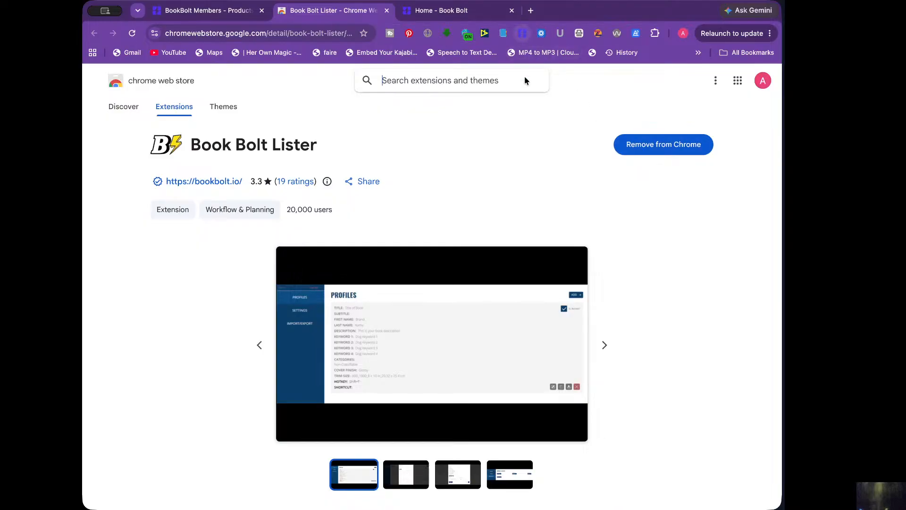
pyautogui.click(199, 12)
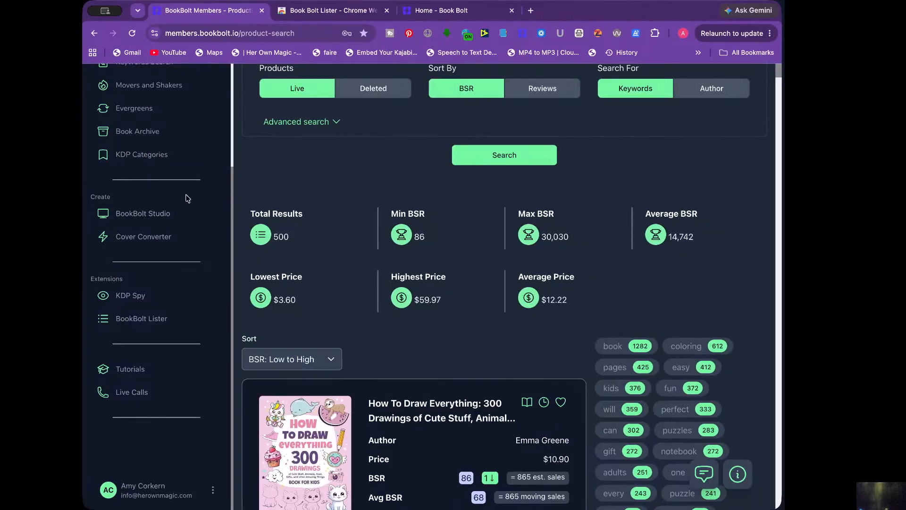
pyautogui.click(331, 10)
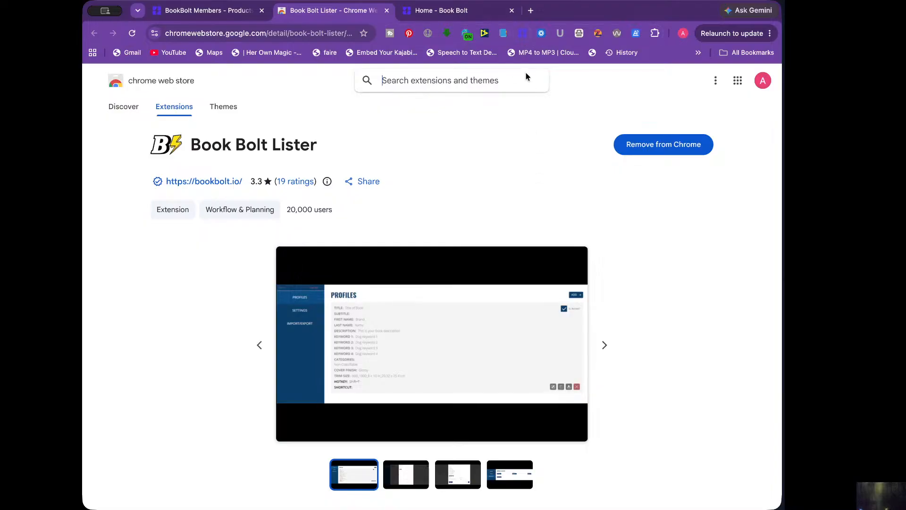
# Launch the Book Bolt Lister extension, view its Settings page and return to the Profiles list.
pyautogui.click(524, 37)
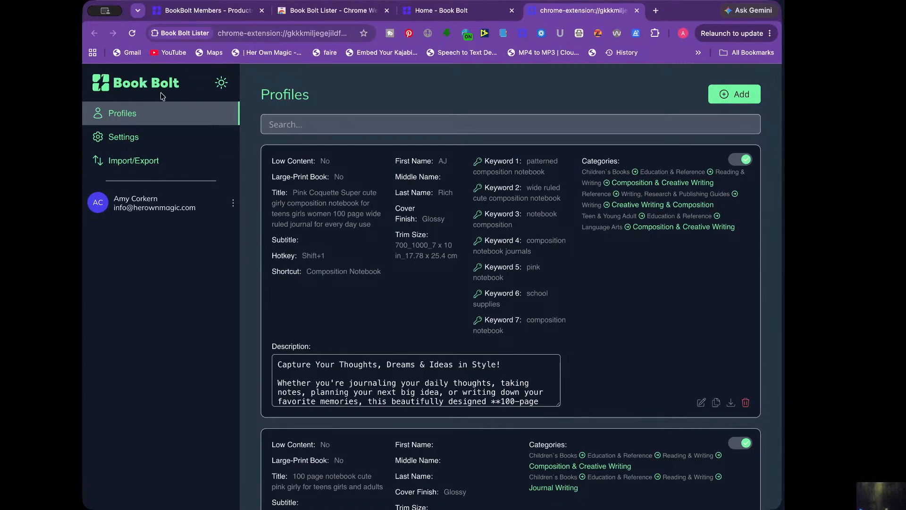
pyautogui.click(220, 84)
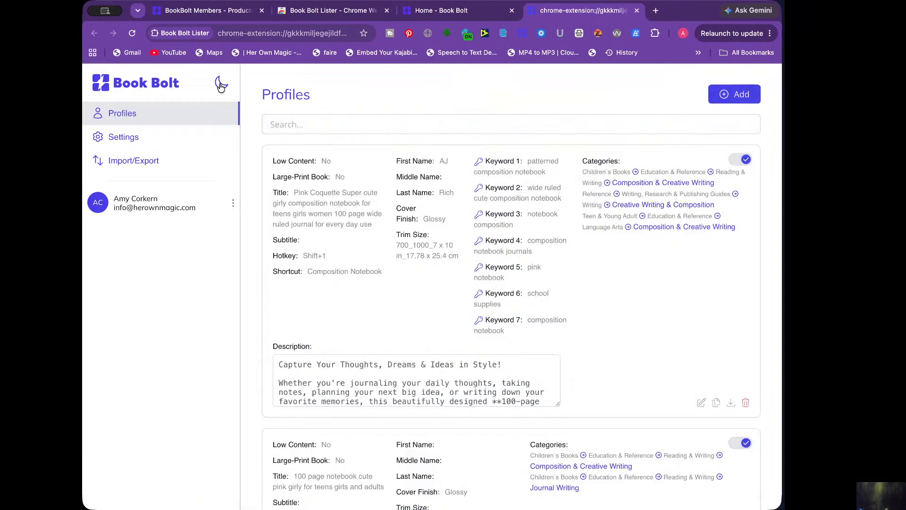
pyautogui.click(221, 84)
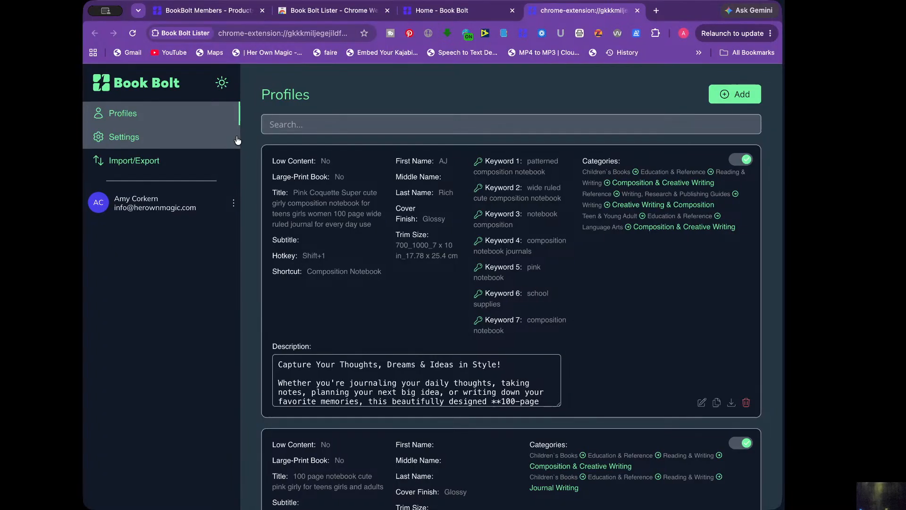
pyautogui.click(125, 138)
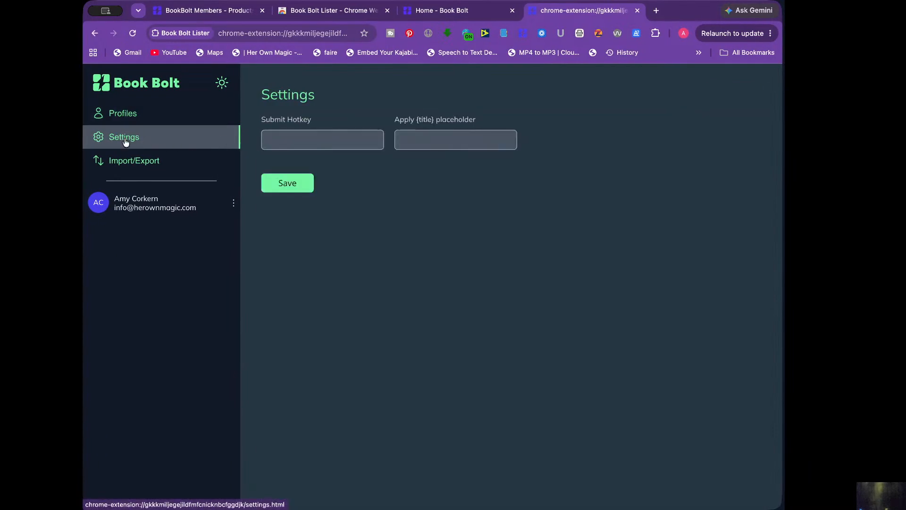
pyautogui.click(151, 108)
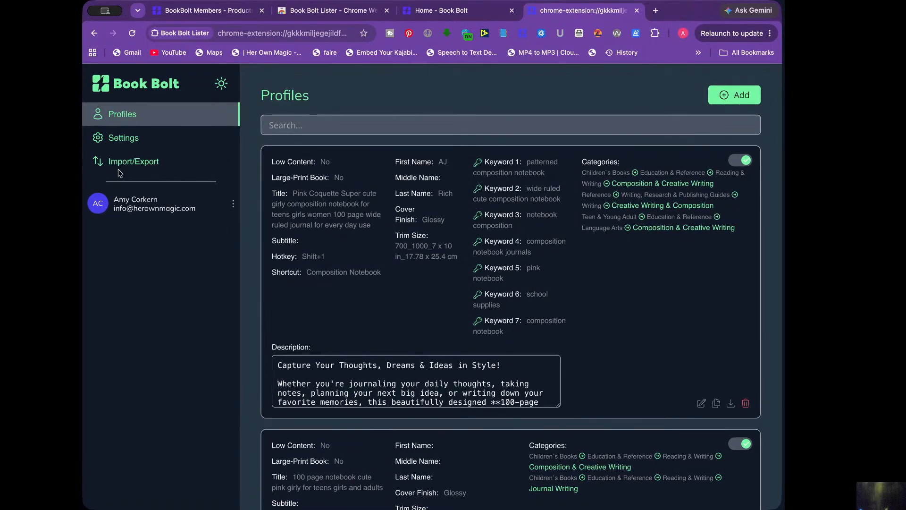
pyautogui.scroll(-1, 712, 123)
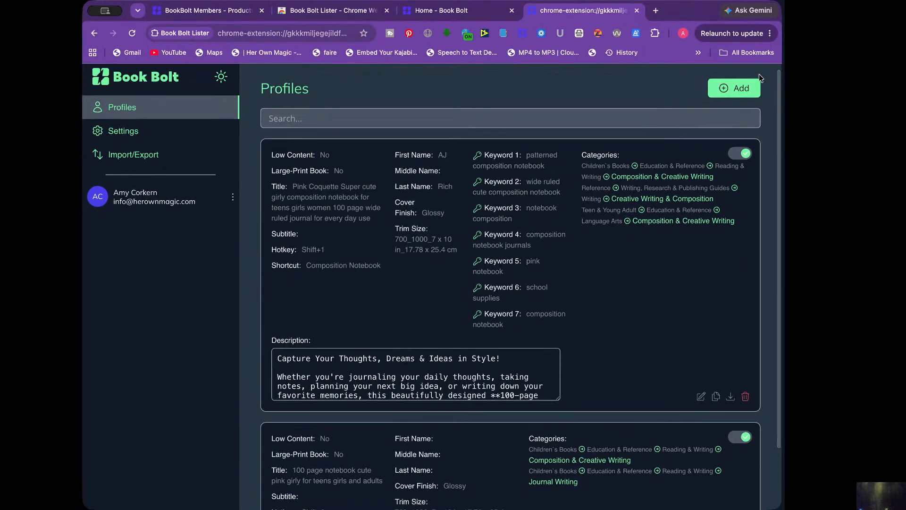
# Start adding a new listing profile and activate its empty Hotkey field.
pyautogui.click(743, 94)
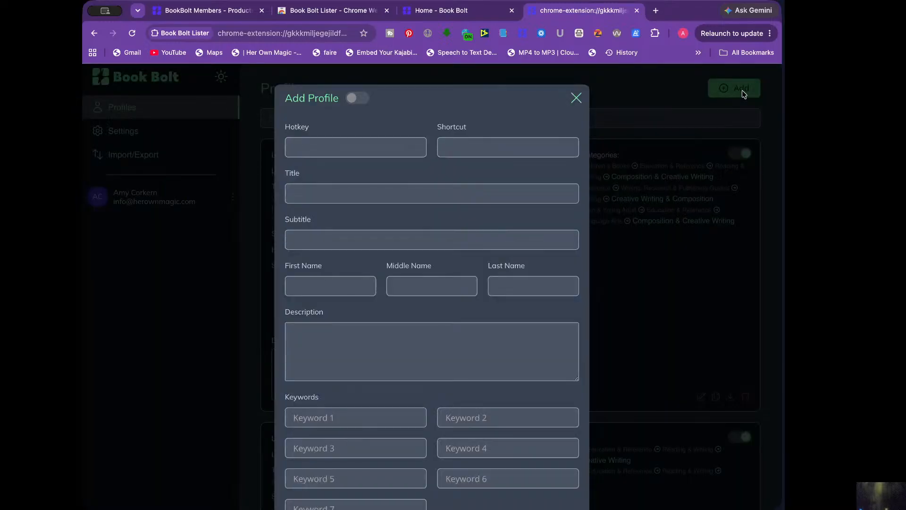
pyautogui.click(305, 146)
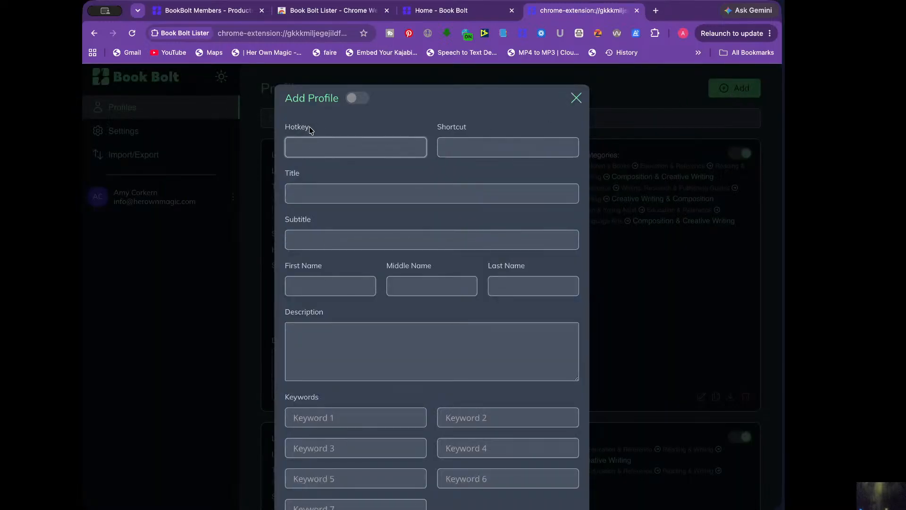
pyautogui.moveTo(312, 127); pyautogui.dragTo(281, 127)
pyautogui.click(321, 127)
# Search for amazonkdp in a new browser tab and open the Kindle Direct Publishing site.
pyautogui.click(656, 10)
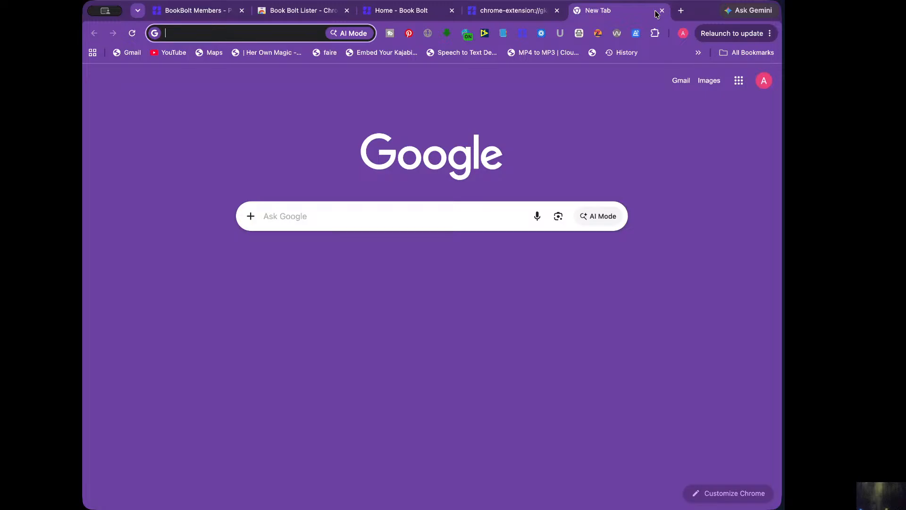
pyautogui.write('ama')
pyautogui.press('Return')
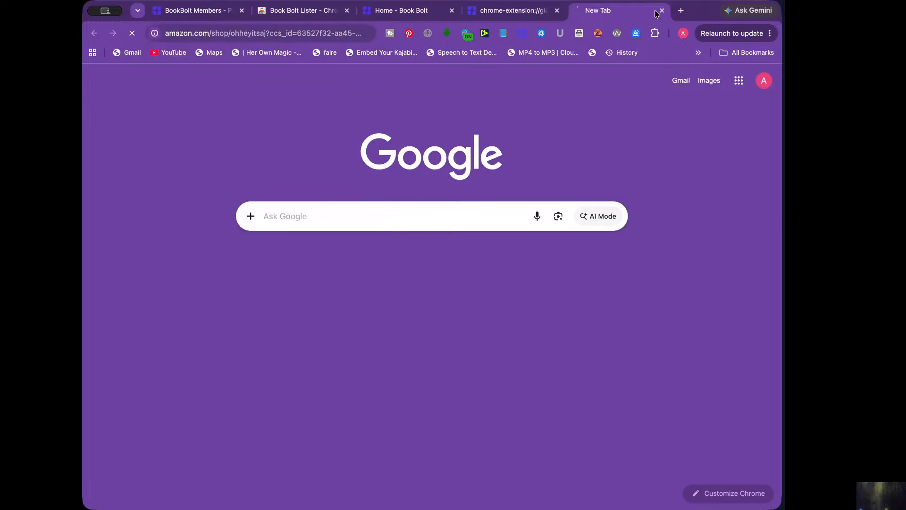
pyautogui.click(287, 34)
pyautogui.write('am')
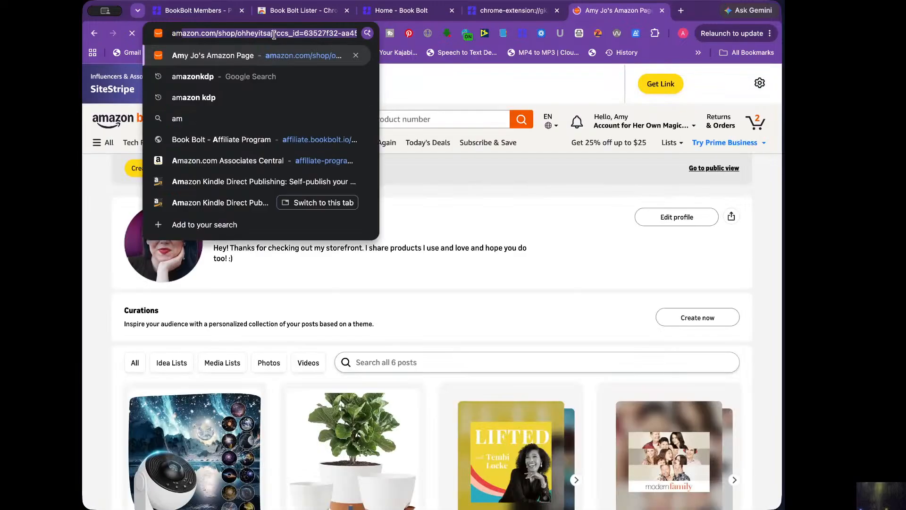
pyautogui.write('azonkdp')
pyautogui.press('Return')
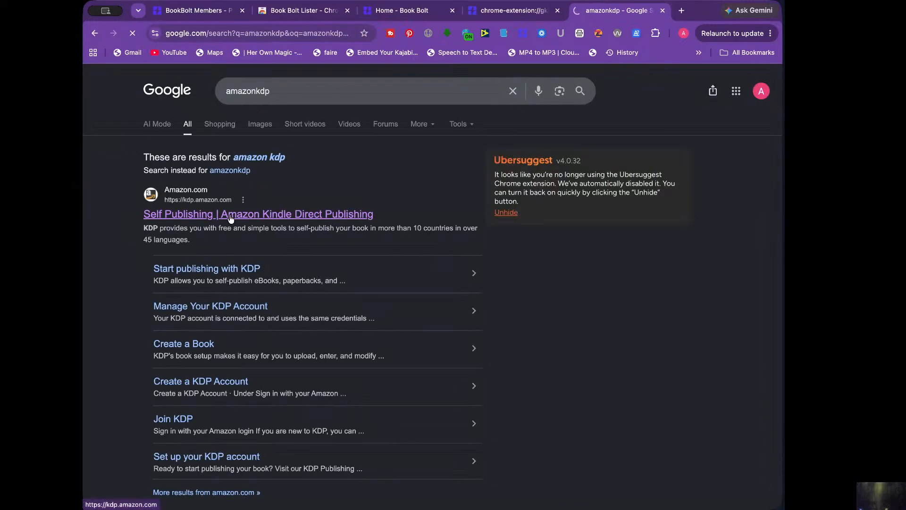
pyautogui.click(201, 214)
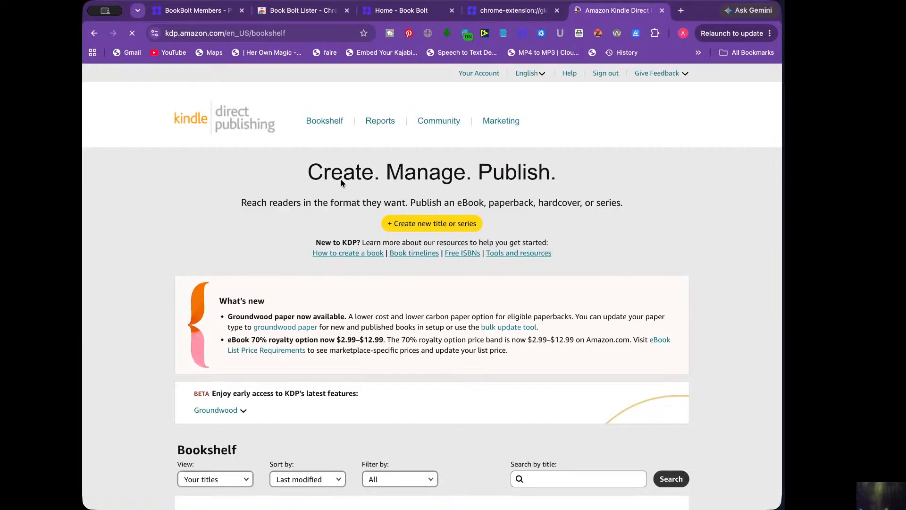
# Create a new paperback title and look through its details form, from the book title to the keywords and publication date.
pyautogui.click(424, 224)
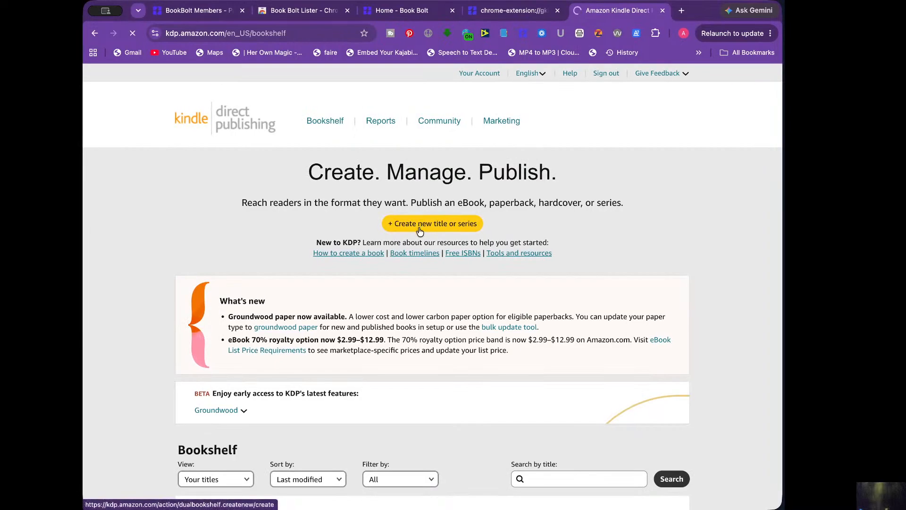
pyautogui.click(473, 394)
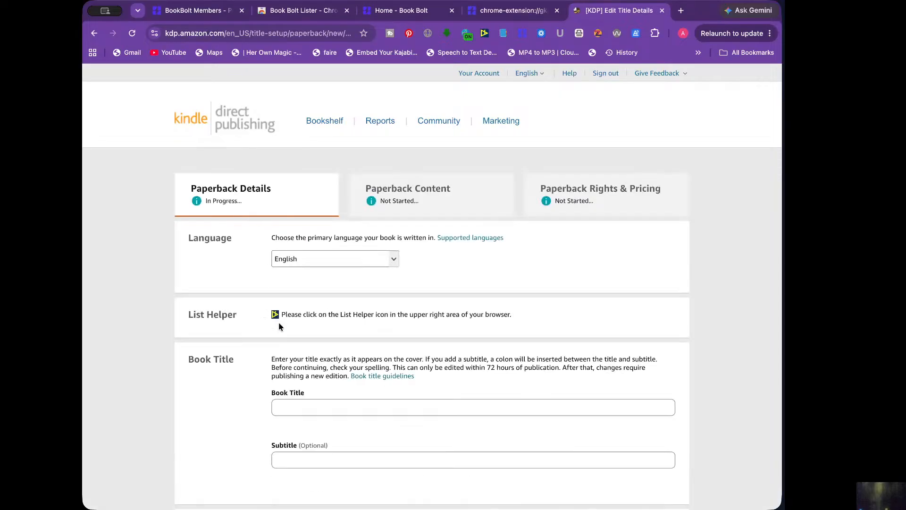
pyautogui.click(291, 406)
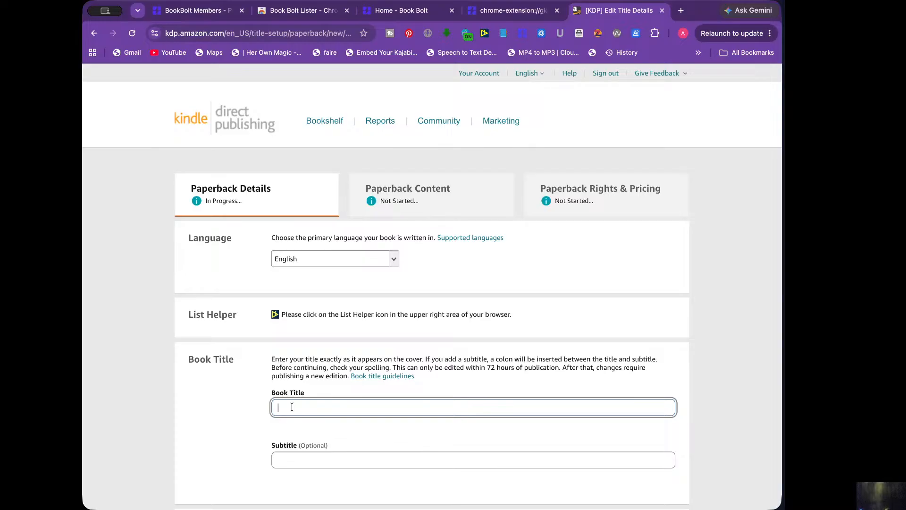
pyautogui.scroll(-15, 295, 400)
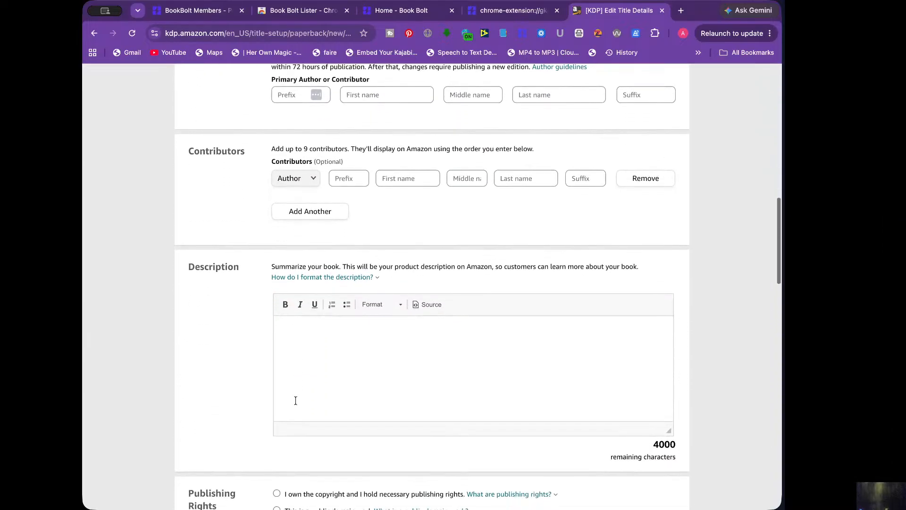
pyautogui.scroll(-15, 295, 400)
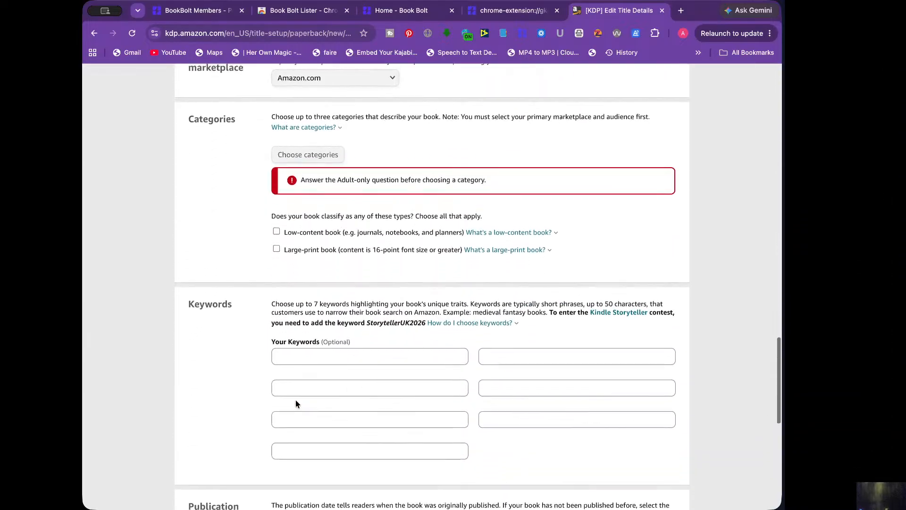
pyautogui.scroll(-5, 296, 400)
pyautogui.scroll(15, 295, 400)
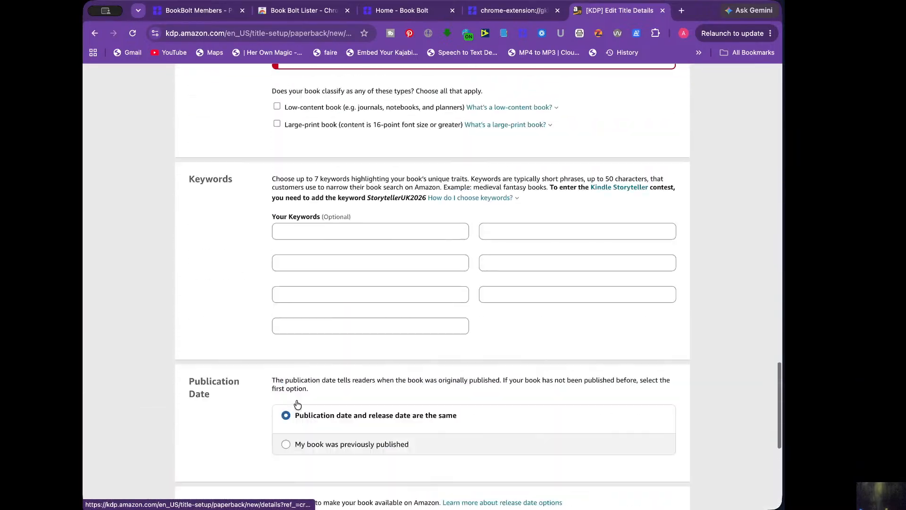
pyautogui.scroll(15, 296, 403)
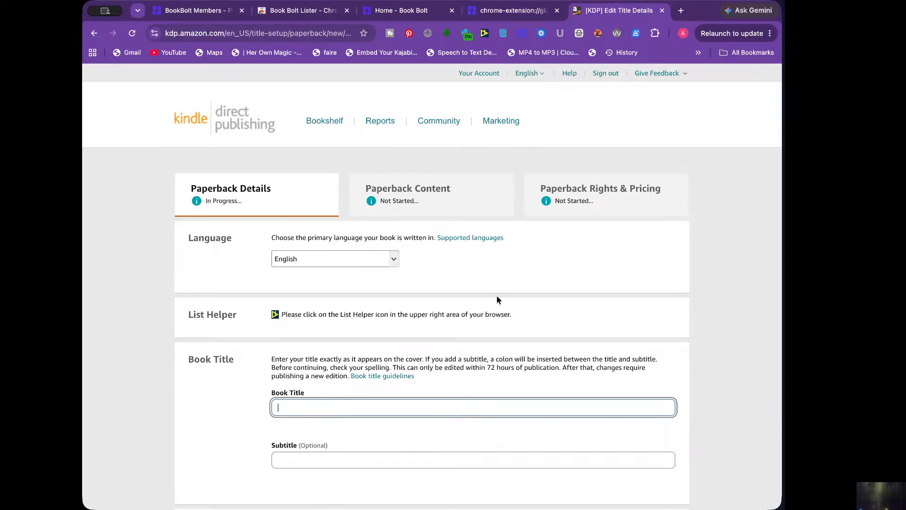
# Close the Book Bolt home page and return to the Hotkey field of the new Lister profile.
pyautogui.click(412, 14)
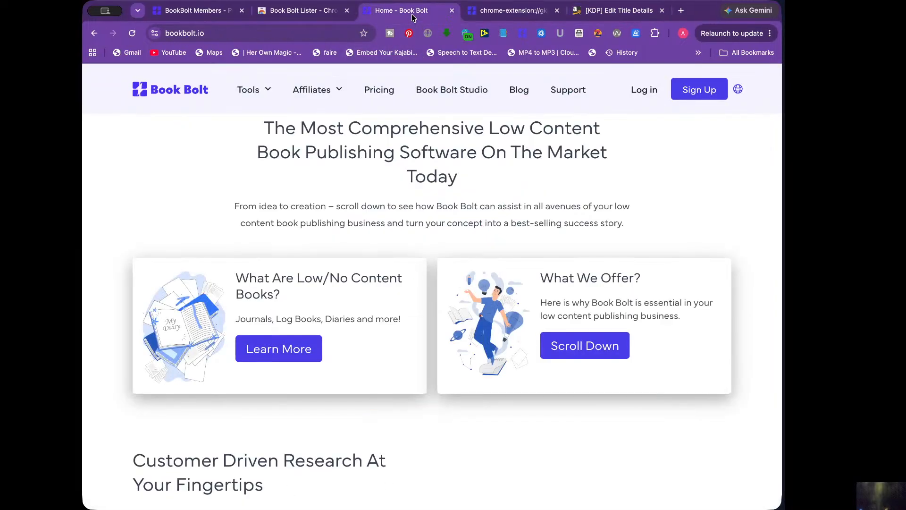
pyautogui.click(452, 10)
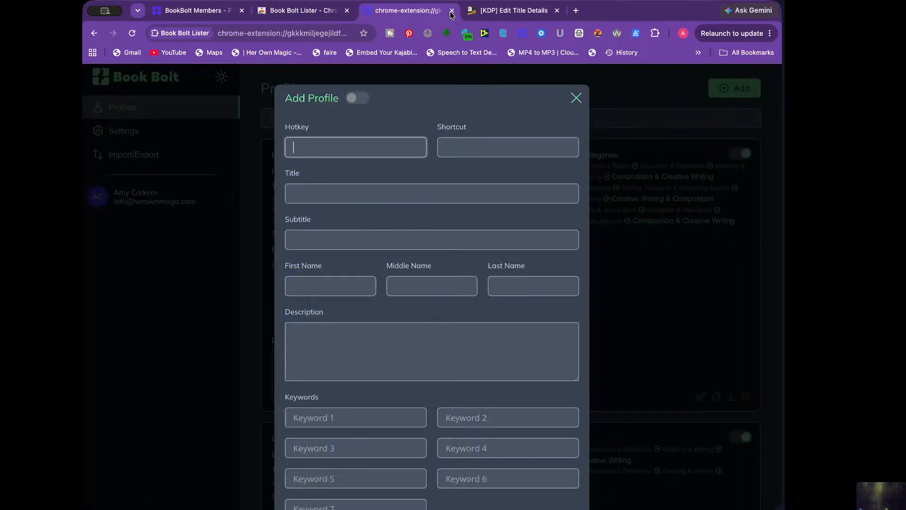
pyautogui.moveTo(319, 128); pyautogui.dragTo(280, 127)
pyautogui.click(321, 132)
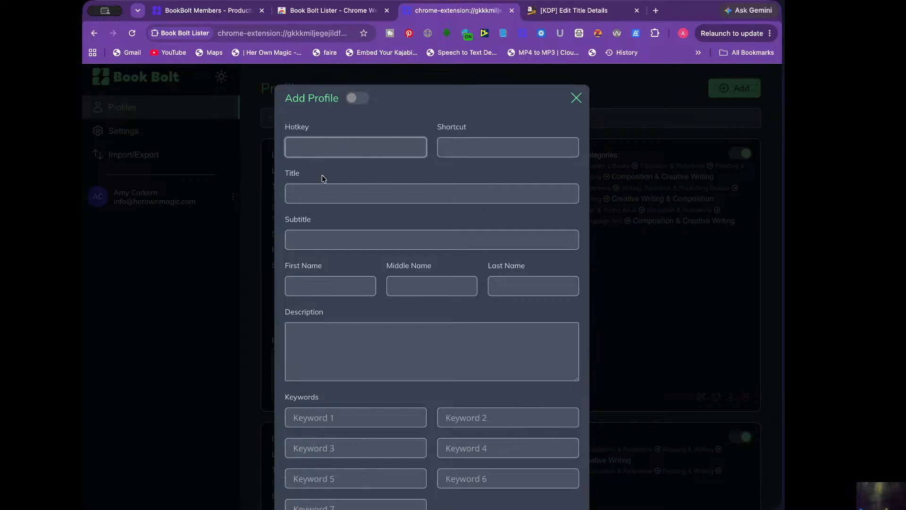
# Set the new profile's hotkey to Shift+3 and look over the KDP paperback details form.
pyautogui.press('shift')
pyautogui.click(418, 147)
pyautogui.press('shift')
pyautogui.press('3')
pyautogui.press('shift')
pyautogui.click(418, 147)
pyautogui.press('shift')
pyautogui.hotkey('shift', '3')
pyautogui.click(587, 14)
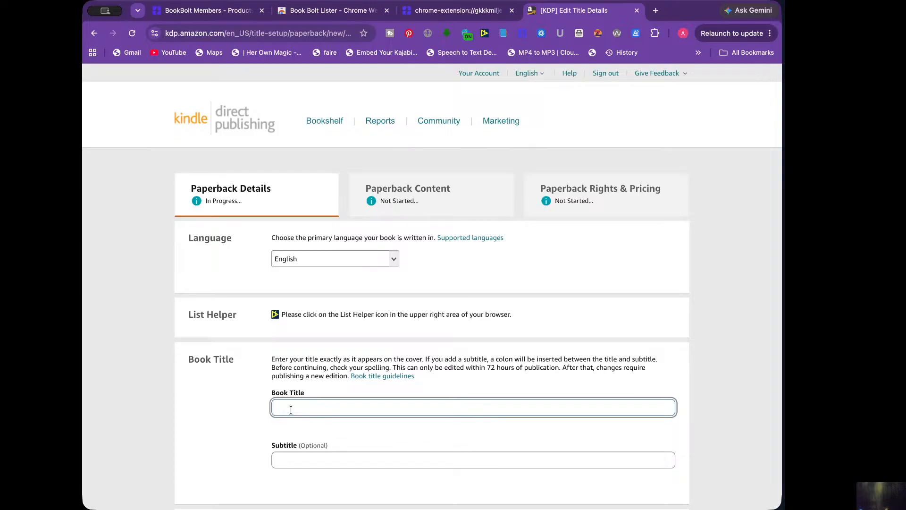
pyautogui.scroll(-12, 290, 410)
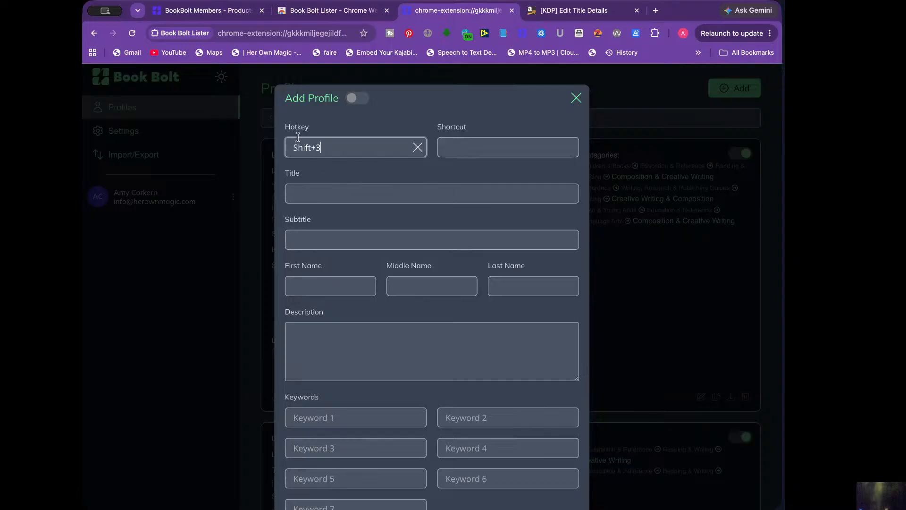
# Set the new profile's shortcut to maze and activate its Title field.
pyautogui.click(444, 148)
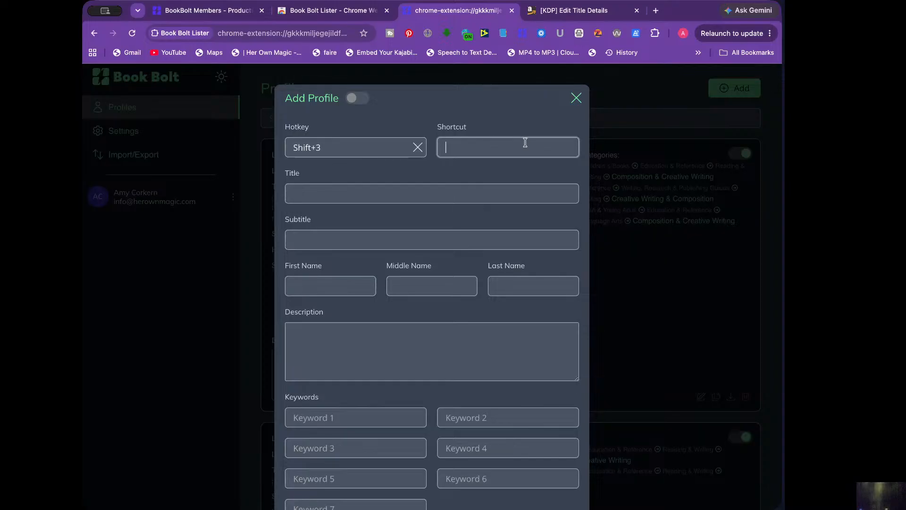
pyautogui.write('tr')
pyautogui.press('BackSpace')
pyautogui.press('BackSpace')
pyautogui.write('cross')
pyautogui.press('BackSpace')
pyautogui.press('BackSpace')
pyautogui.press('BackSpace')
pyautogui.write('maz')
pyautogui.click(305, 190)
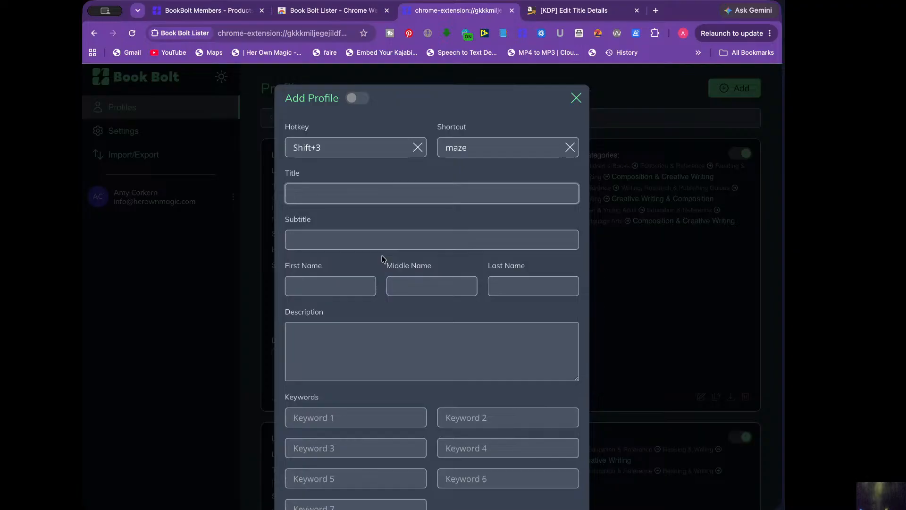
pyautogui.moveTo(310, 175); pyautogui.dragTo(286, 175)
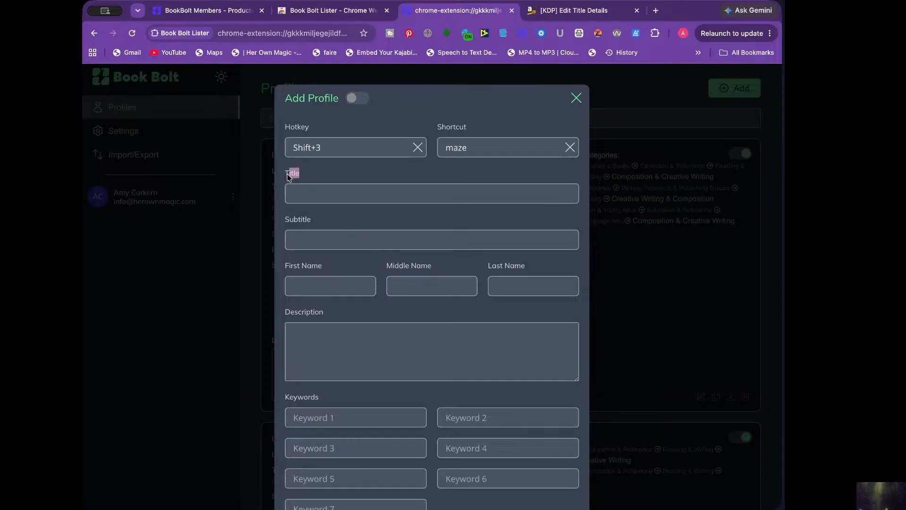
# Search Book Bolt's Product Search for maze puzzle books, keeping the General category.
pyautogui.click(201, 12)
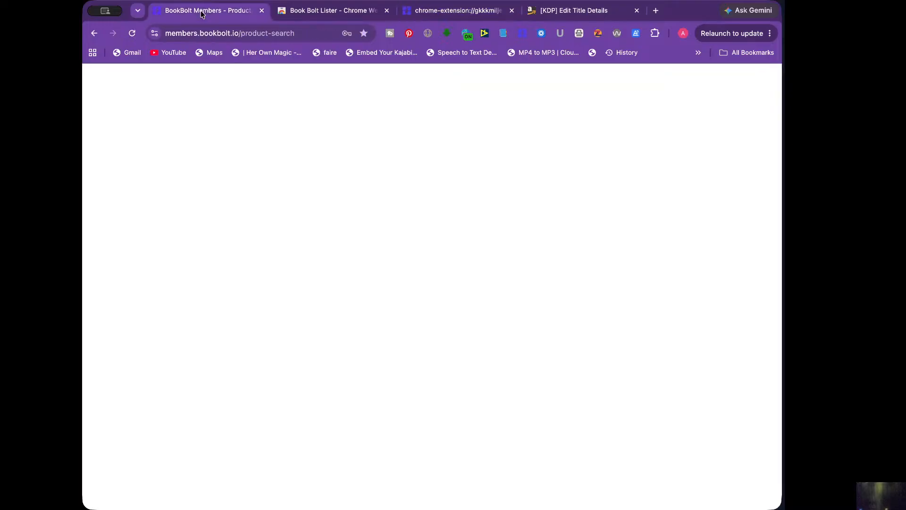
pyautogui.scroll(5, 151, 132)
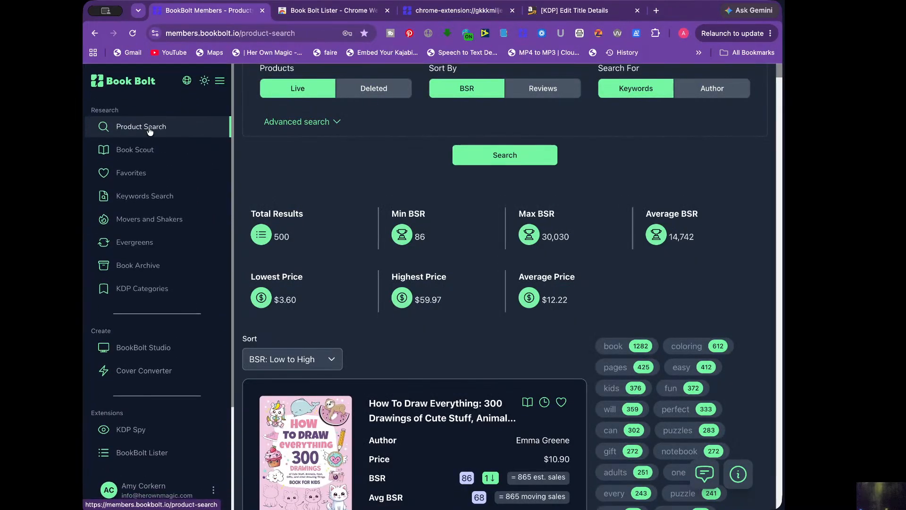
pyautogui.scroll(3, 310, 140)
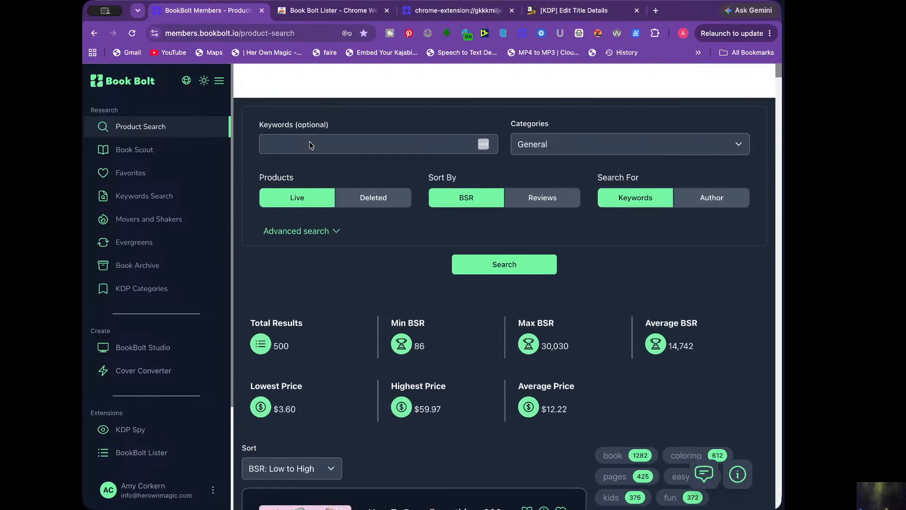
pyautogui.click(304, 109)
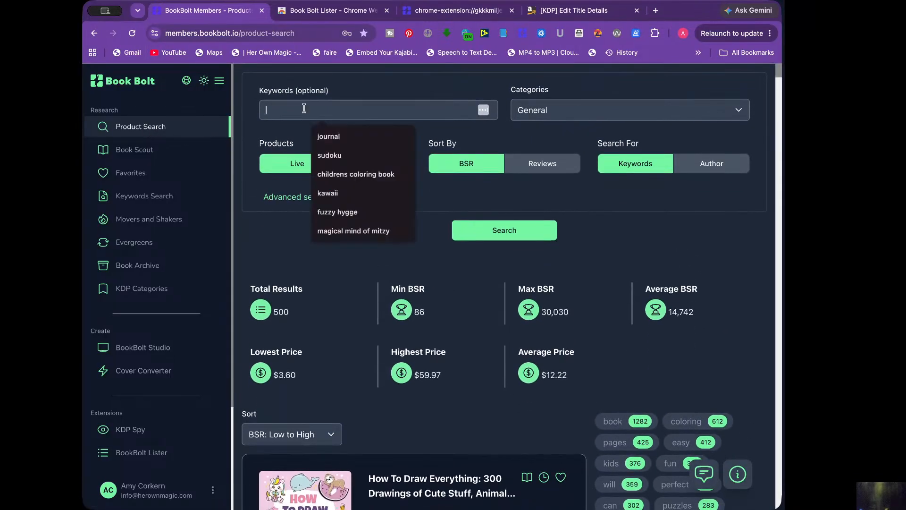
pyautogui.write('maze puzzle books')
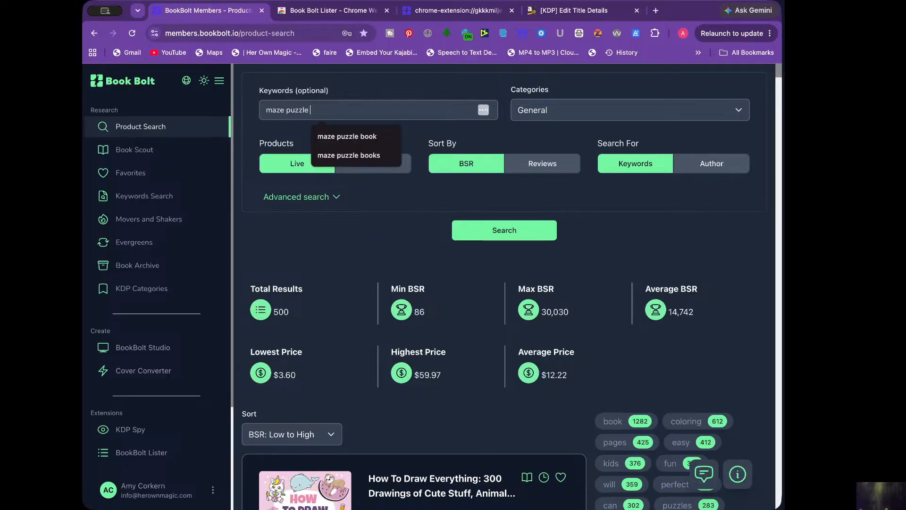
pyautogui.press('Return')
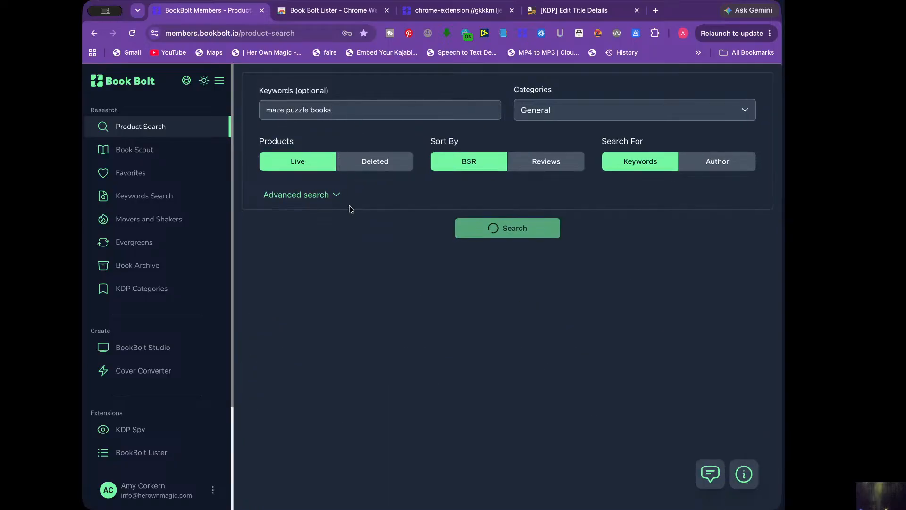
# Examine the maze puzzle book results for their titles, prices, sales ranks and estimated sales.
pyautogui.scroll(-10, 350, 206)
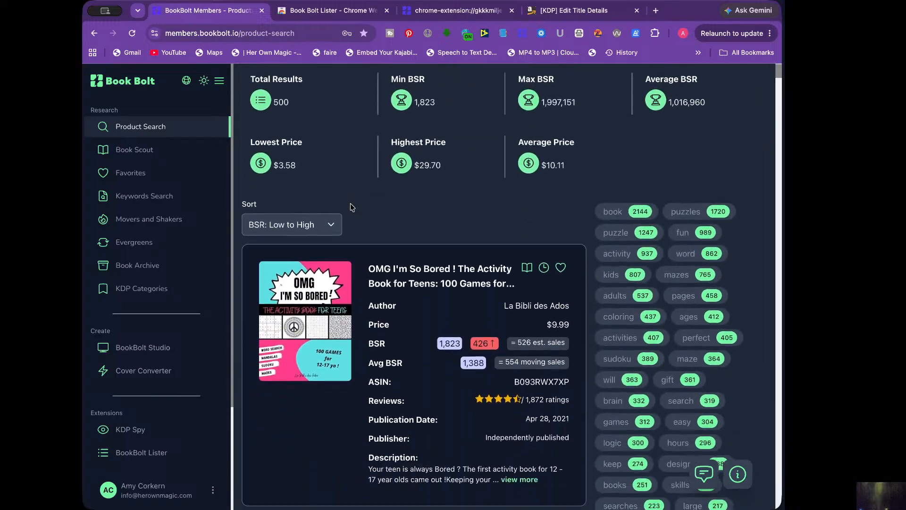
pyautogui.scroll(-3, 350, 207)
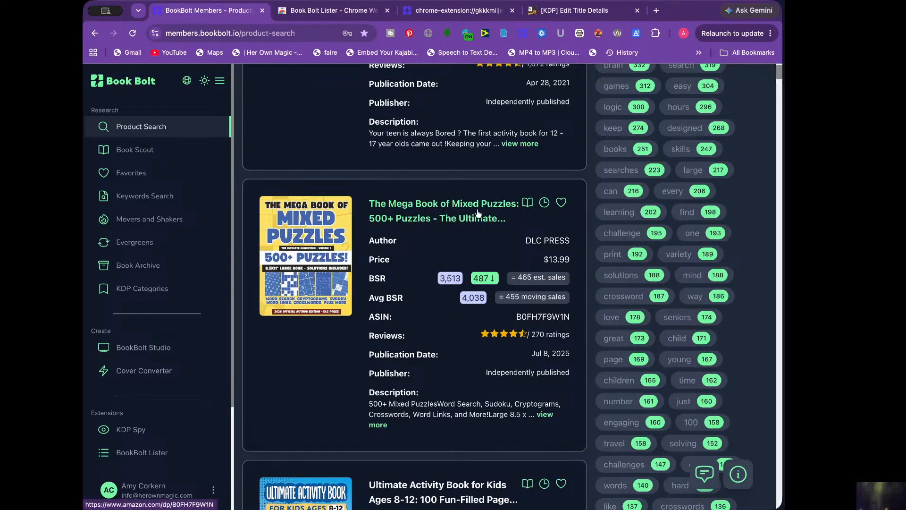
pyautogui.scroll(-5, 472, 225)
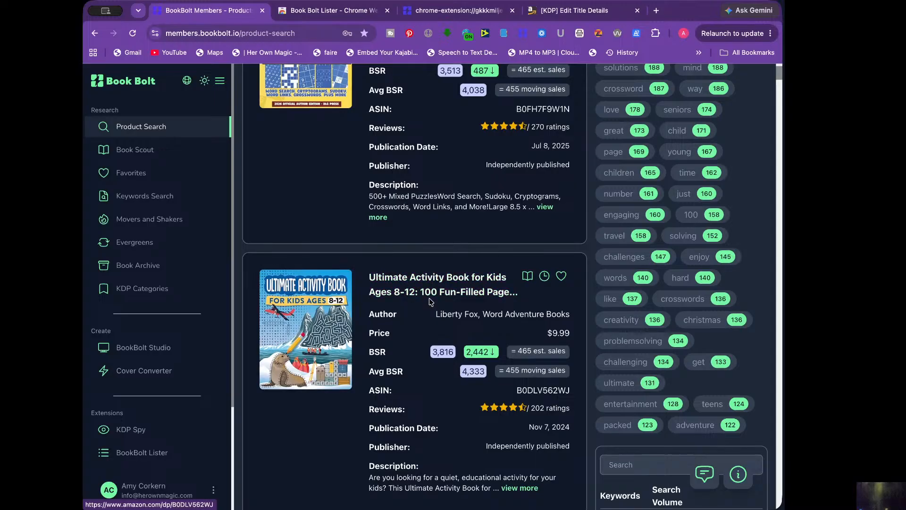
pyautogui.scroll(-1, 373, 304)
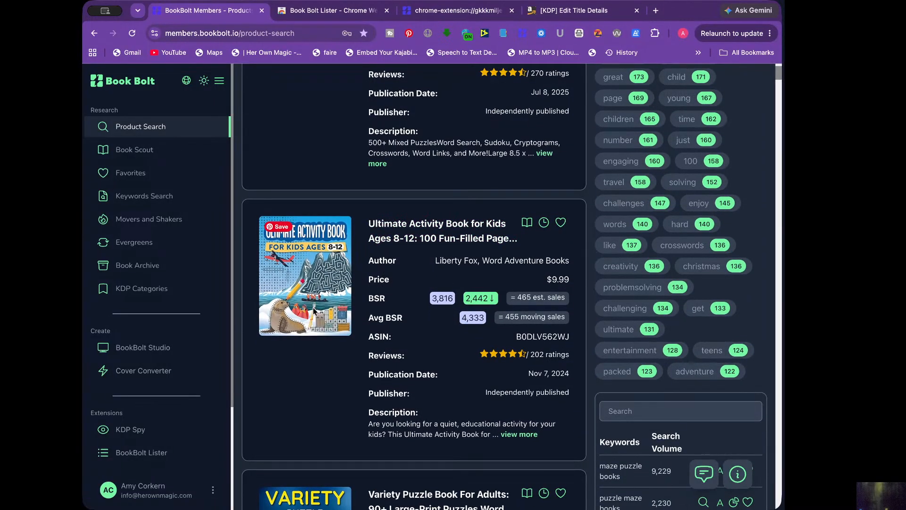
pyautogui.moveTo(505, 317); pyautogui.dragTo(558, 317)
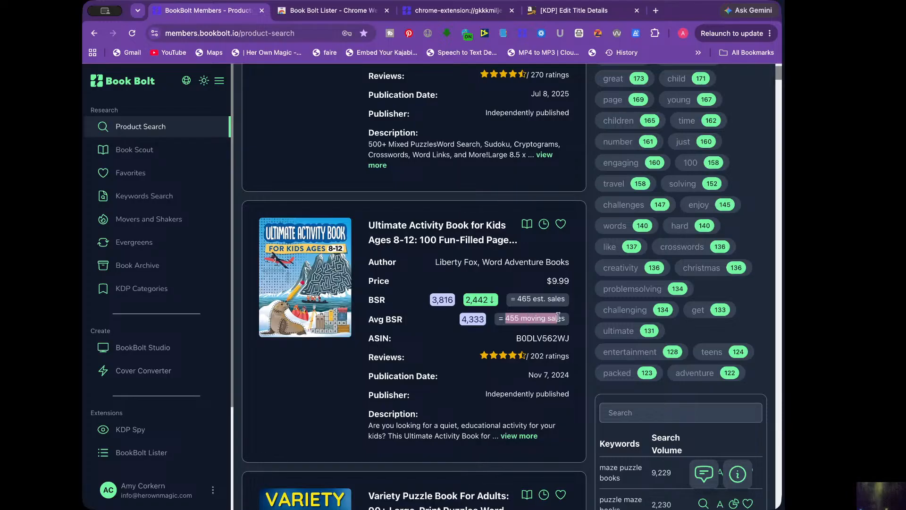
pyautogui.scroll(-5, 377, 330)
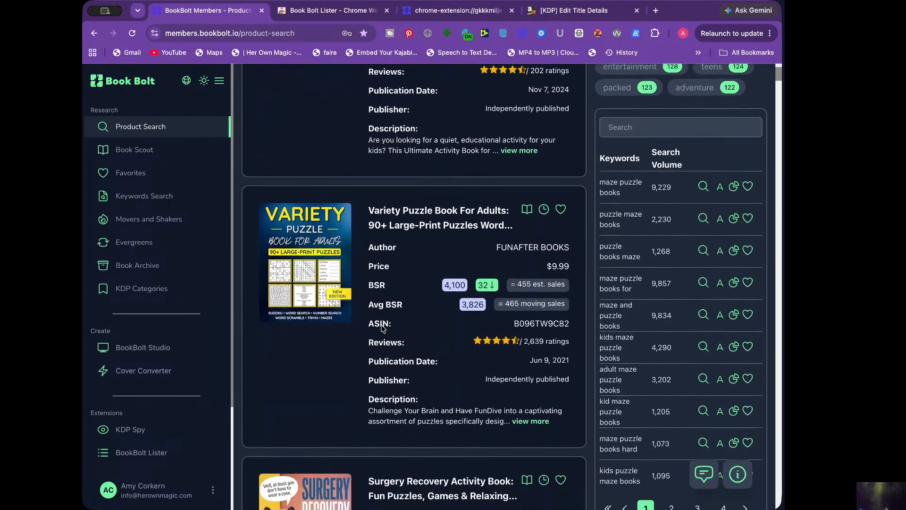
pyautogui.scroll(-10, 381, 328)
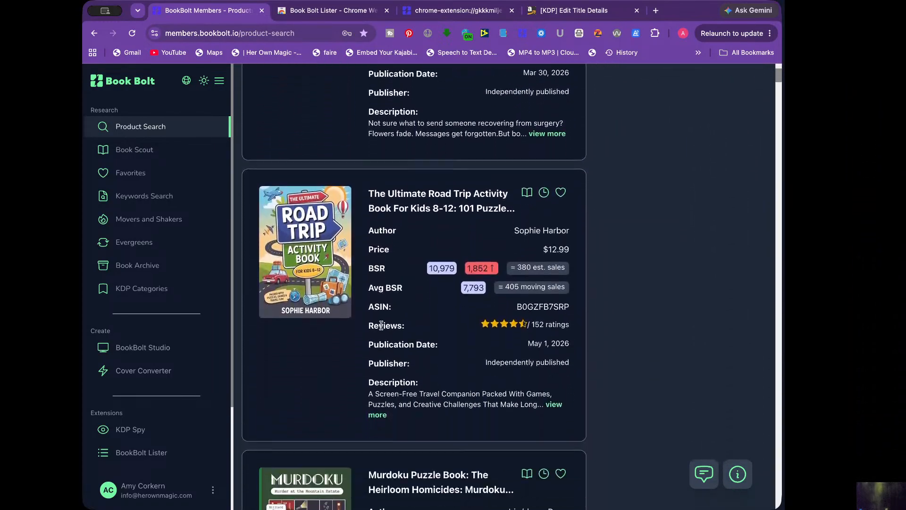
pyautogui.scroll(-8, 382, 325)
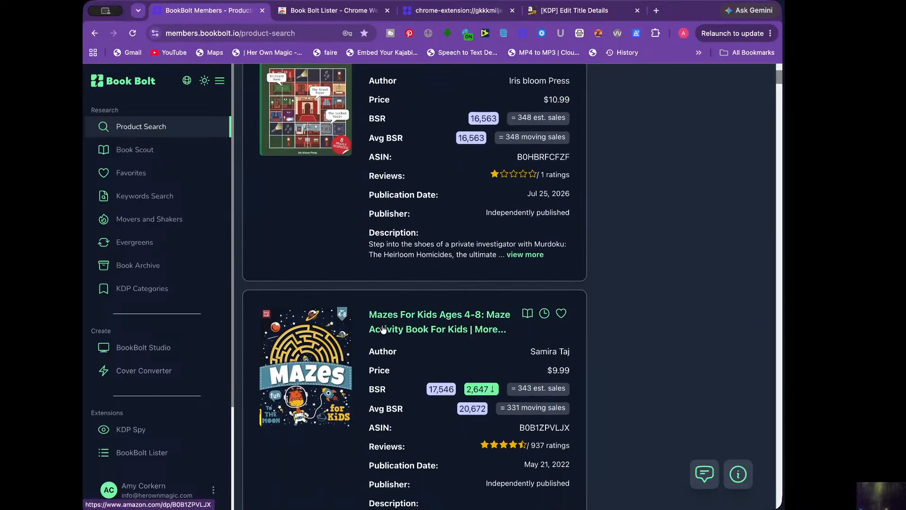
pyautogui.scroll(-1, 383, 329)
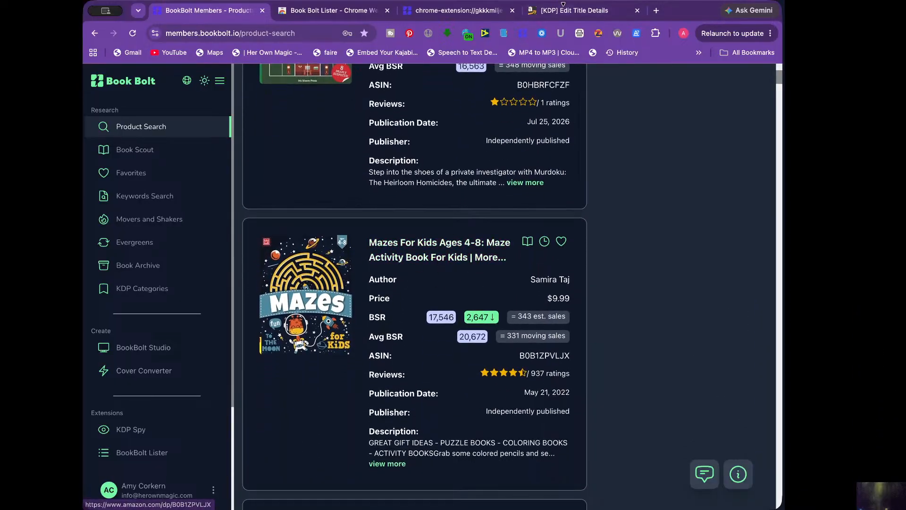
# Activate the profile's empty Title field and revisit the kids' activity book titles in the Product Search results.
pyautogui.click(563, 5)
pyautogui.click(433, 14)
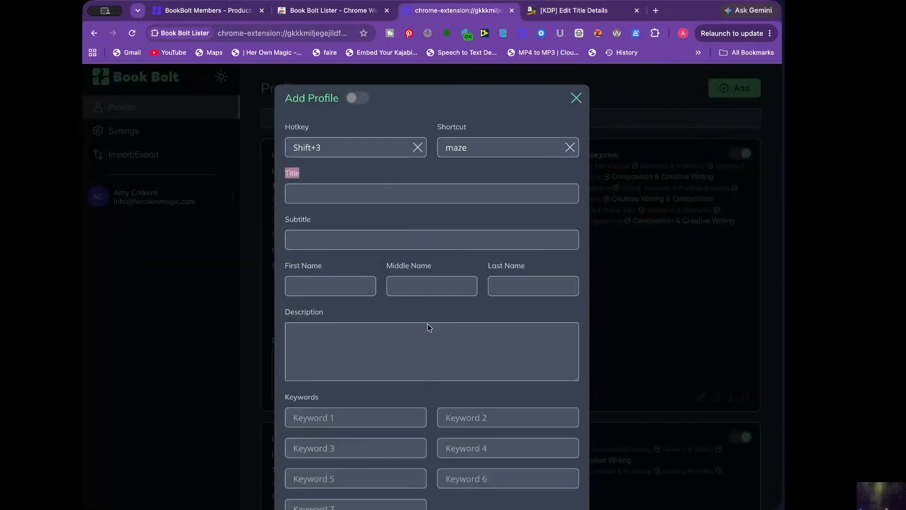
pyautogui.click(304, 194)
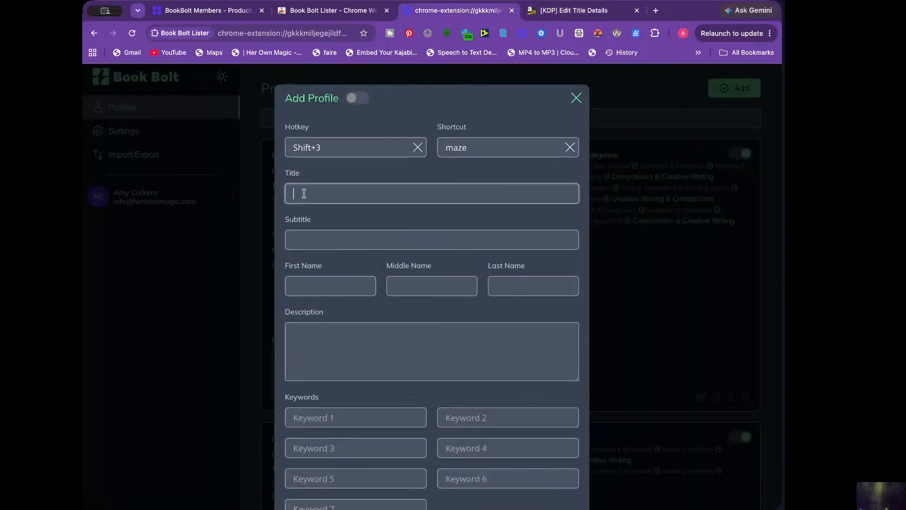
pyautogui.click(207, 10)
pyautogui.scroll(15, 334, 174)
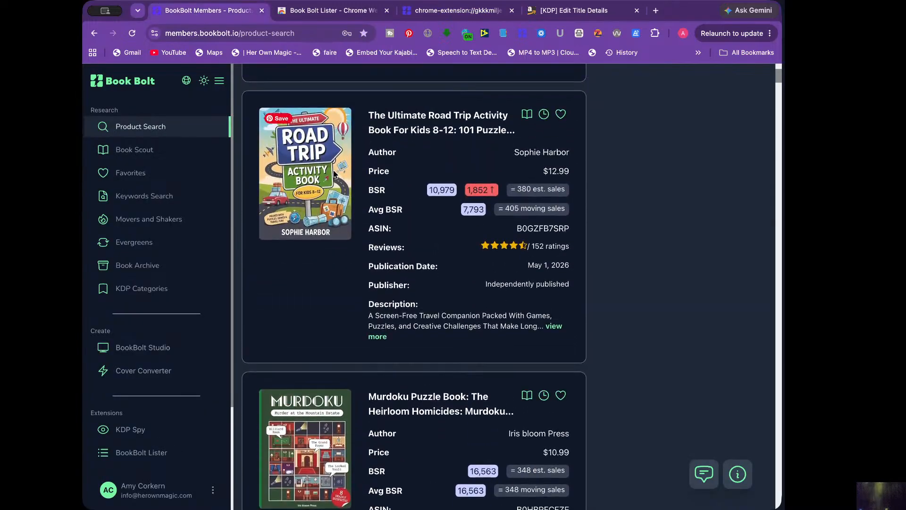
pyautogui.scroll(12, 333, 173)
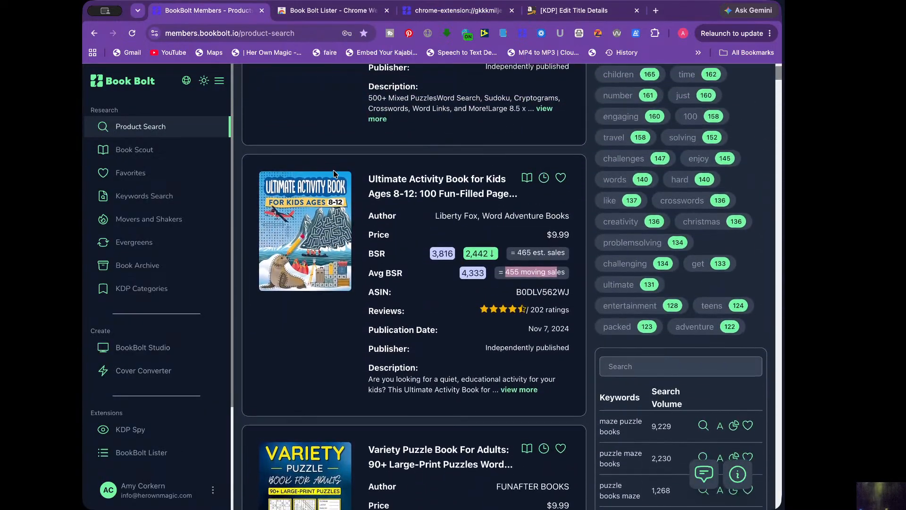
pyautogui.scroll(3, 334, 174)
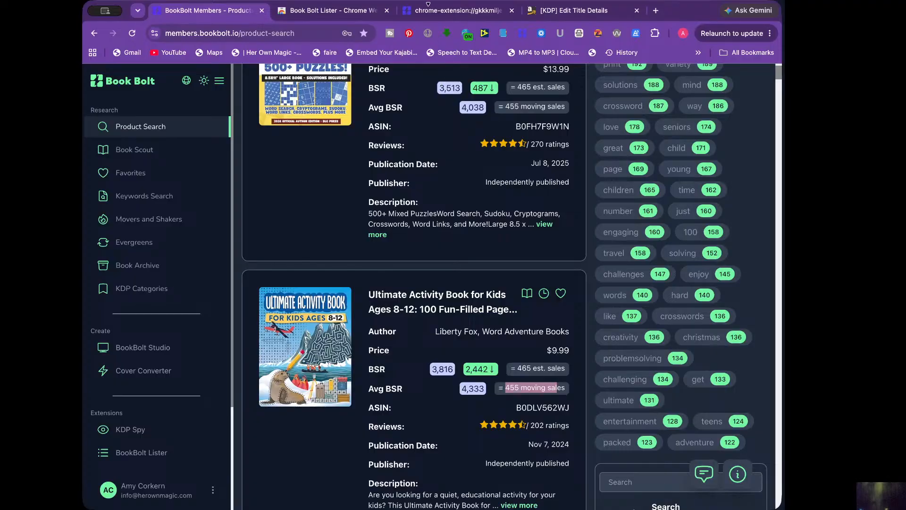
# Enter the profile title Ultimate Maze Book for Kids Ages 7-10 Perfect for Road Trips.
pyautogui.click(470, 14)
pyautogui.write('Ultimate ')
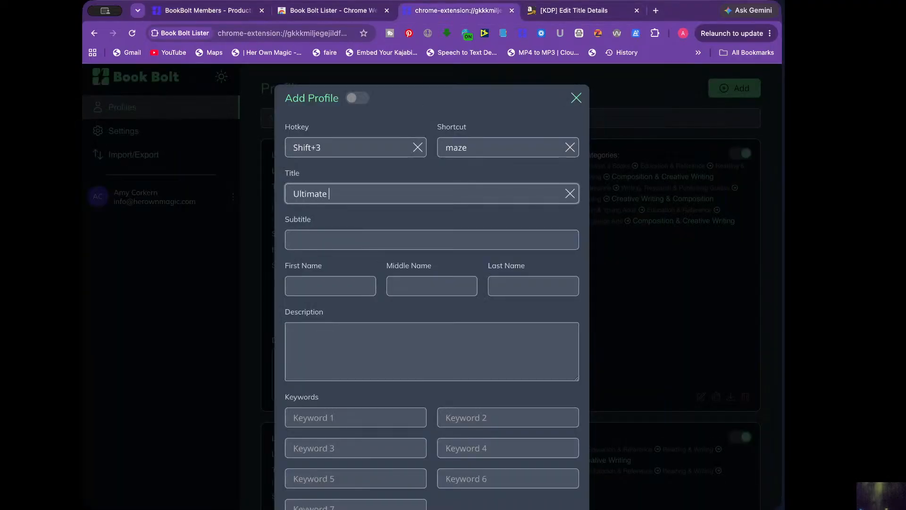
pyautogui.write('Activity Book for')
pyautogui.doubleClick(345, 194)
pyautogui.write('Maze Book for Kids Ages 7-10')
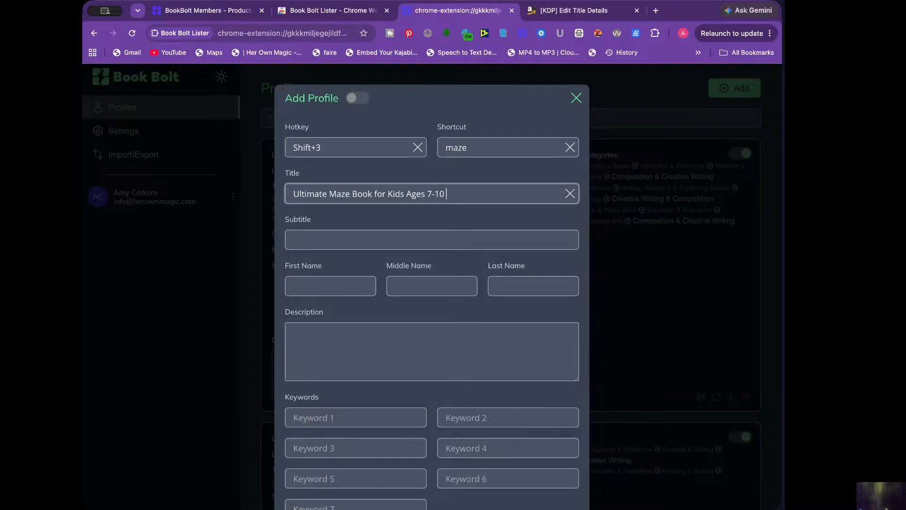
pyautogui.write(' Perfect for Road Trips')
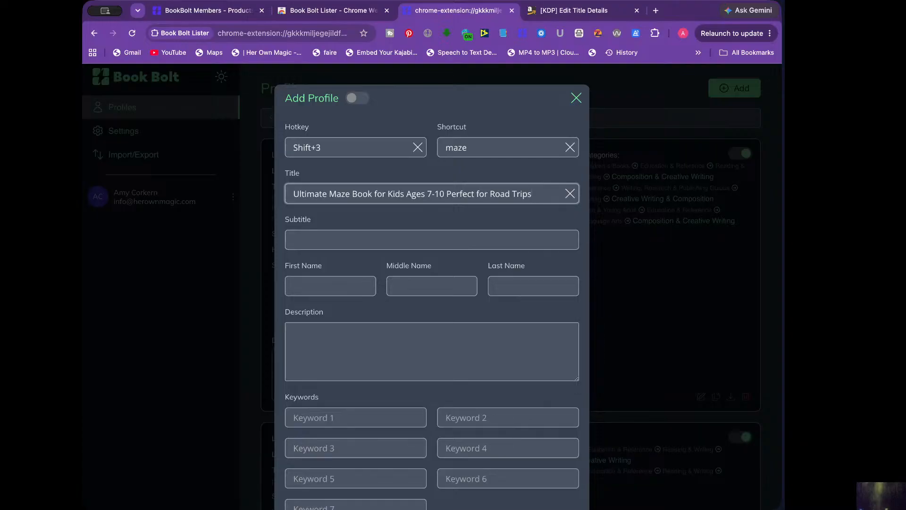
# Skip the profile's subtitle and fill in the author's first and last name.
pyautogui.click(304, 239)
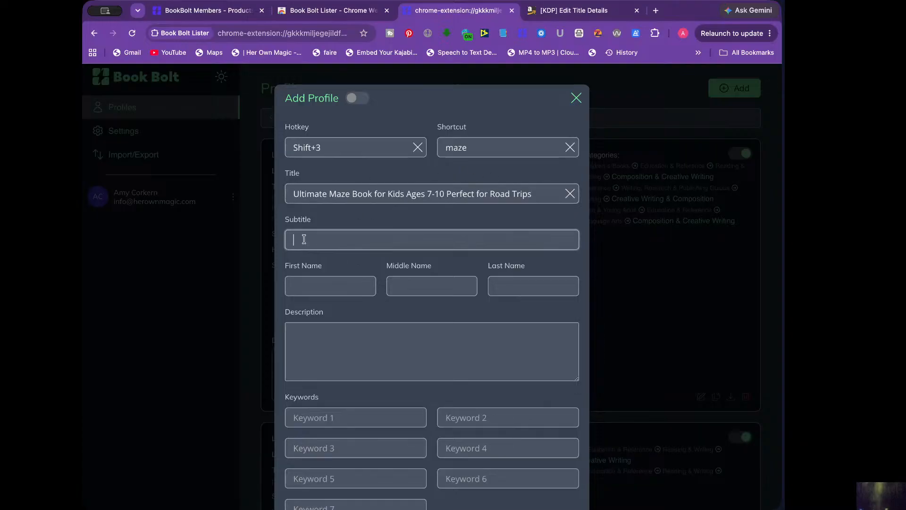
pyautogui.scroll(-3, 307, 246)
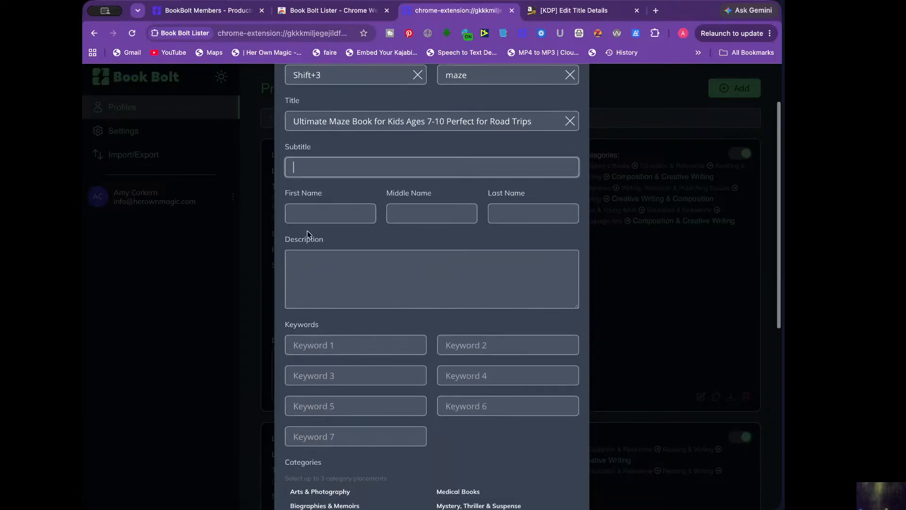
pyautogui.click(307, 213)
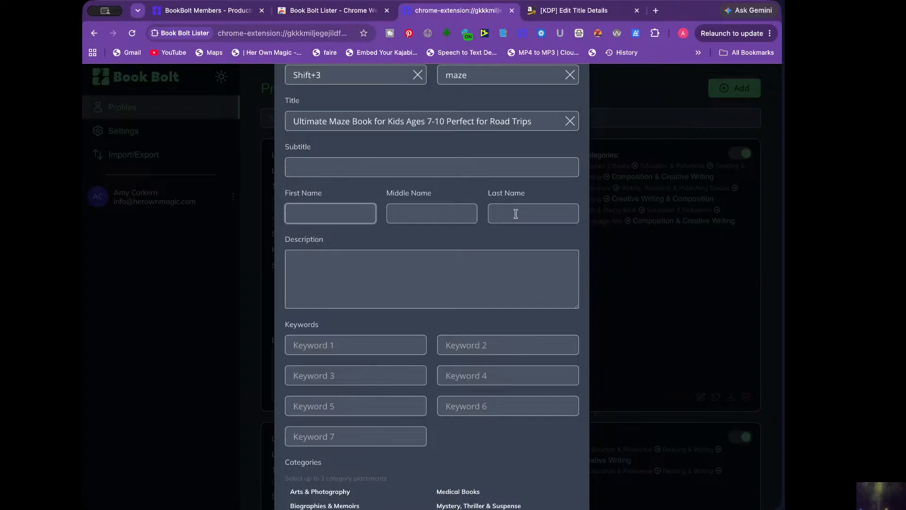
pyautogui.write('Bob')
pyautogui.click(546, 215)
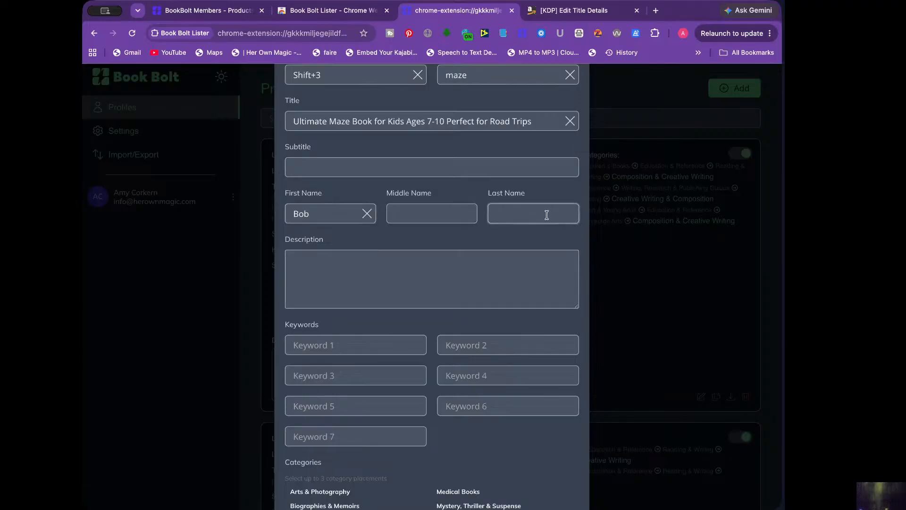
pyautogui.scroll(-2, 375, 243)
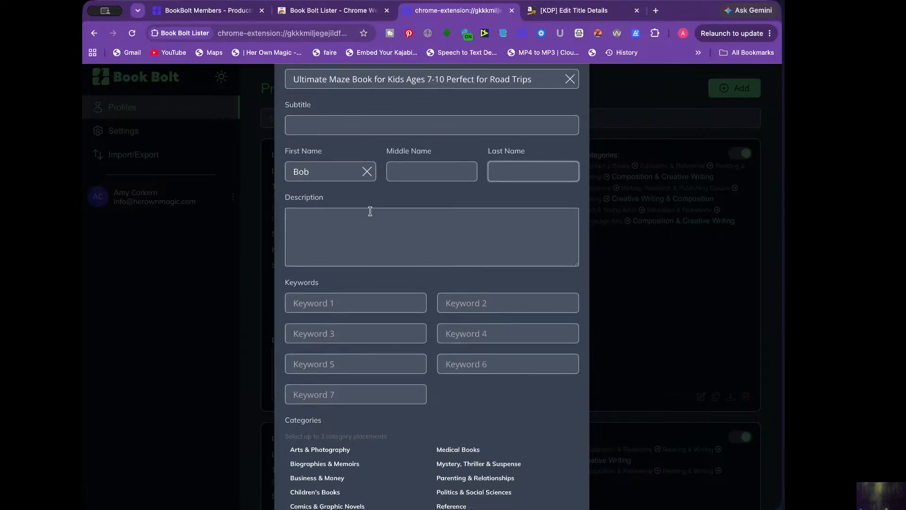
pyautogui.write('Smith')
# Activate the profile's Description field and read the full Product Search description of Ultimate Activity Book for Kids Ages 8-12.
pyautogui.click(300, 225)
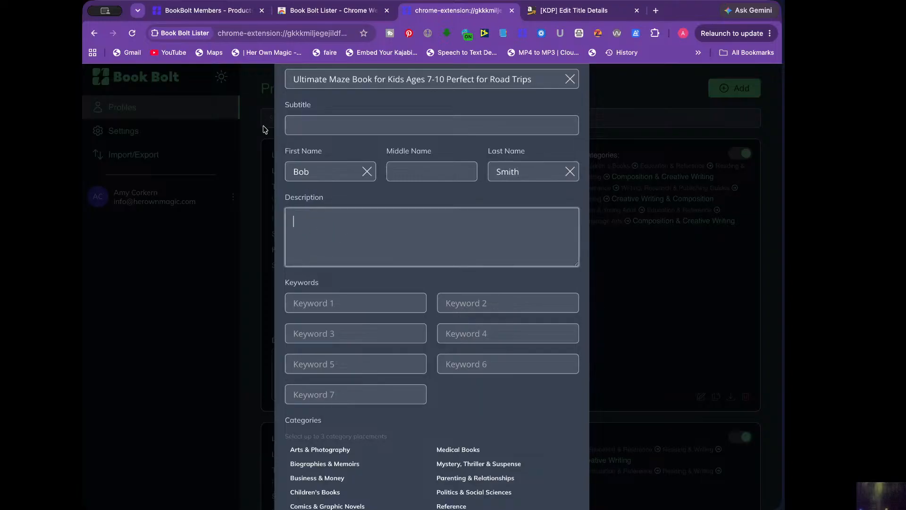
pyautogui.click(206, 12)
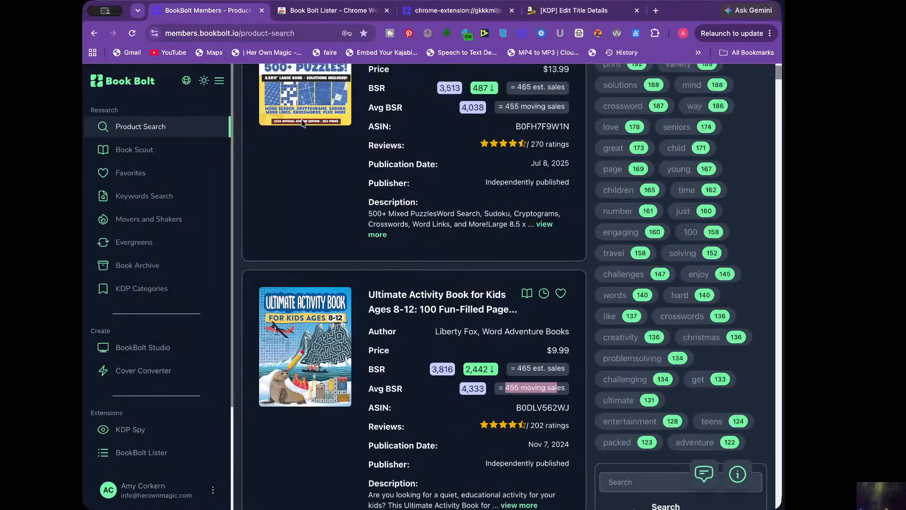
pyautogui.scroll(-5, 472, 354)
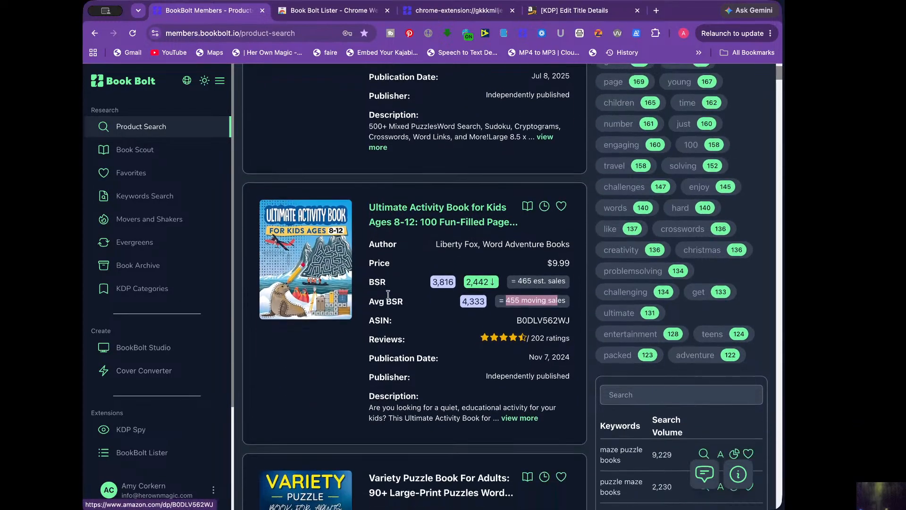
pyautogui.click(523, 400)
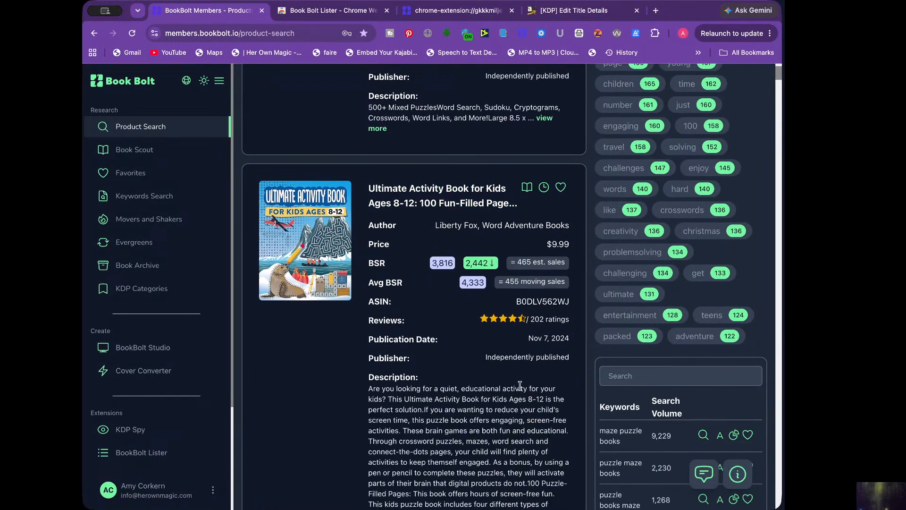
pyautogui.scroll(-6, 520, 386)
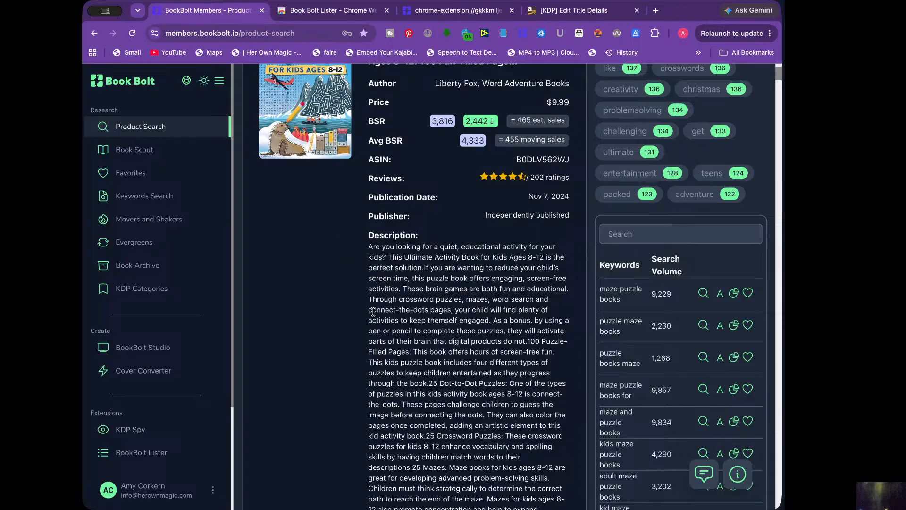
pyautogui.scroll(-4, 374, 312)
pyautogui.scroll(-4, 430, 333)
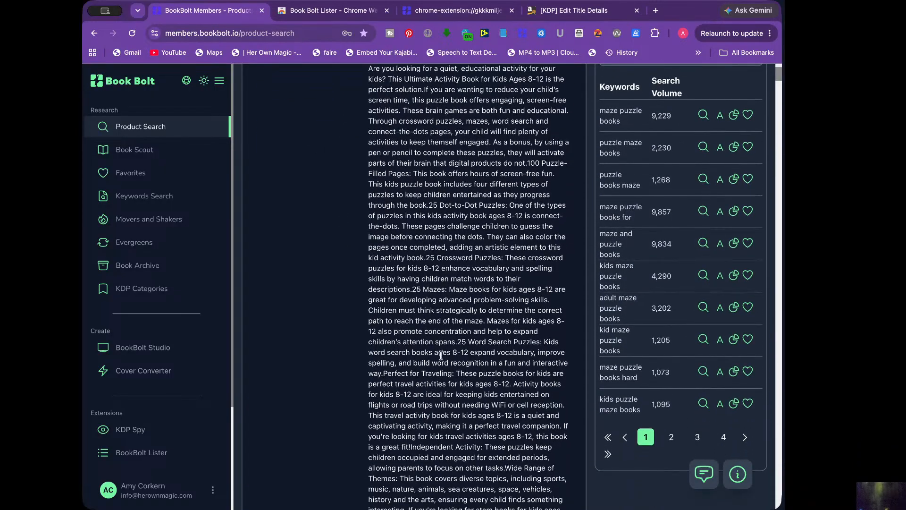
pyautogui.scroll(-10, 440, 355)
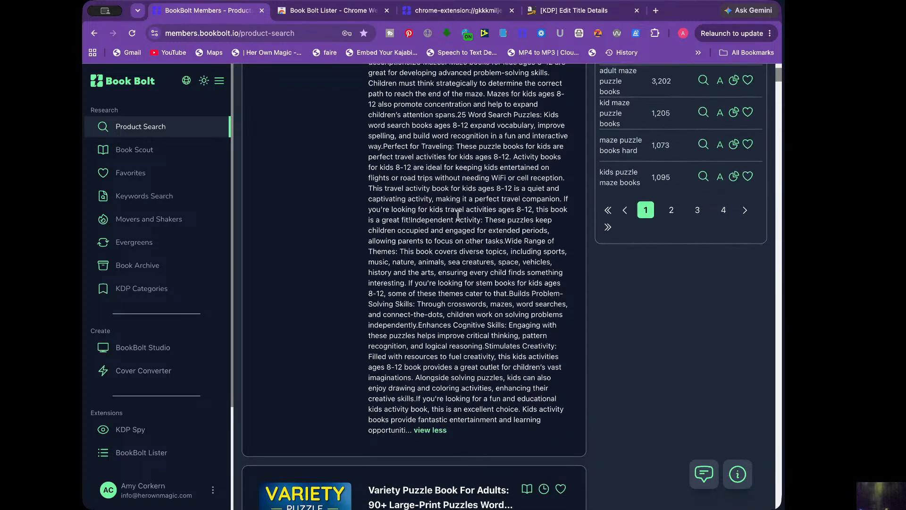
# Fill the profile's description with many repeated copies of its title, Ultimate Maze Book for Kids Ages 7-10 Perfect for Road Trips.
pyautogui.click(456, 11)
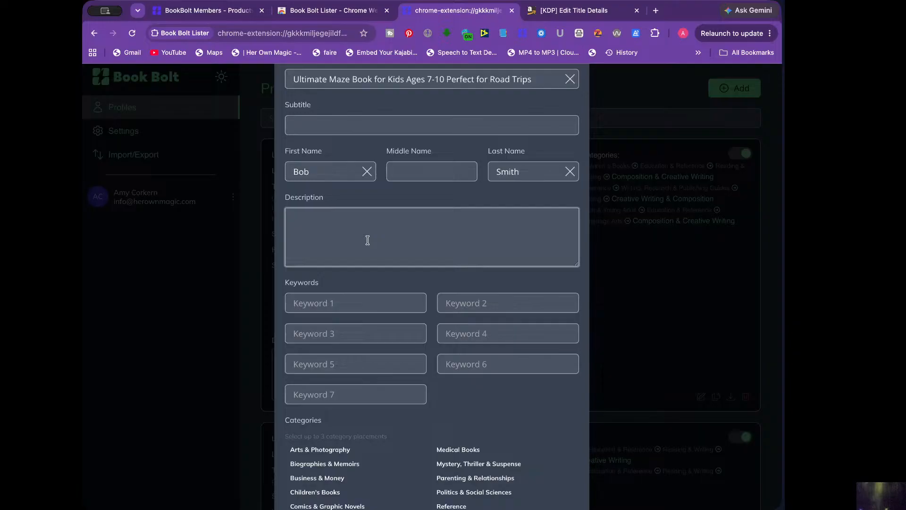
pyautogui.scroll(2, 368, 240)
pyautogui.scroll(1, 367, 239)
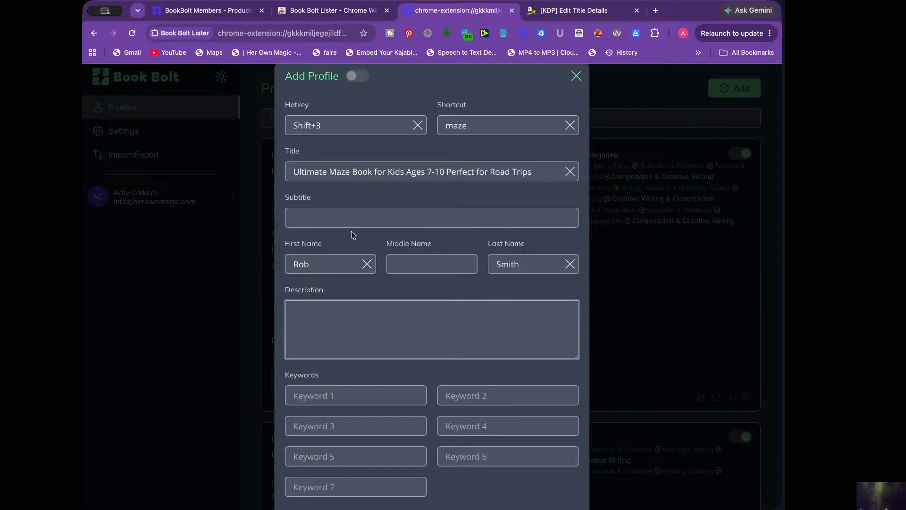
pyautogui.tripleClick(367, 172)
pyautogui.hotkey('ctrl', 'c')
pyautogui.click(298, 314)
pyautogui.hotkey('ctrl', 'v')
pyautogui.hotkey('ctrl', 'v')
pyautogui.hotkey('ctrl', 'v')
pyautogui.hotkey('ctrl', 'v')
pyautogui.hotkey('ctrl', 'v')
pyautogui.hotkey('ctrl', 'v')
pyautogui.hotkey('ctrl', 'v')
pyautogui.hotkey('ctrl', 'v')
pyautogui.hotkey('ctrl', 'v')
pyautogui.hotkey('ctrl', 'v')
pyautogui.hotkey('ctrl', 'v')
pyautogui.hotkey('ctrl', 'v')
pyautogui.hotkey('ctrl', 'v')
pyautogui.hotkey('ctrl', 'v')
pyautogui.hotkey('ctrl', 'v')
pyautogui.scroll(10, 297, 314)
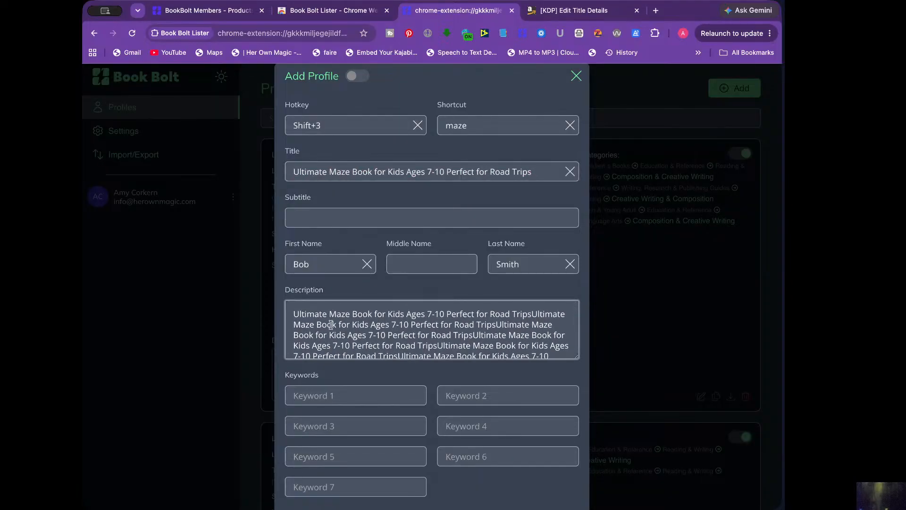
pyautogui.scroll(-10, 348, 324)
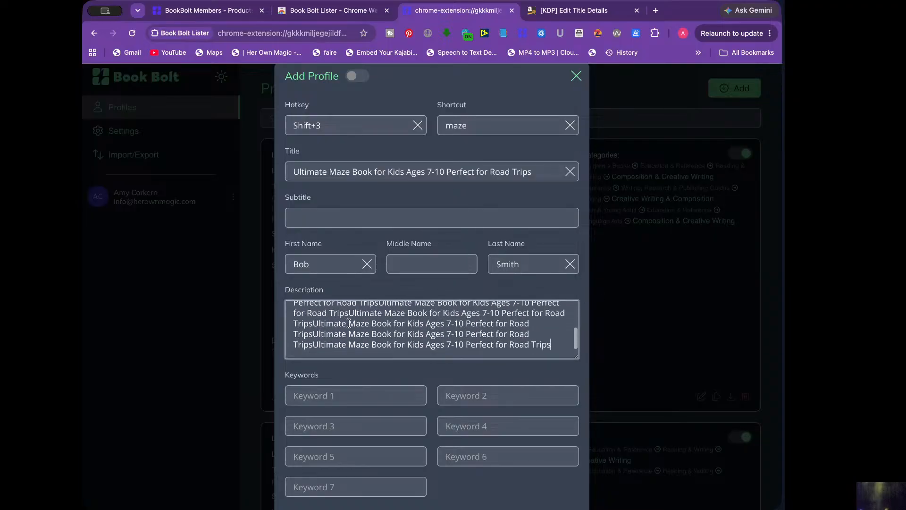
# Activate the profile's Keyword 1 field and run a Book Bolt Keywords Search for "maze puzzle books".
pyautogui.click(348, 210)
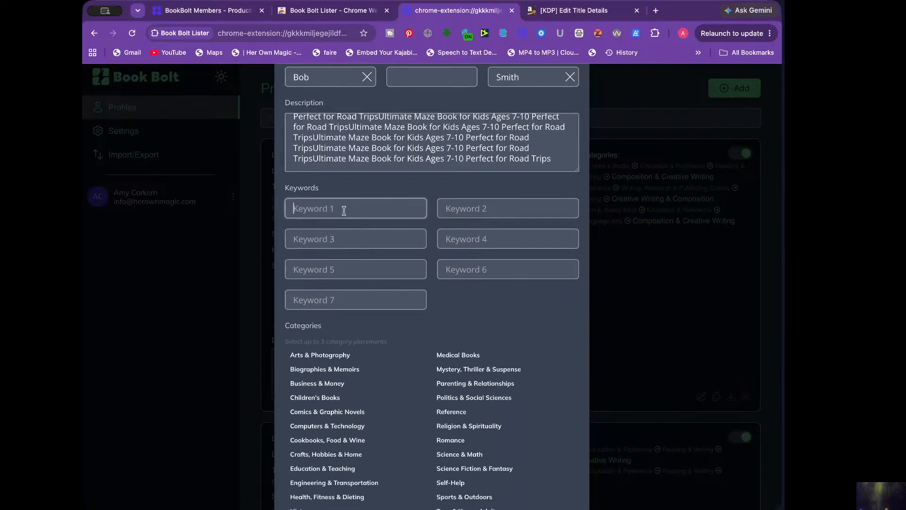
pyautogui.click(201, 14)
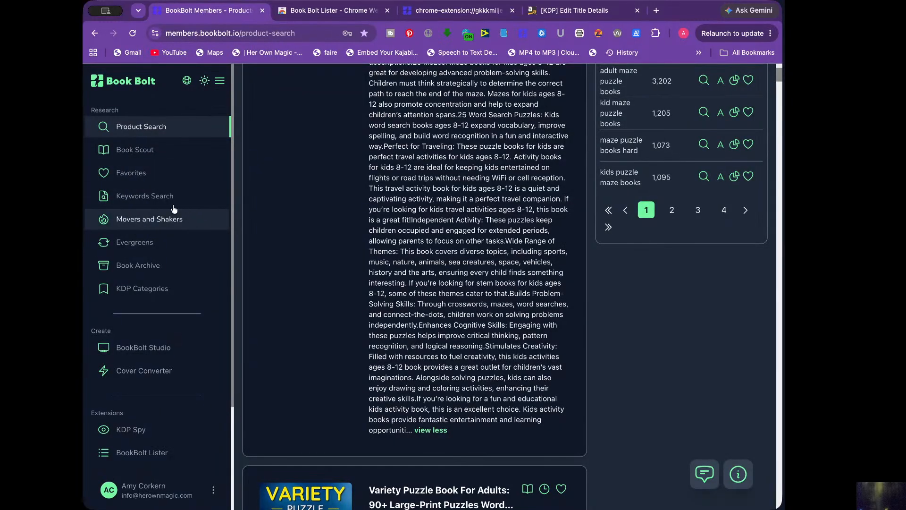
pyautogui.click(140, 197)
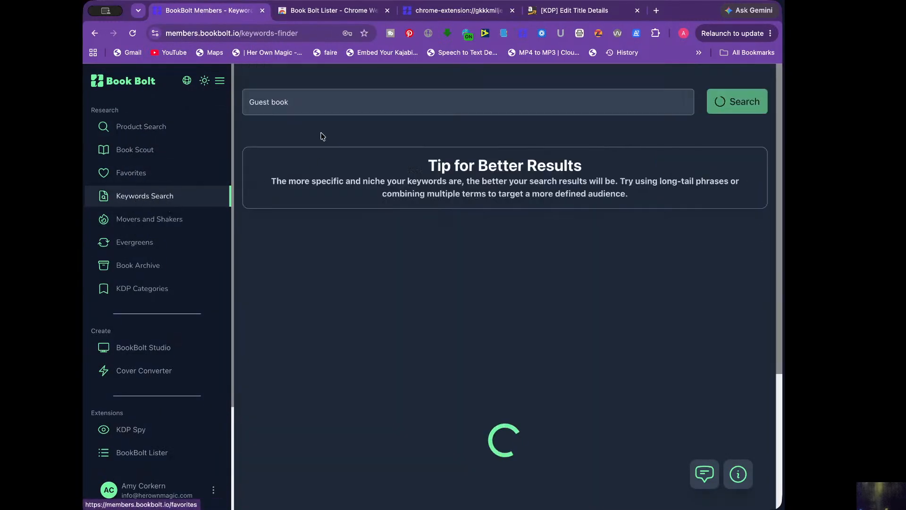
pyautogui.moveTo(296, 102); pyautogui.dragTo(238, 107)
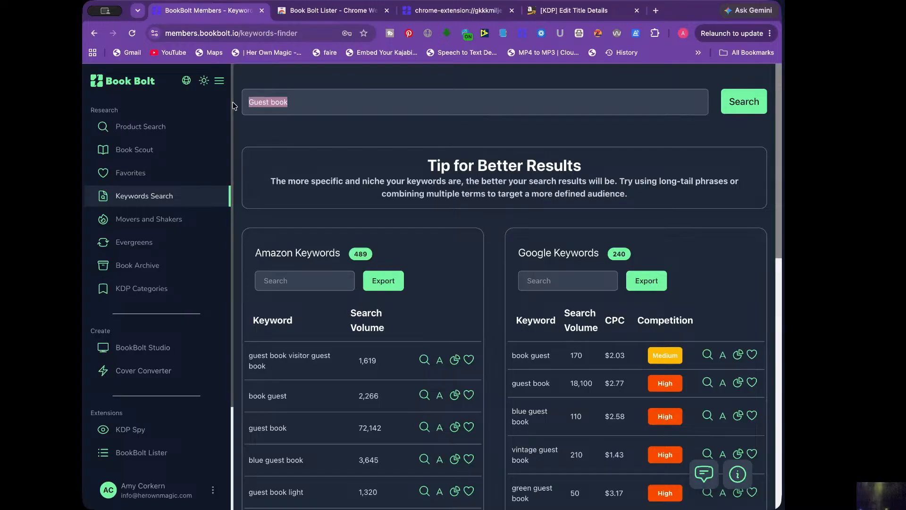
pyautogui.write('maze puzzle')
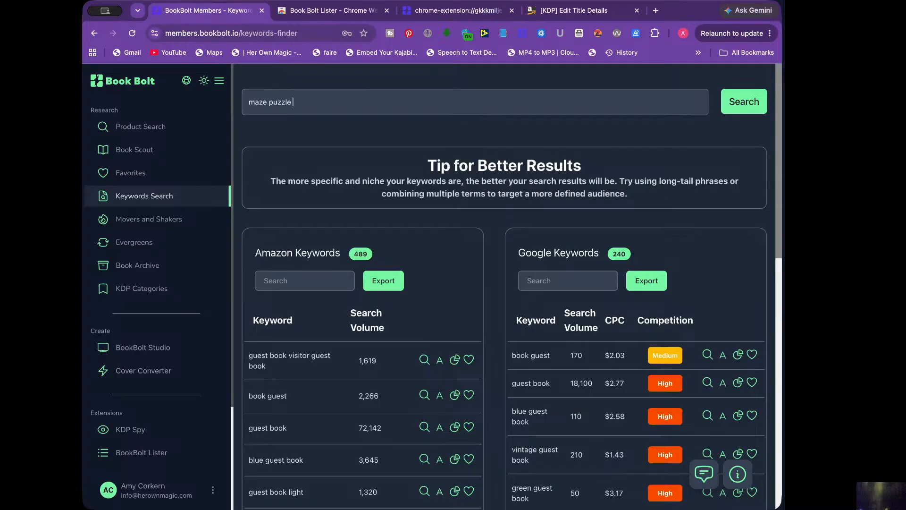
pyautogui.write(' books')
pyautogui.press('Return')
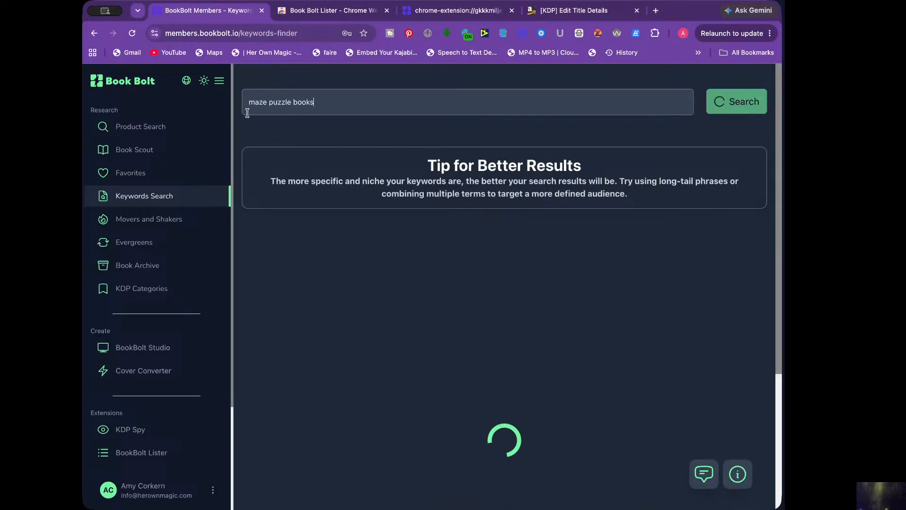
# Copy the Amazon keyword "maze puzzle books" from the search results into the profile's Keyword 1 field.
pyautogui.scroll(-3, 321, 221)
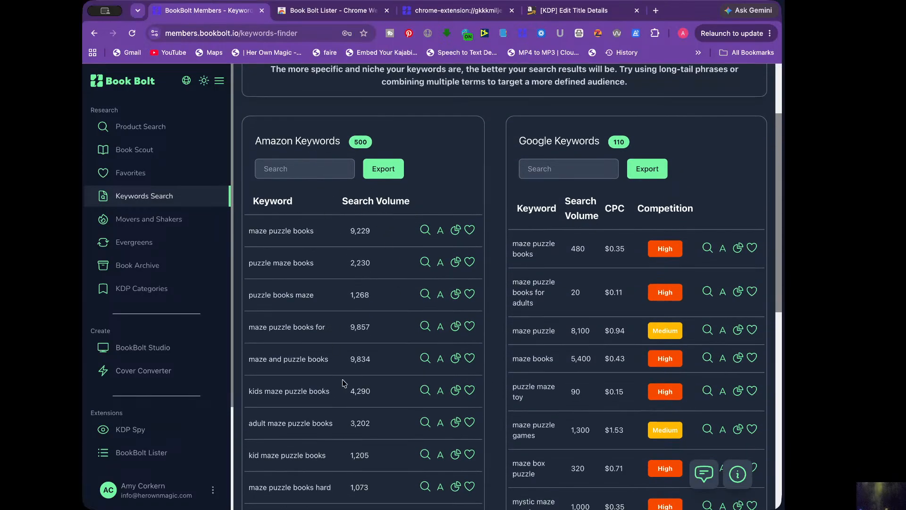
pyautogui.moveTo(317, 231); pyautogui.dragTo(250, 231)
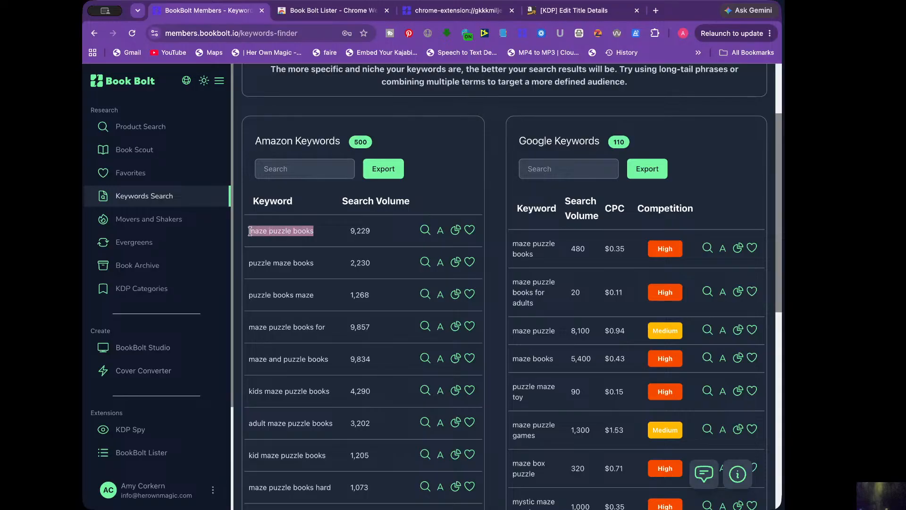
pyautogui.press('super+c')
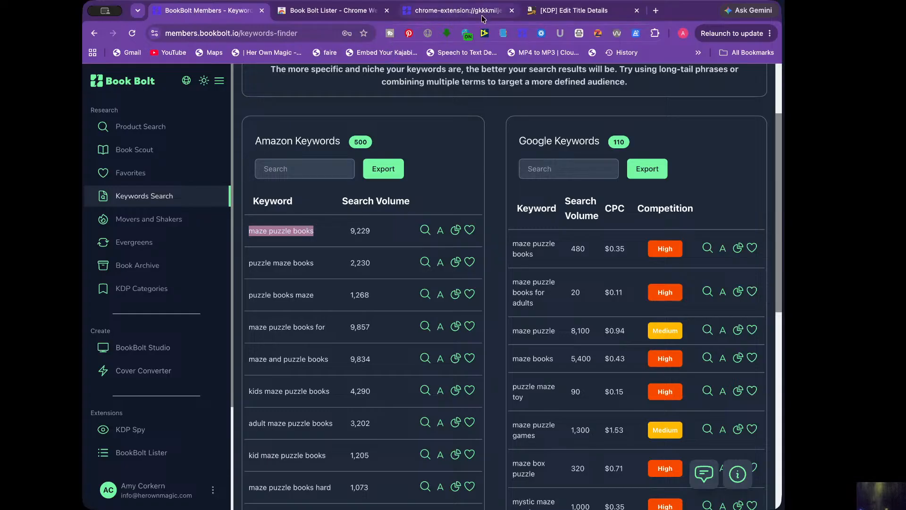
pyautogui.click(451, 15)
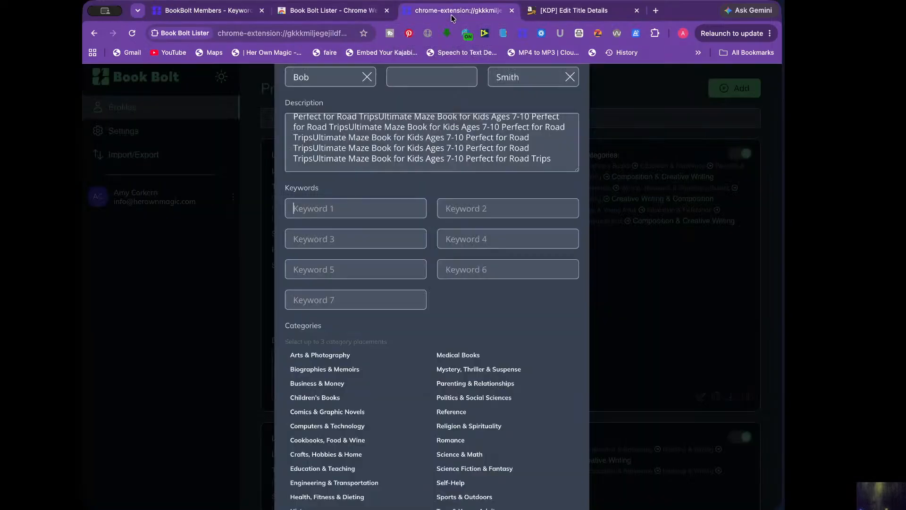
pyautogui.hotkey('ctrl', 'v')
# Copy the Amazon keyword "puzzle maze books" from the search results into the profile's Keyword 3 field.
pyautogui.click(198, 13)
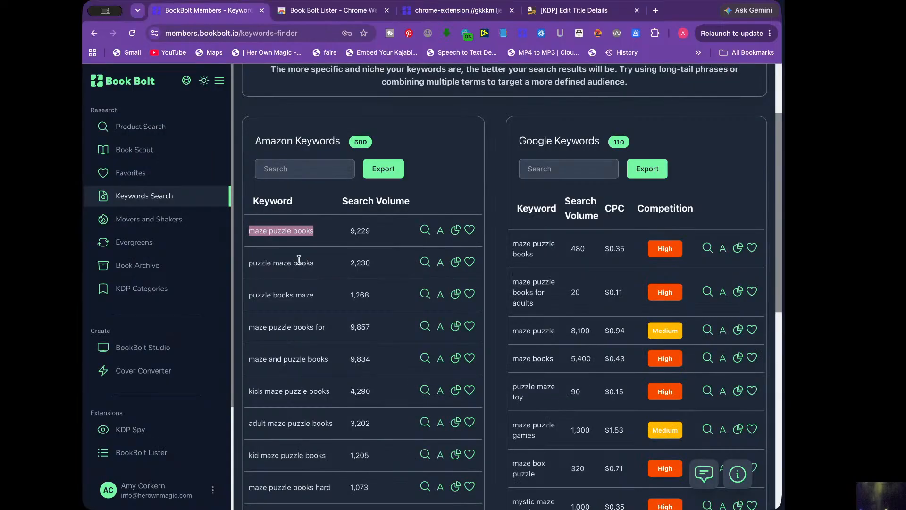
pyautogui.moveTo(324, 267); pyautogui.dragTo(245, 267)
pyautogui.press('c')
pyautogui.click(289, 265)
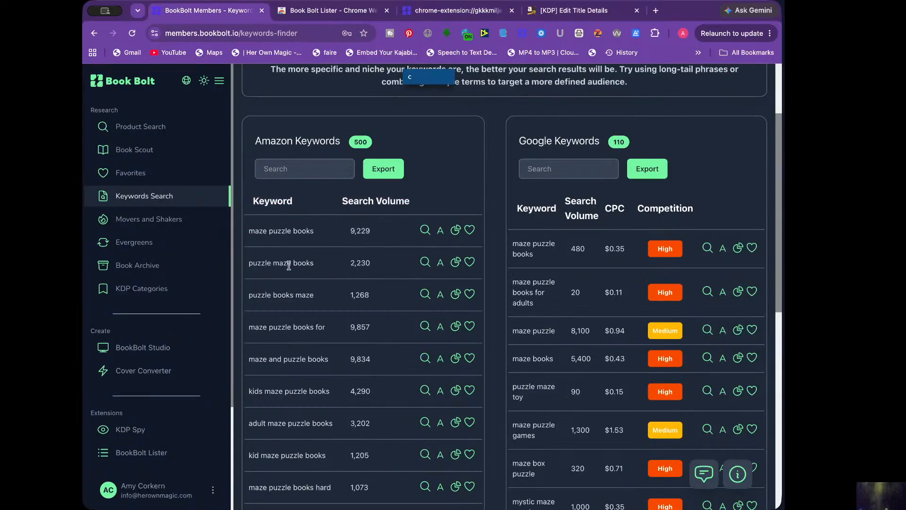
pyautogui.moveTo(321, 265); pyautogui.dragTo(246, 265)
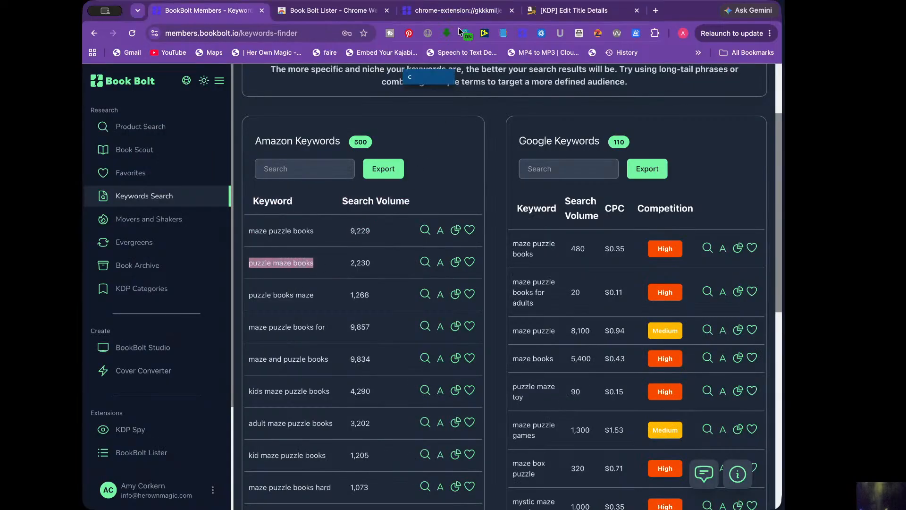
pyautogui.click(447, 12)
pyautogui.click(335, 242)
pyautogui.hotkey('ctrl', 'v')
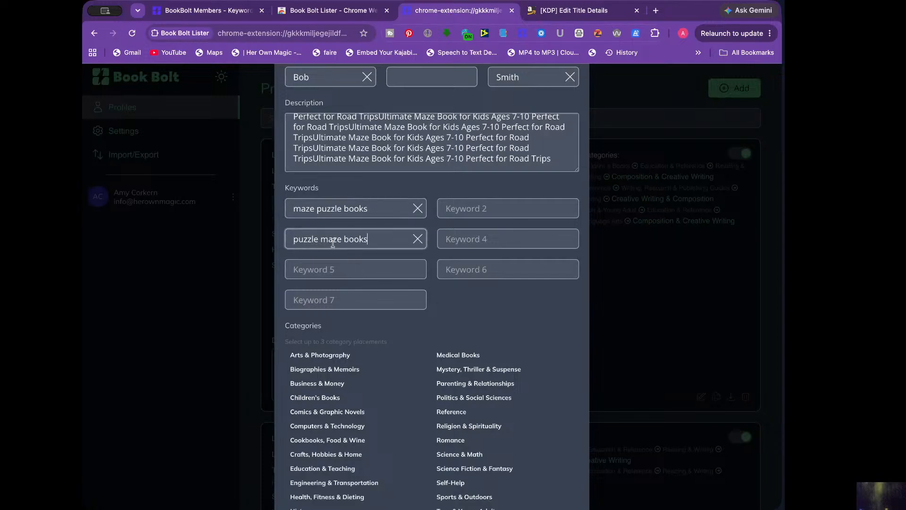
# Copy the Amazon keyword "kid maze puzzle books" from the search results into the profile's Keyword 5 field.
pyautogui.click(194, 11)
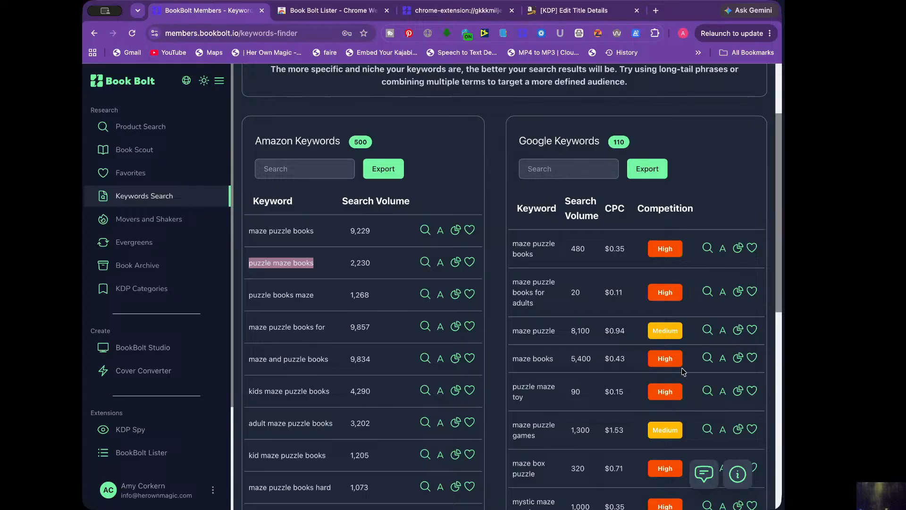
pyautogui.scroll(-3, 684, 371)
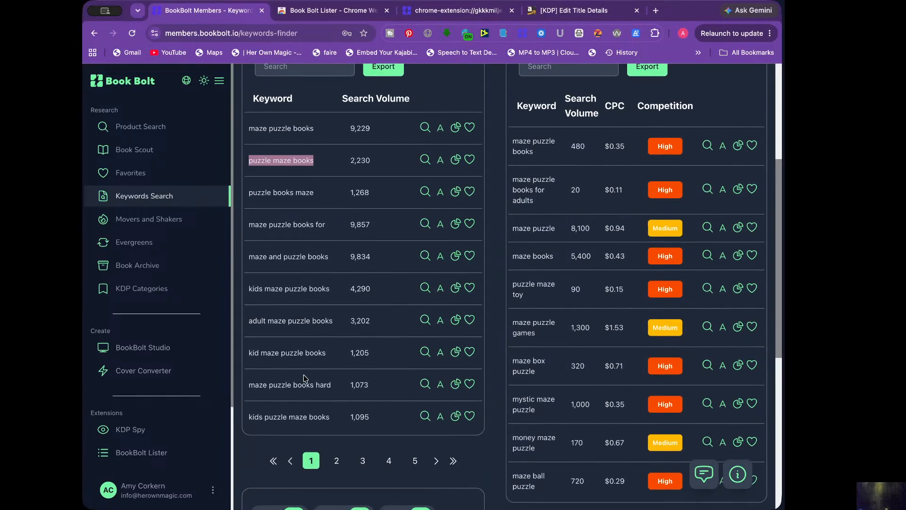
pyautogui.moveTo(327, 354); pyautogui.dragTo(250, 354)
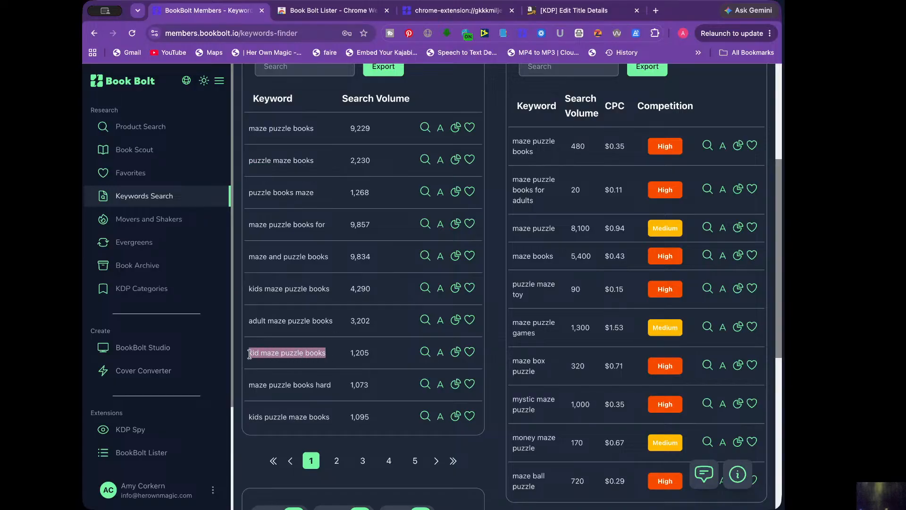
pyautogui.click(444, 12)
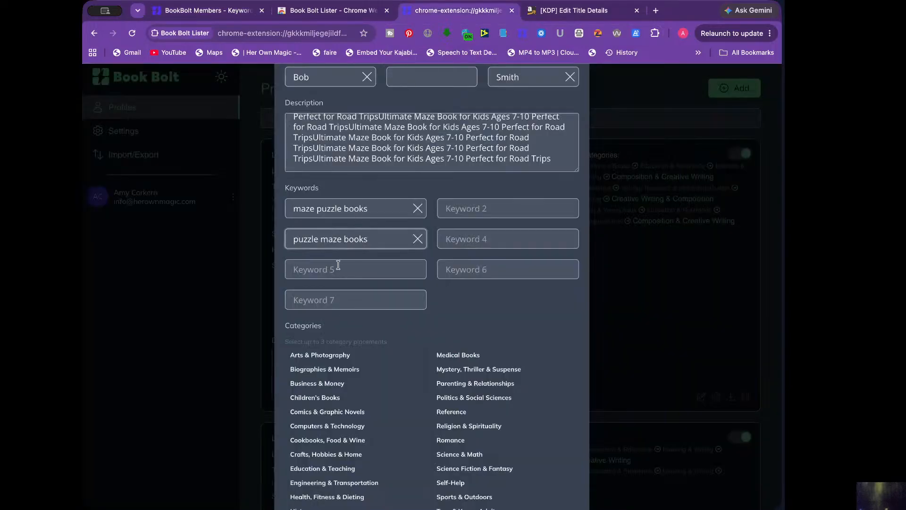
pyautogui.click(338, 265)
pyautogui.hotkey('ctrl', 'v')
# Copy the Amazon keyword "kids puzzle maze books" into the profile's Keyword 2 field and return to the keyword search results.
pyautogui.click(232, 12)
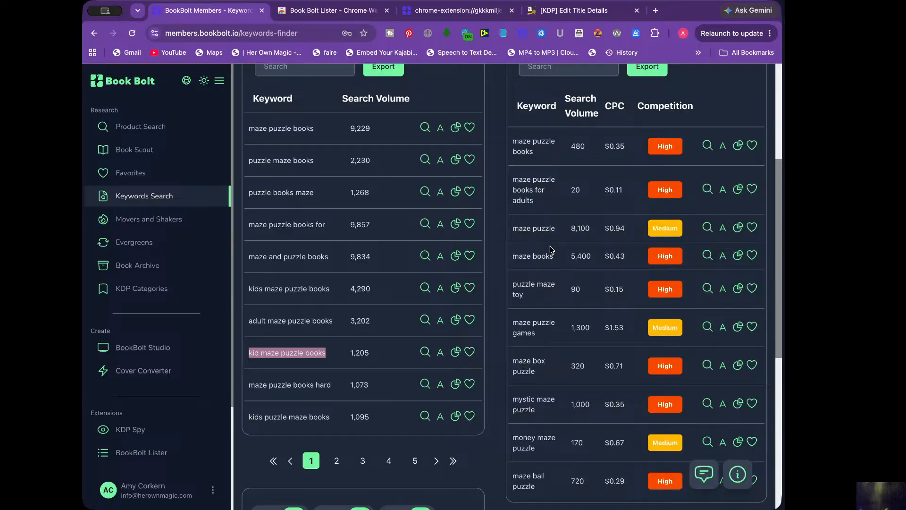
pyautogui.click(539, 205)
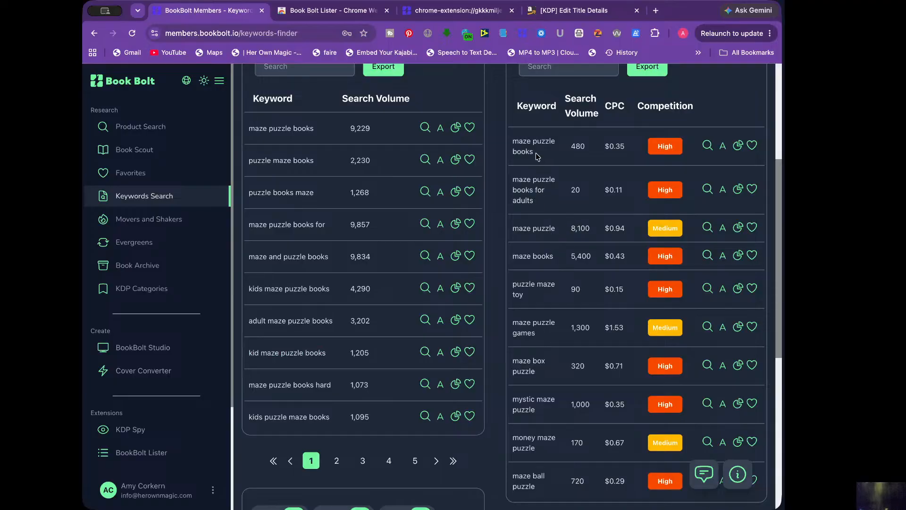
pyautogui.scroll(-3, 548, 231)
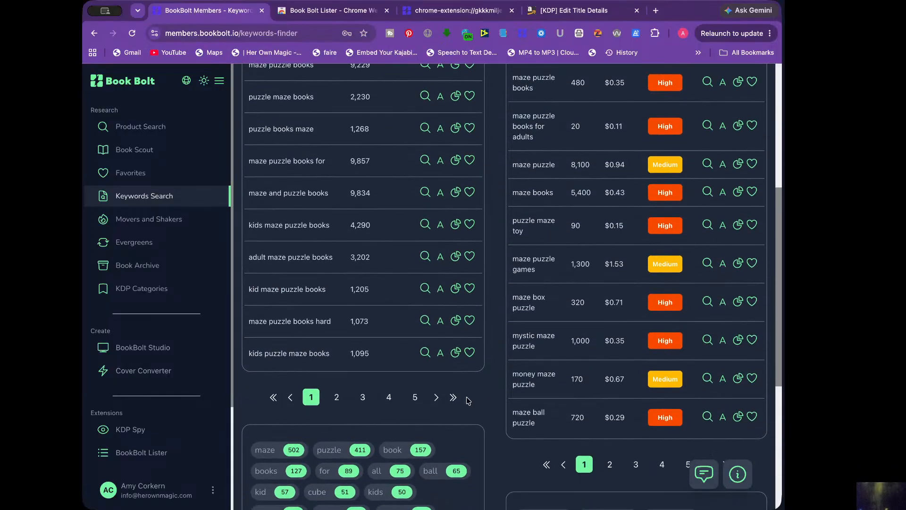
pyautogui.moveTo(336, 357); pyautogui.dragTo(246, 354)
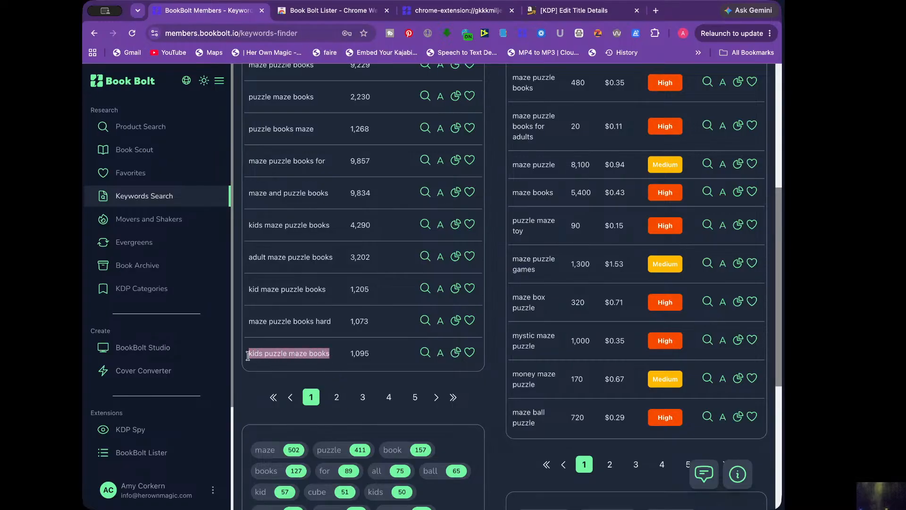
pyautogui.hotkey('ctrl', 'c')
pyautogui.click(453, 10)
pyautogui.click(475, 207)
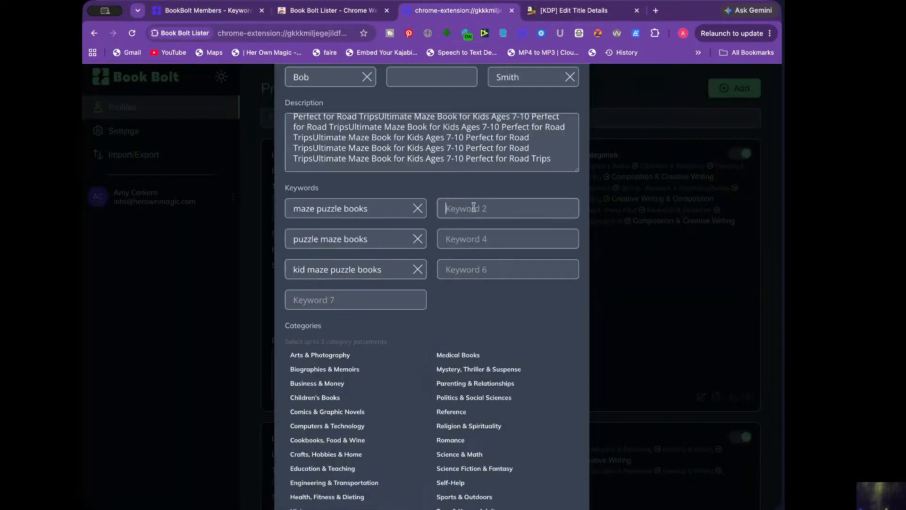
pyautogui.hotkey('ctrl', 'v')
pyautogui.click(213, 15)
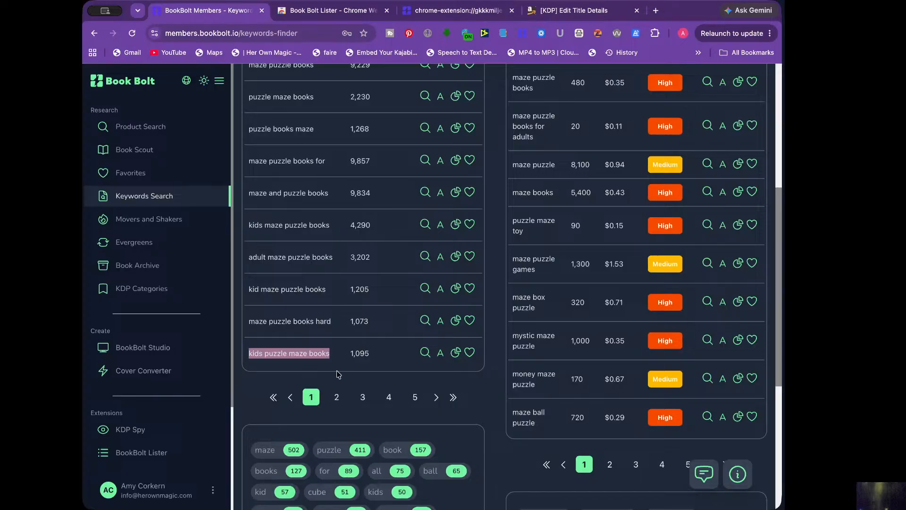
# Copy the Amazon keyword "maze puzzle" from the second page of search results into the profile's Keyword 4 field.
pyautogui.click(337, 398)
pyautogui.scroll(-5, 338, 398)
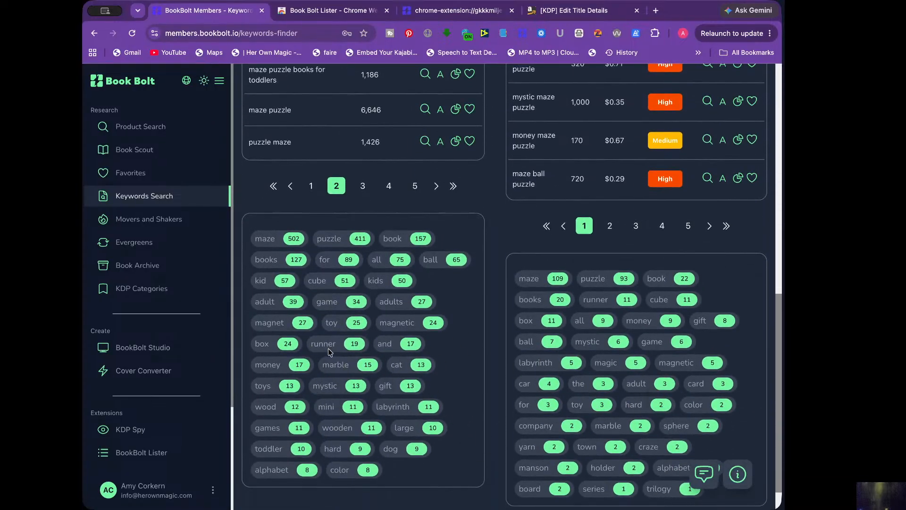
pyautogui.scroll(5, 345, 207)
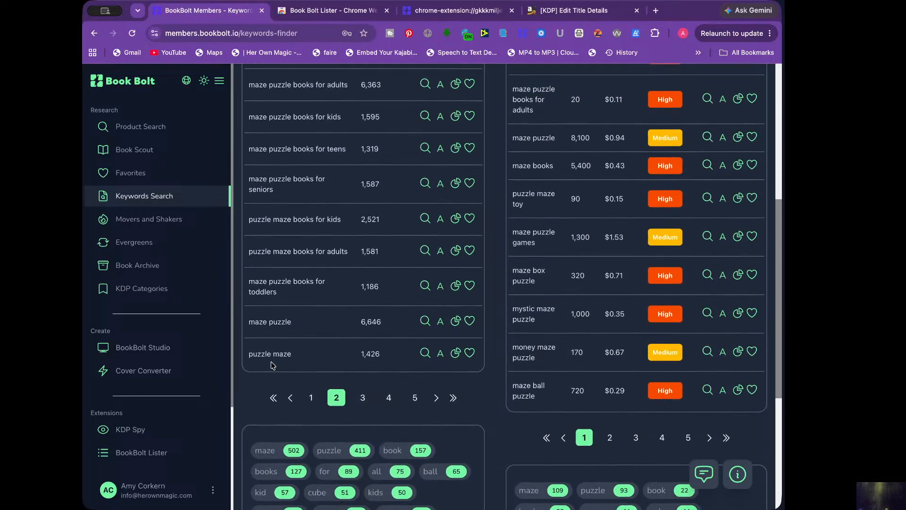
pyautogui.moveTo(292, 323); pyautogui.dragTo(249, 324)
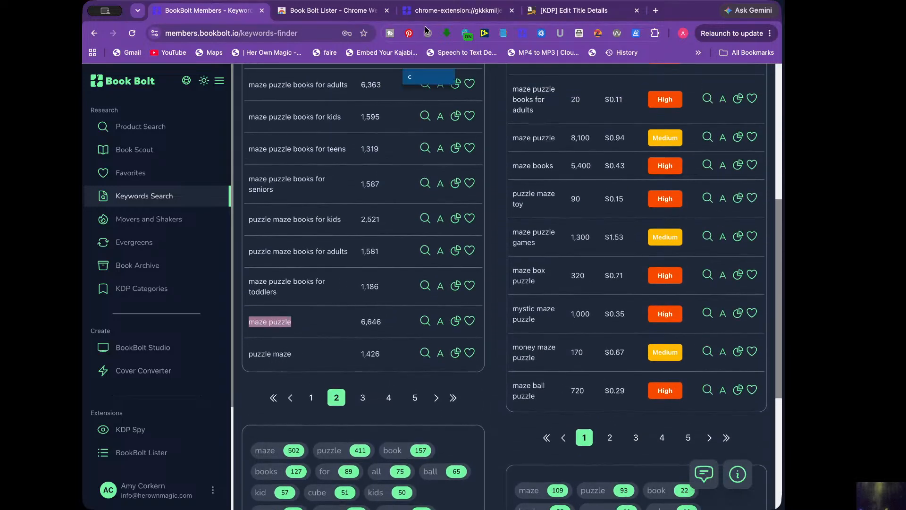
pyautogui.click(453, 10)
pyautogui.click(453, 242)
pyautogui.hotkey('ctrl', 'v')
# Enter "activity book" as Keyword 6 and "activity book for kids" as Keyword 7 in the profile.
pyautogui.click(453, 273)
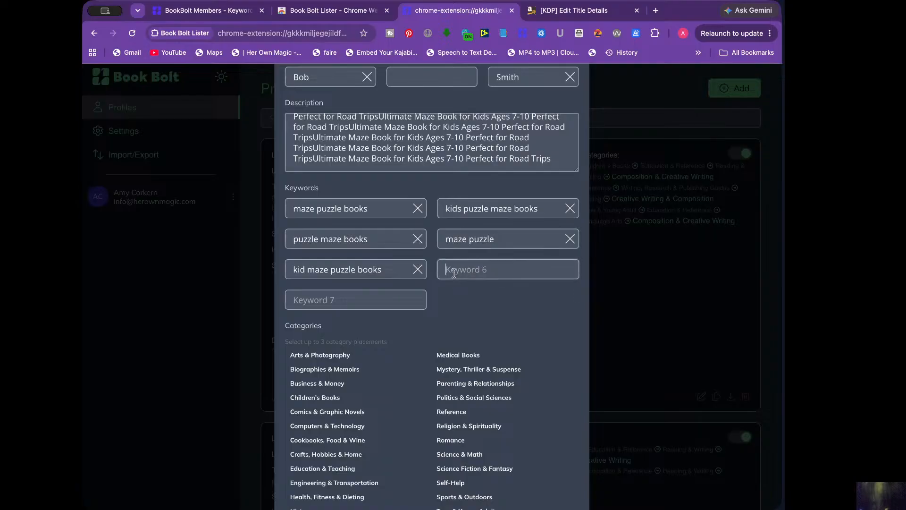
pyautogui.write('activitybook')
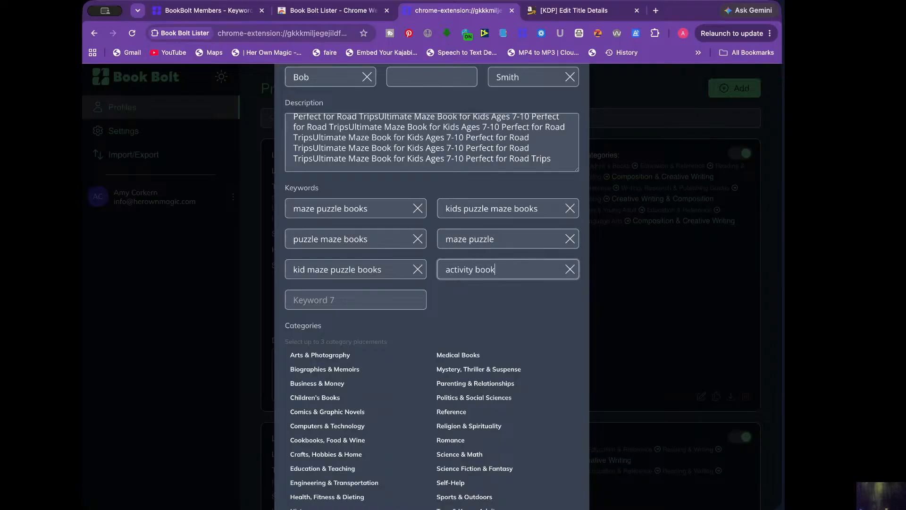
pyautogui.click(322, 301)
pyautogui.write('activity')
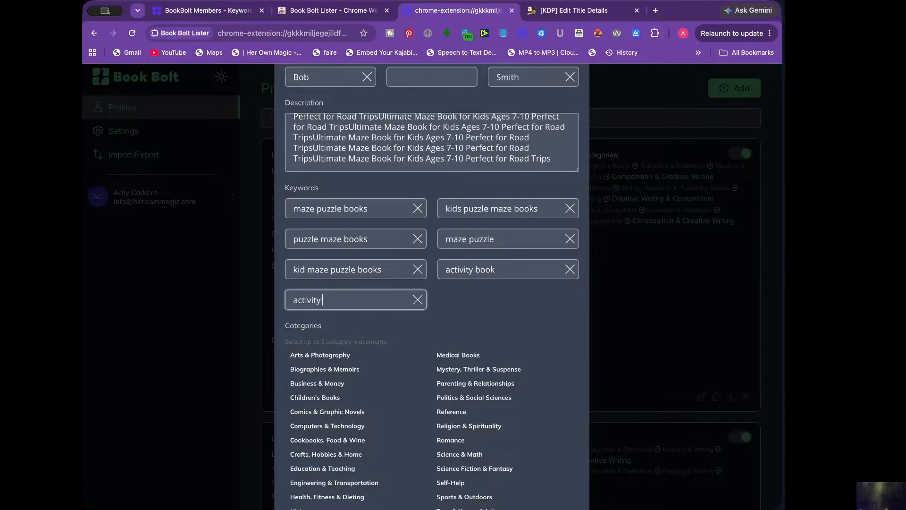
pyautogui.write('.book for kids')
pyautogui.scroll(-5, 395, 298)
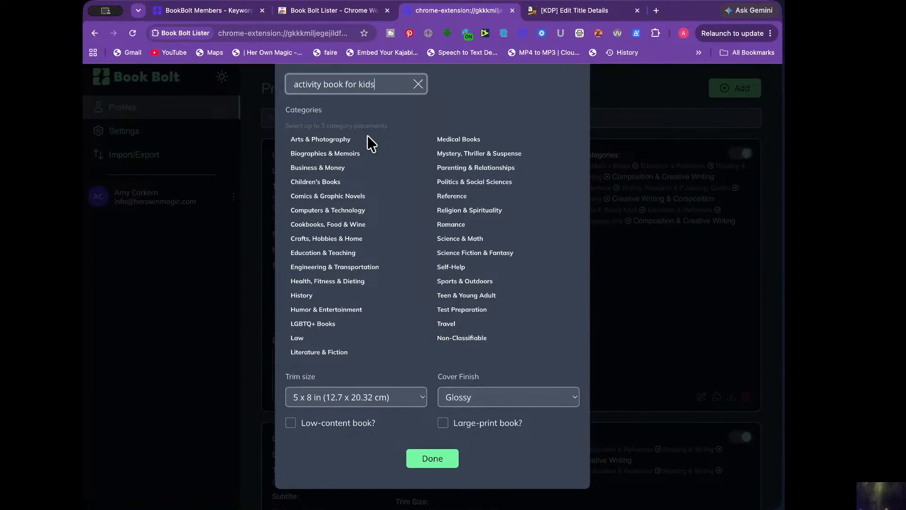
# Search Book Bolt's KDP Categories for "maze puzzle books" and view the suggested categories.
pyautogui.click(178, 13)
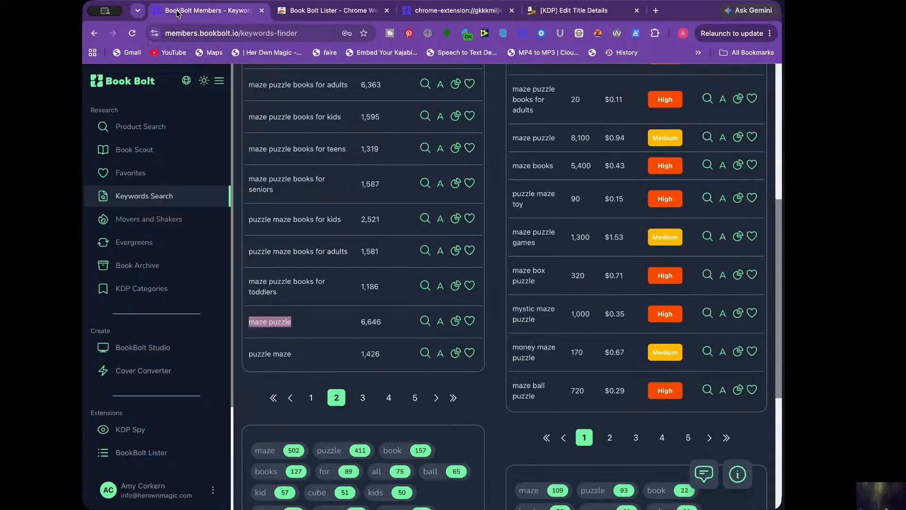
pyautogui.click(149, 292)
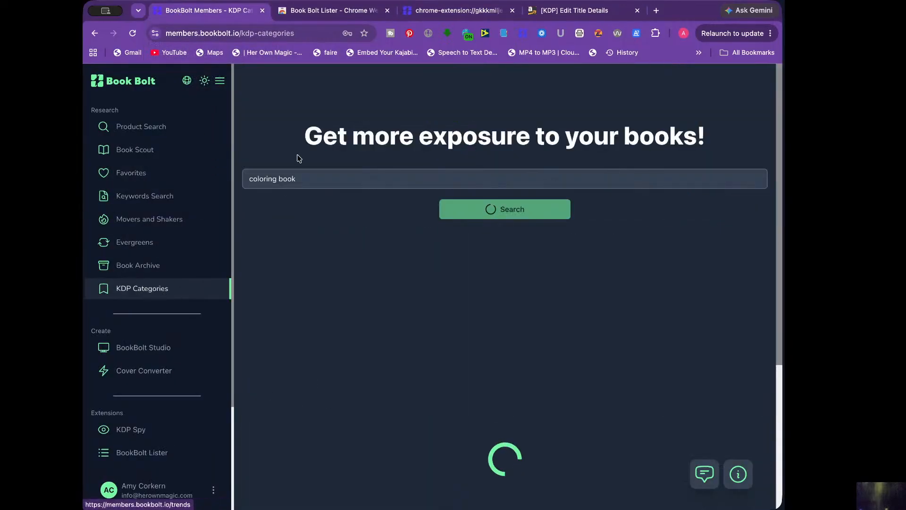
pyautogui.moveTo(297, 179); pyautogui.dragTo(222, 180)
pyautogui.press('BackSpace')
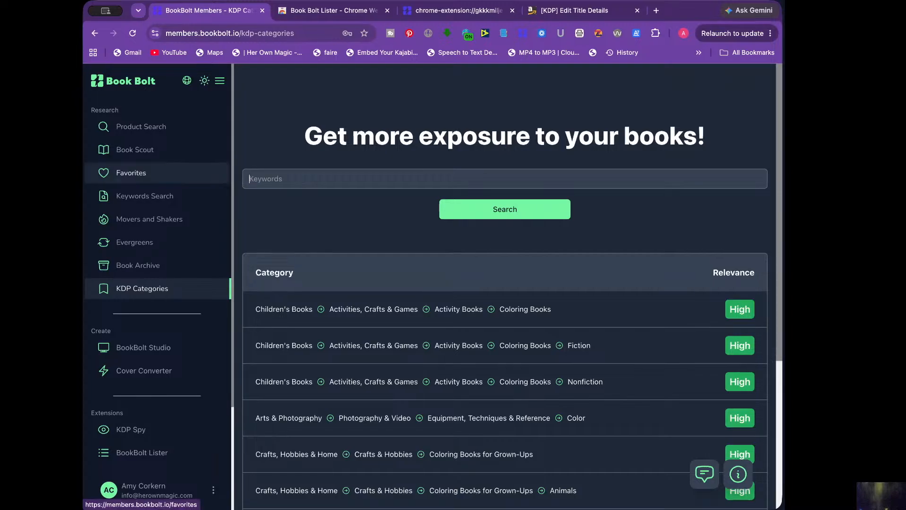
pyautogui.write('maze')
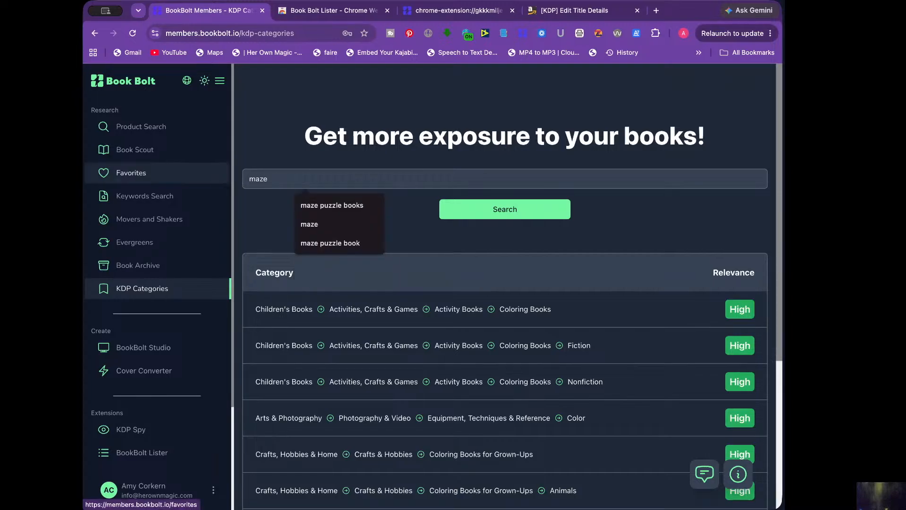
pyautogui.click(329, 204)
pyautogui.click(517, 209)
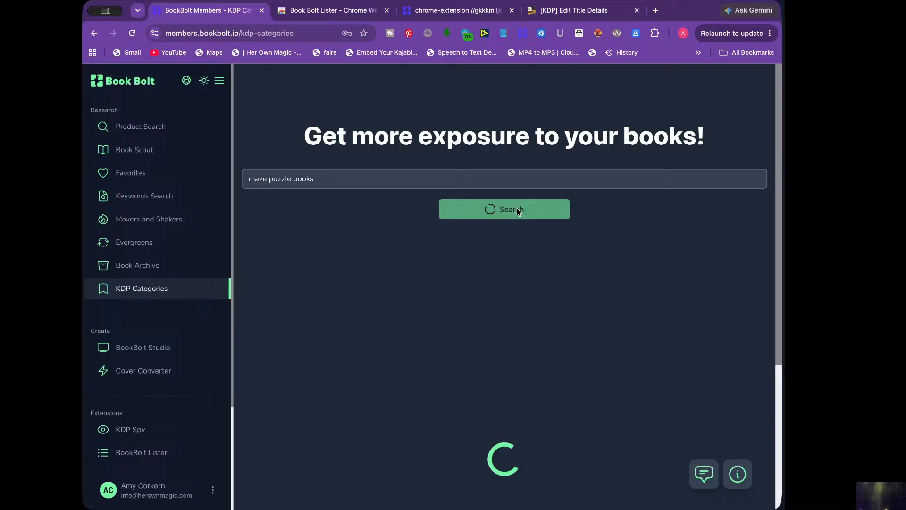
pyautogui.scroll(-3, 375, 250)
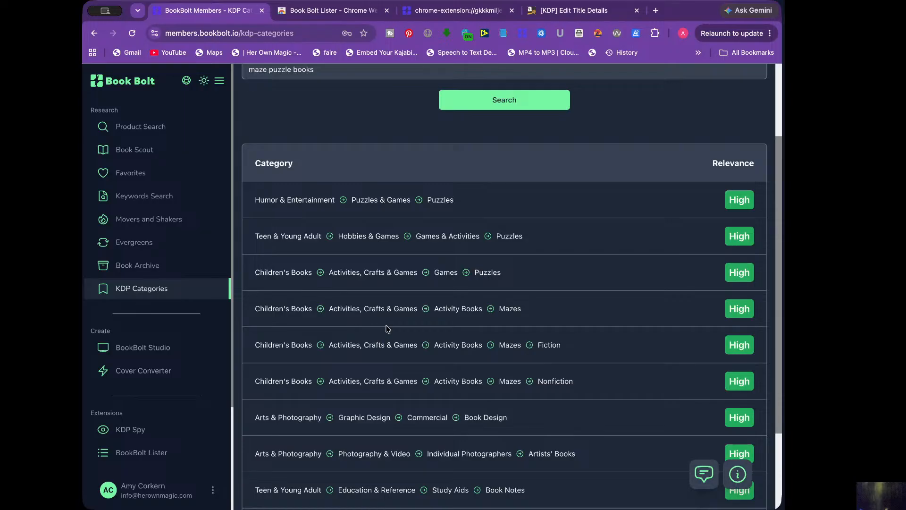
# Add the suggested category Humor & Entertainment > Puzzles & Games > Puzzles to the Book Bolt Lister profile.
pyautogui.moveTo(256, 198); pyautogui.dragTo(472, 204)
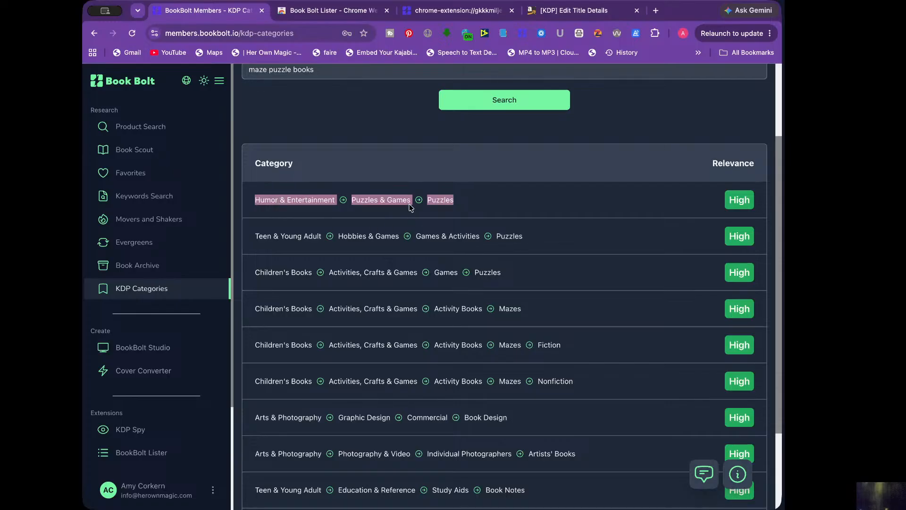
pyautogui.click(439, 14)
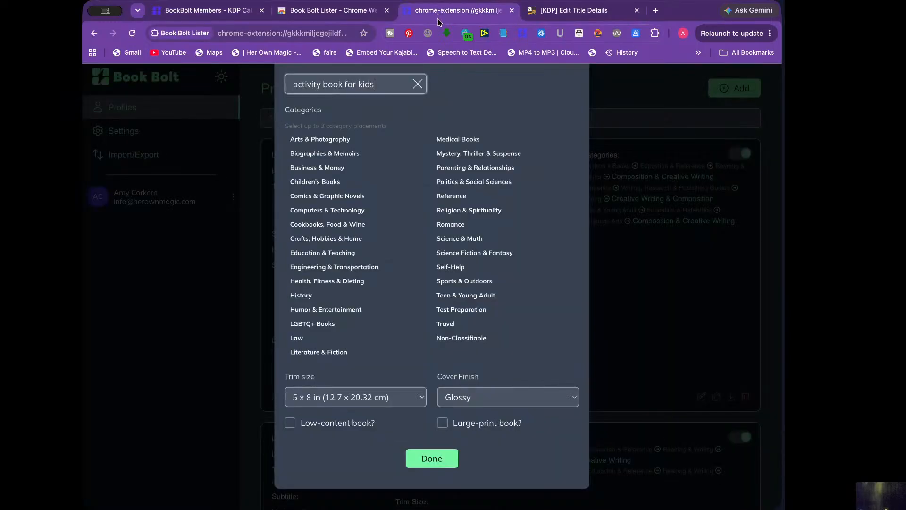
pyautogui.click(304, 310)
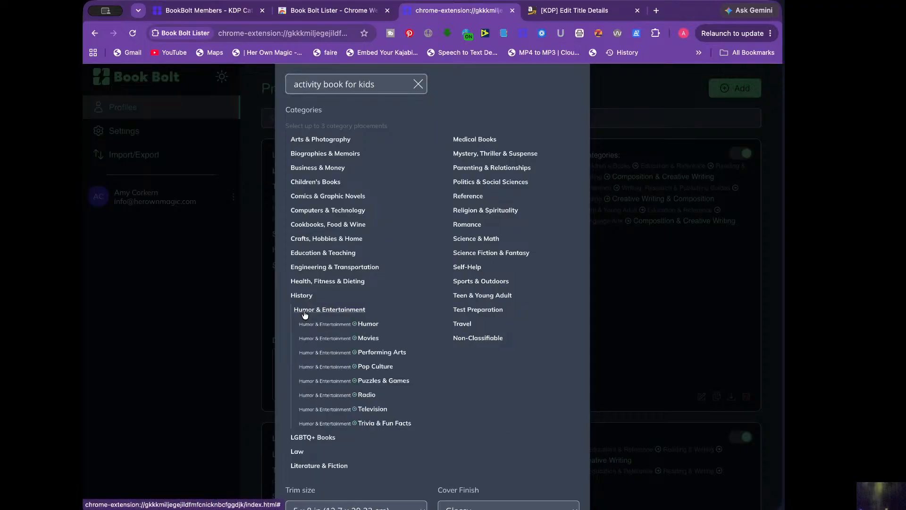
pyautogui.click(344, 381)
pyautogui.scroll(-4, 337, 392)
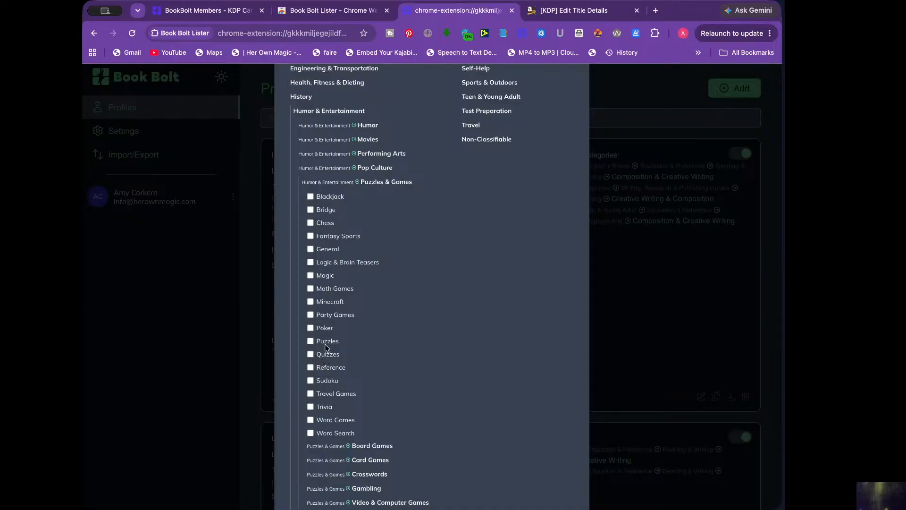
pyautogui.scroll(-3, 328, 346)
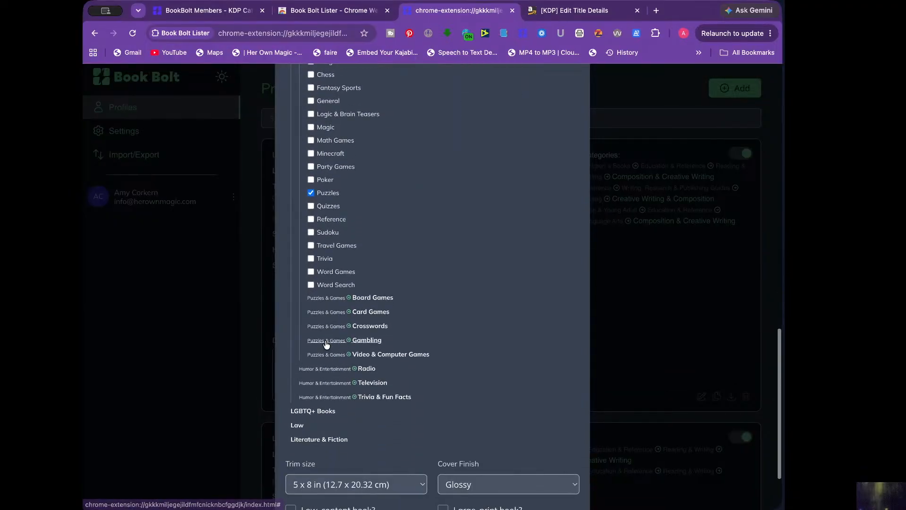
pyautogui.scroll(1, 331, 348)
# Pick the suggested category Children's Books > Activities, Crafts & Games > Games > Puzzles and select it in the profile.
pyautogui.click(208, 11)
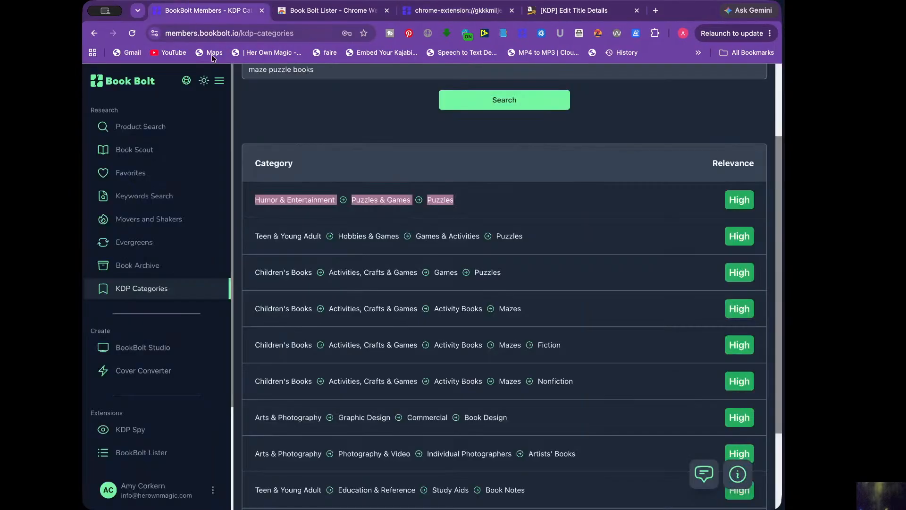
pyautogui.moveTo(255, 272); pyautogui.dragTo(459, 279)
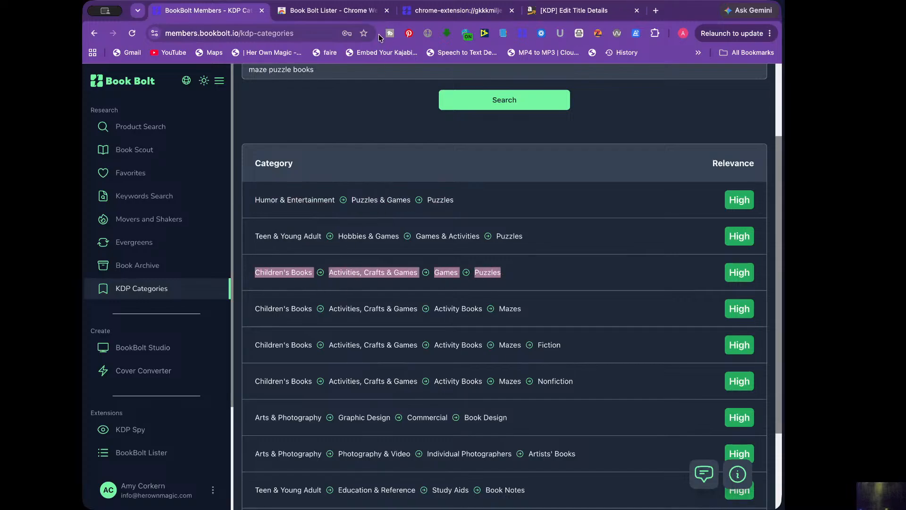
pyautogui.click(443, 13)
pyautogui.scroll(8, 397, 156)
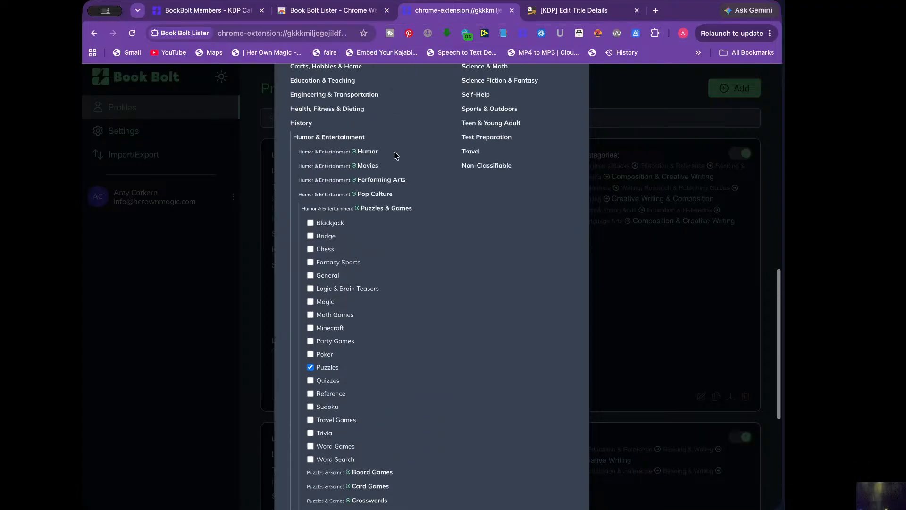
pyautogui.click(321, 232)
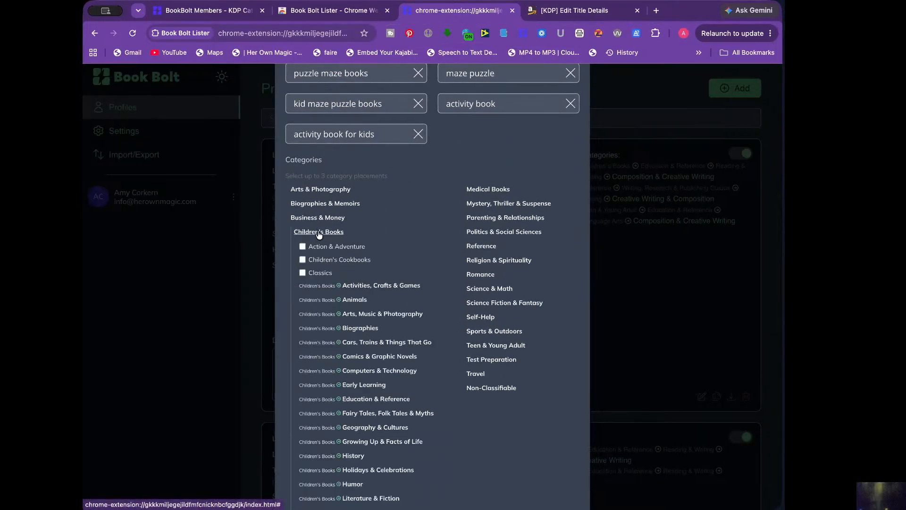
pyautogui.click(364, 287)
pyautogui.scroll(-2, 366, 295)
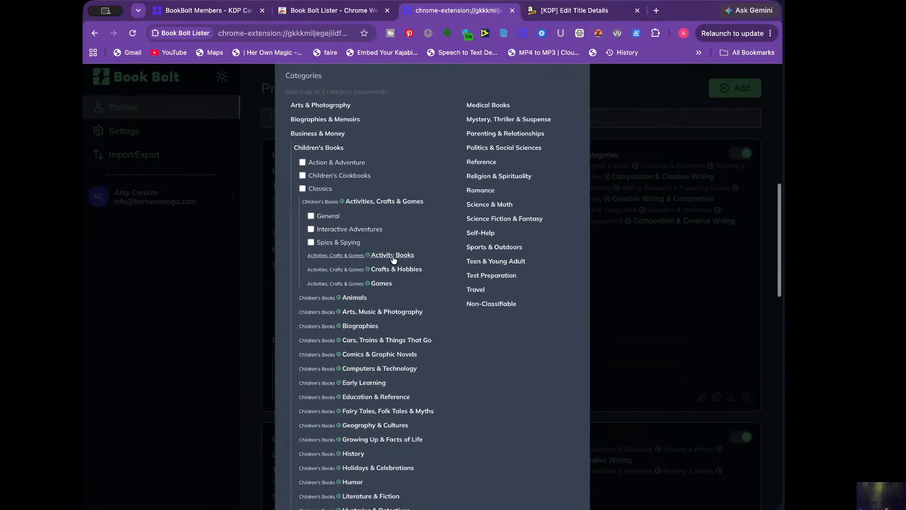
pyautogui.click(395, 255)
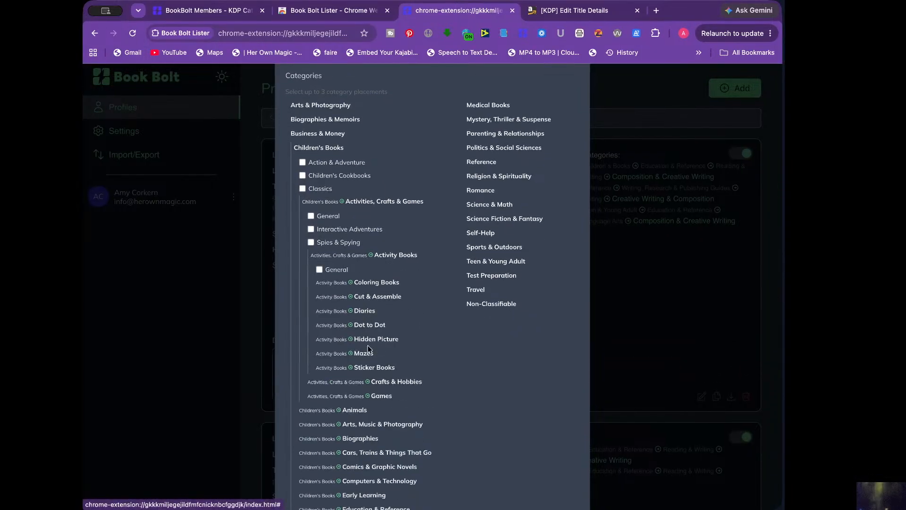
pyautogui.scroll(-2, 373, 350)
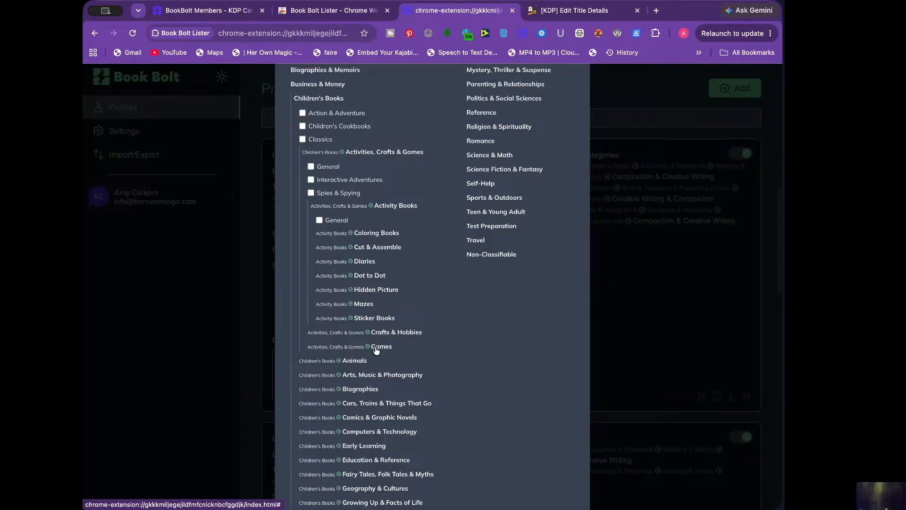
pyautogui.click(376, 348)
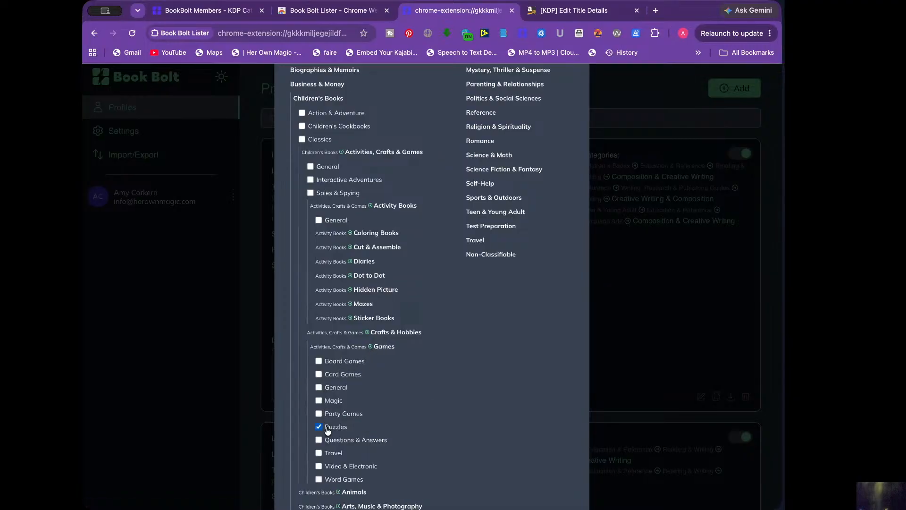
pyautogui.scroll(-5, 331, 330)
# Look up the suggested children's Mazes category and select Activity Books > Mazes > Fiction as the profile's third category.
pyautogui.click(214, 12)
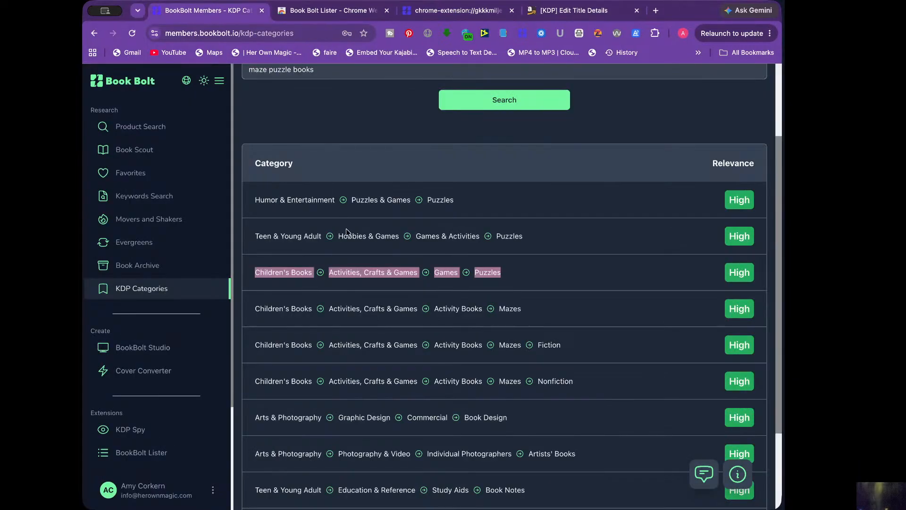
pyautogui.scroll(-2, 347, 232)
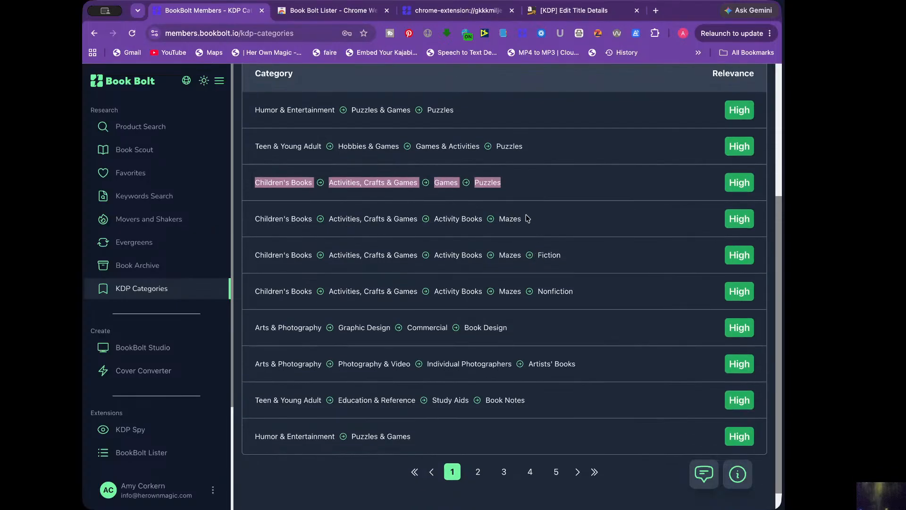
pyautogui.moveTo(528, 218); pyautogui.dragTo(247, 220)
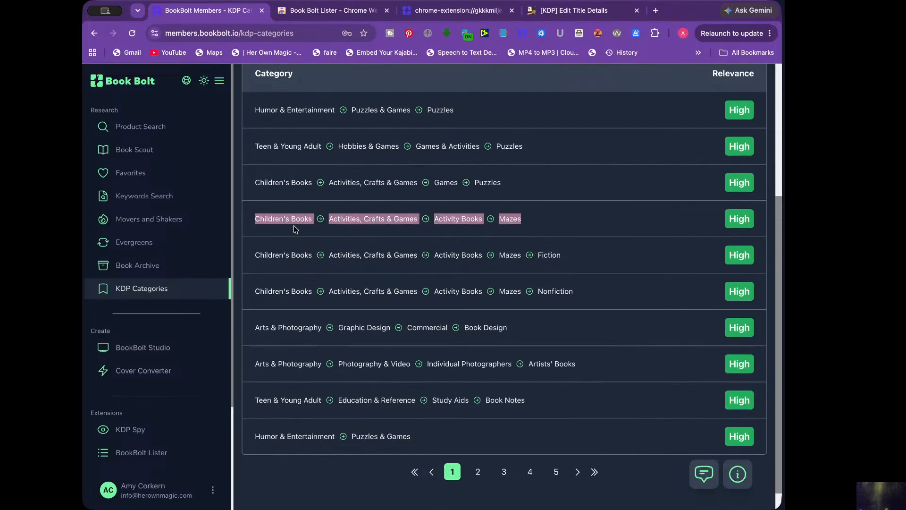
pyautogui.click(450, 11)
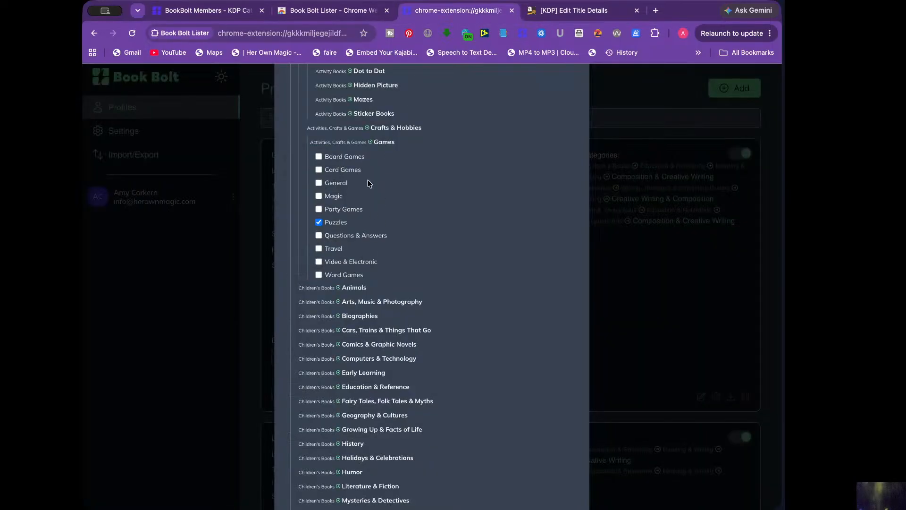
pyautogui.scroll(3, 347, 168)
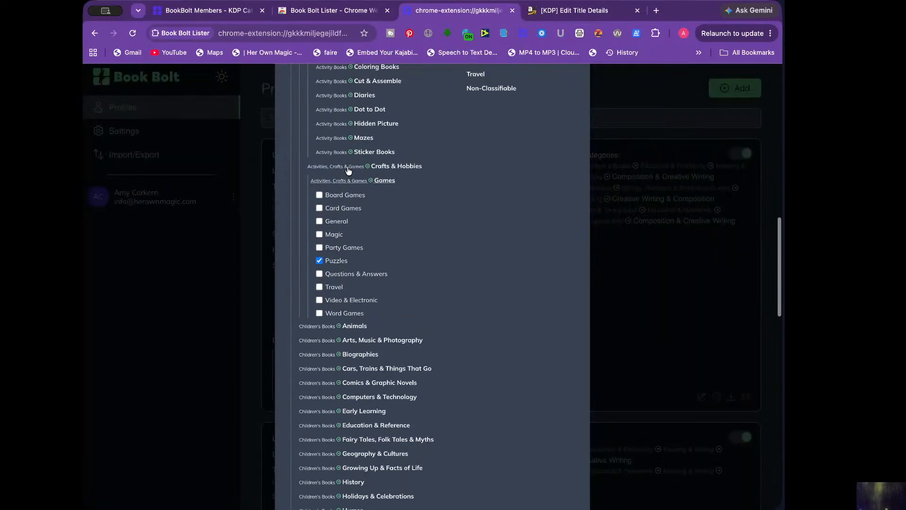
pyautogui.click(357, 205)
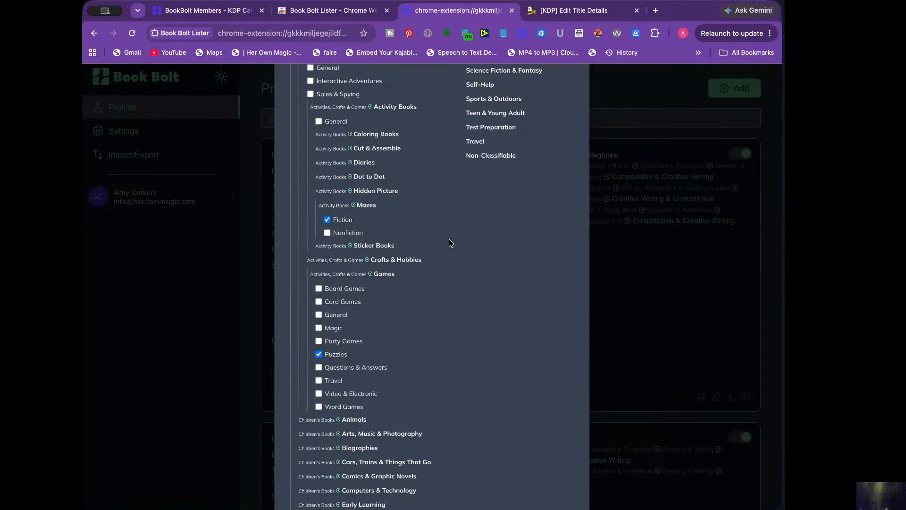
pyautogui.scroll(-20, 449, 240)
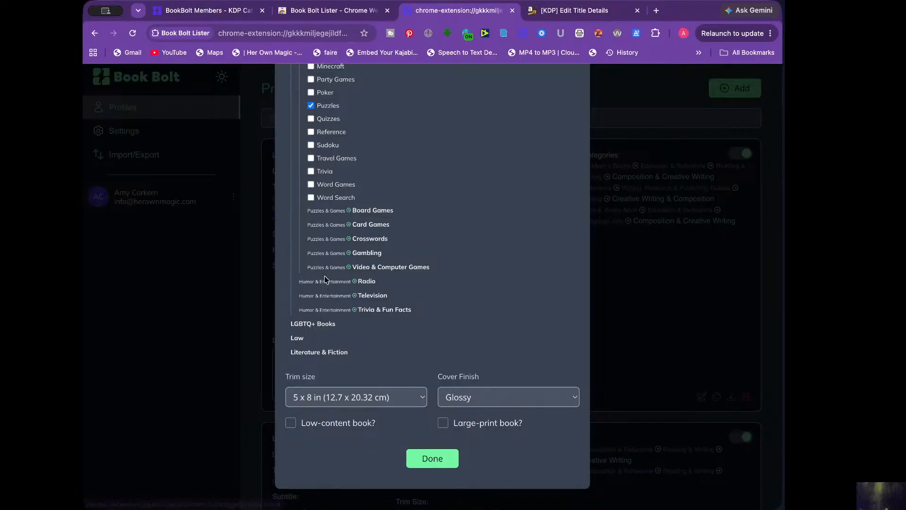
pyautogui.click(189, 10)
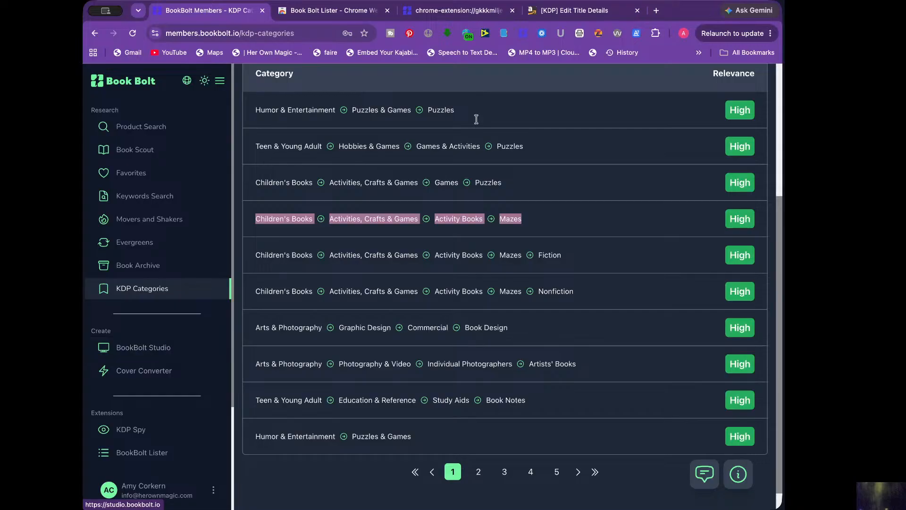
pyautogui.click(433, 13)
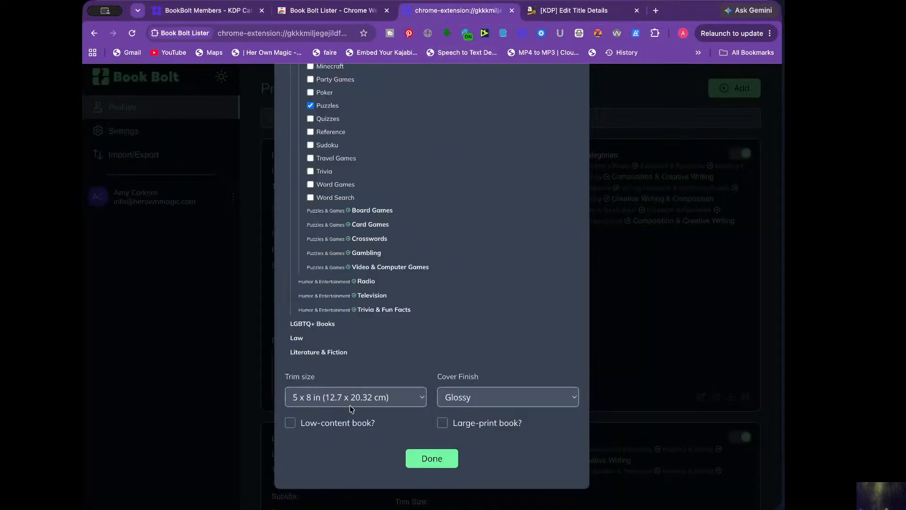
# Set the maze profile's trim size to 8.5 x 11 in, keep the Glossy cover finish, and save the profile.
pyautogui.click(333, 396)
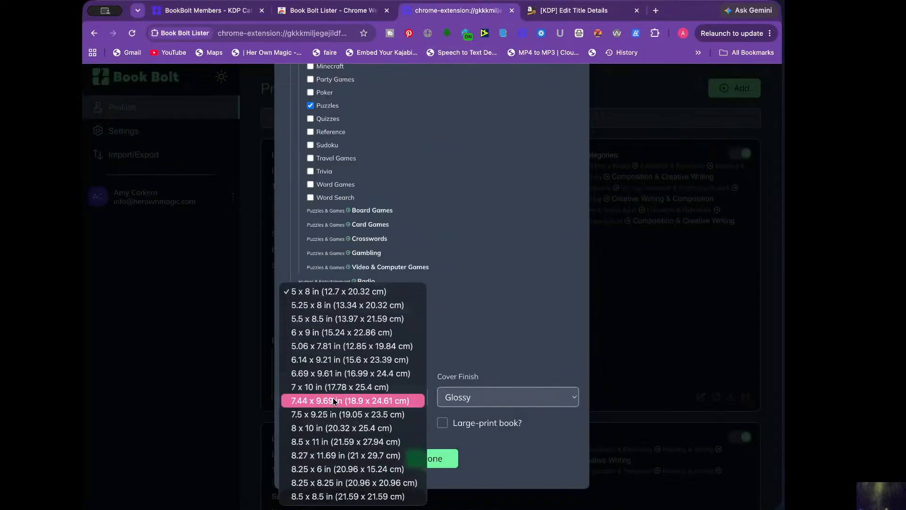
pyautogui.click(329, 442)
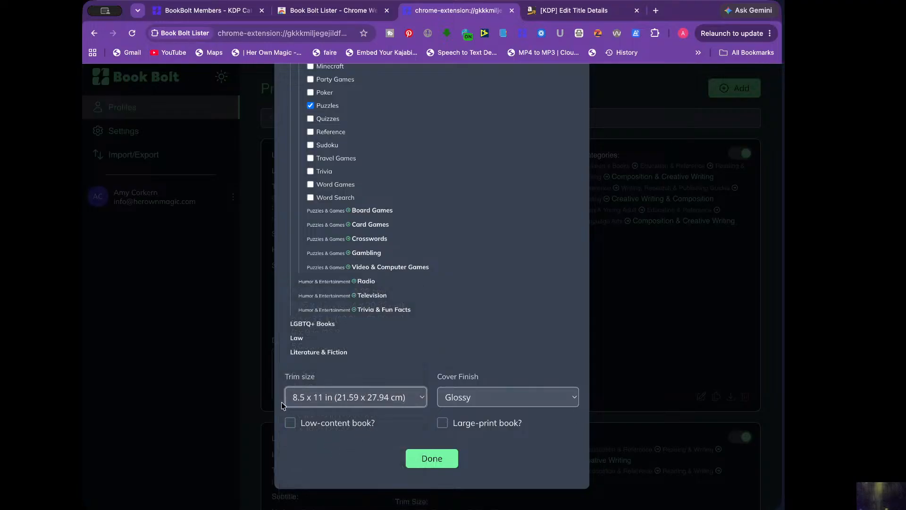
pyautogui.click(480, 401)
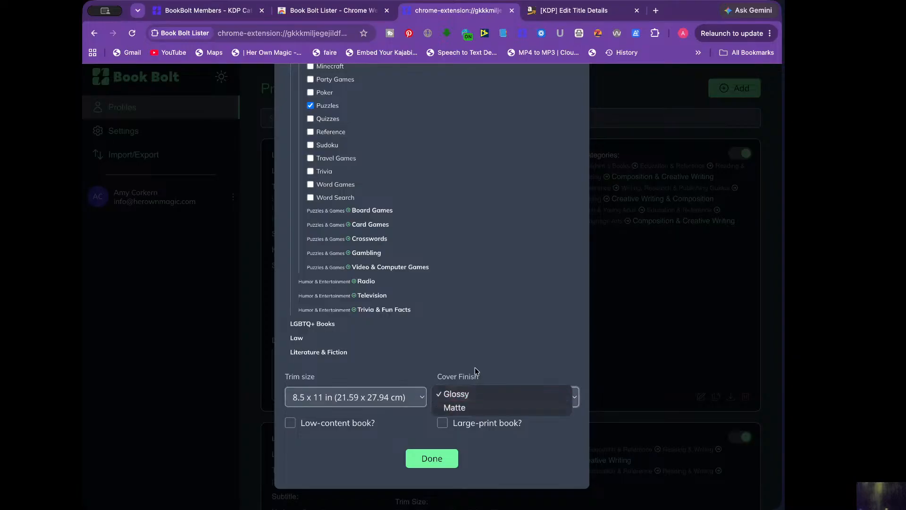
pyautogui.click(475, 337)
pyautogui.click(434, 459)
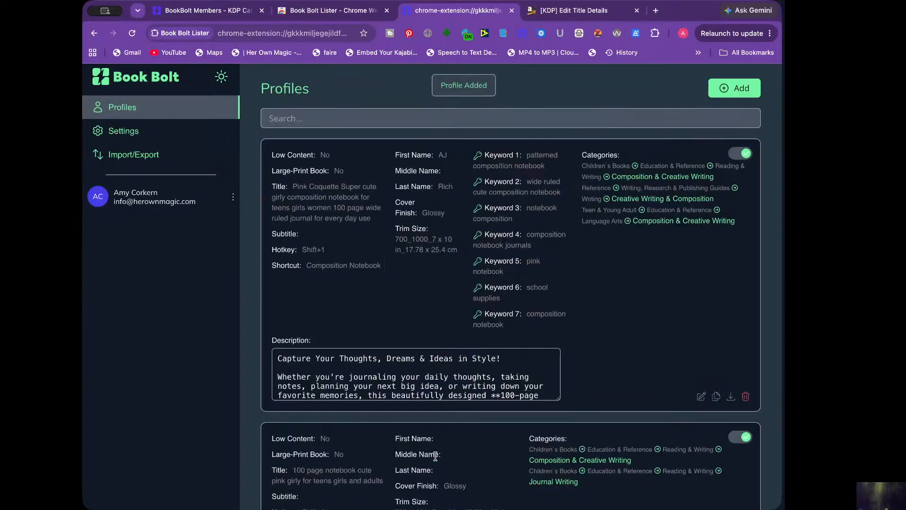
# Review the new Ultimate Maze Book profile in the profiles list and enable it.
pyautogui.scroll(-8, 634, 301)
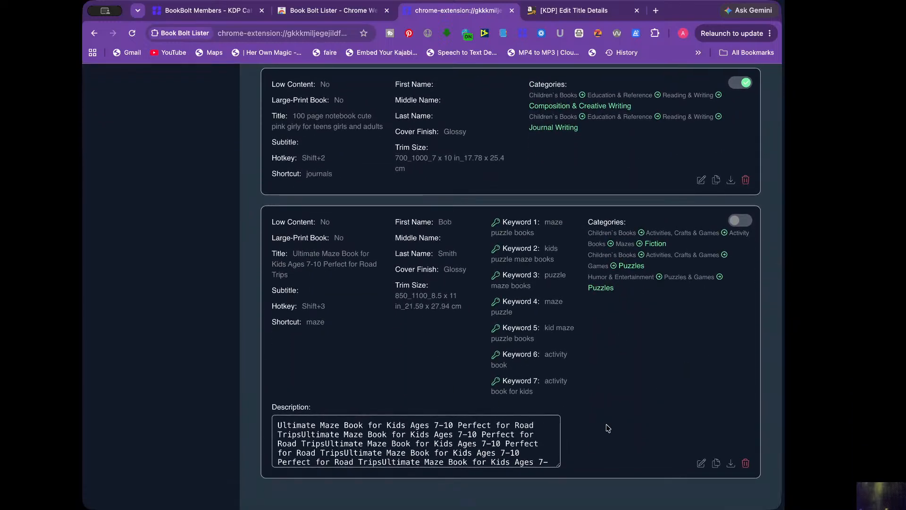
pyautogui.scroll(8, 608, 428)
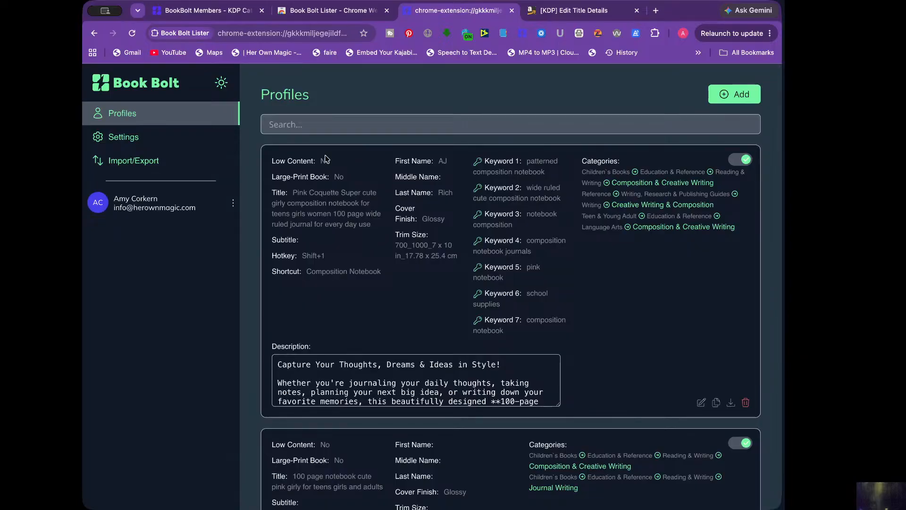
pyautogui.scroll(-8, 429, 189)
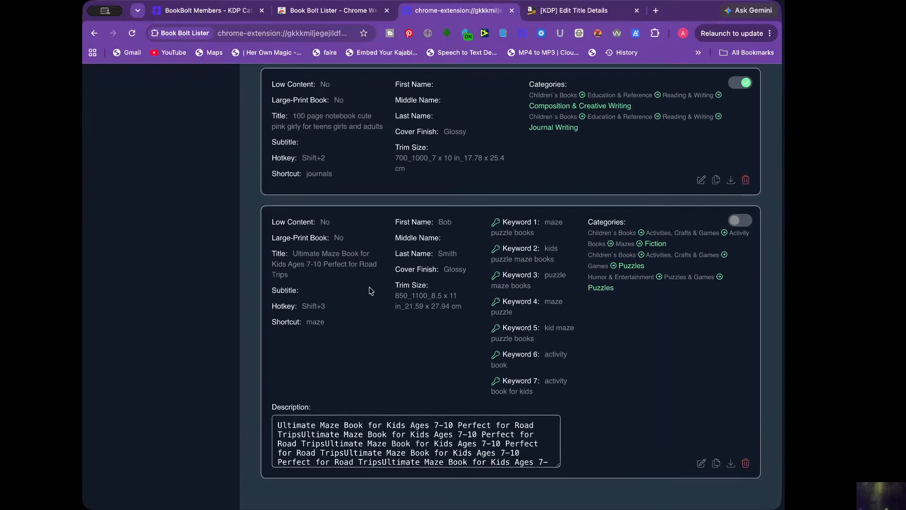
pyautogui.doubleClick(454, 222)
pyautogui.moveTo(458, 260); pyautogui.dragTo(429, 255)
pyautogui.click(743, 222)
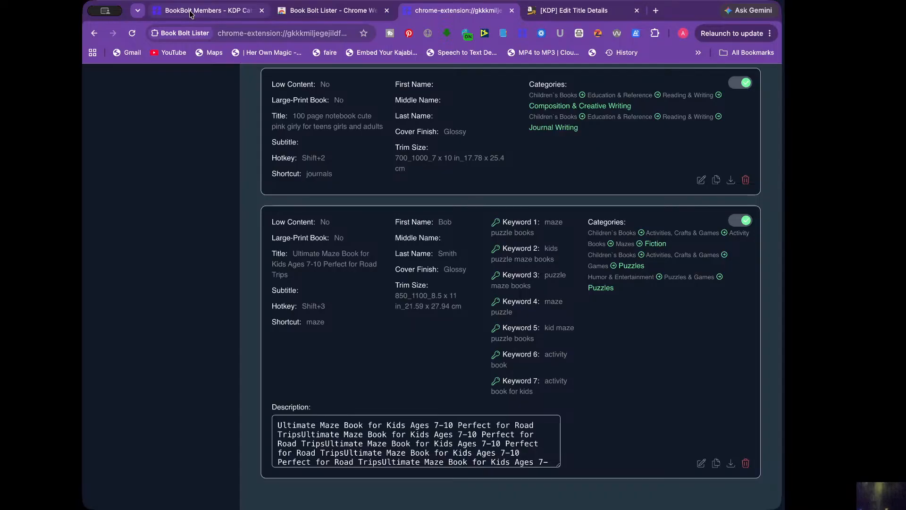
# Switch to the KDP paperback details form, autofill it with the maze profile, and dismiss the Categories dialog.
pyautogui.click(558, 12)
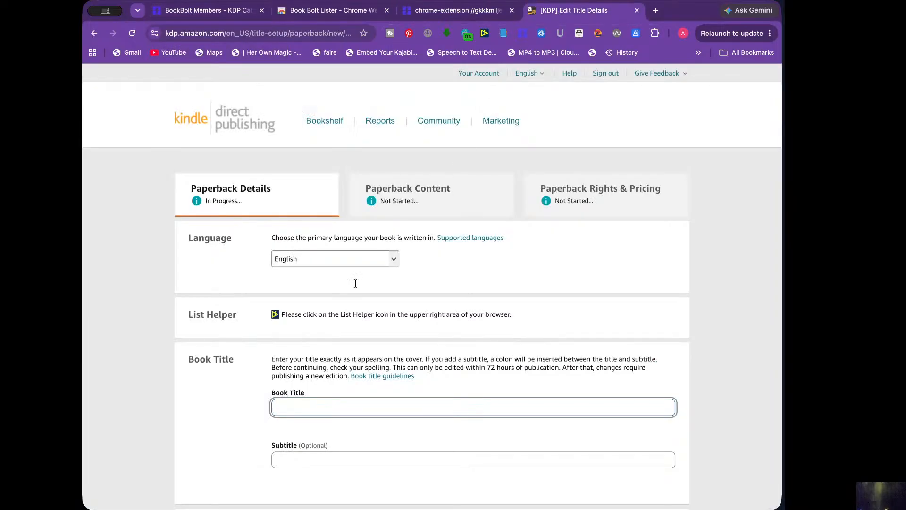
pyautogui.scroll(-2, 282, 407)
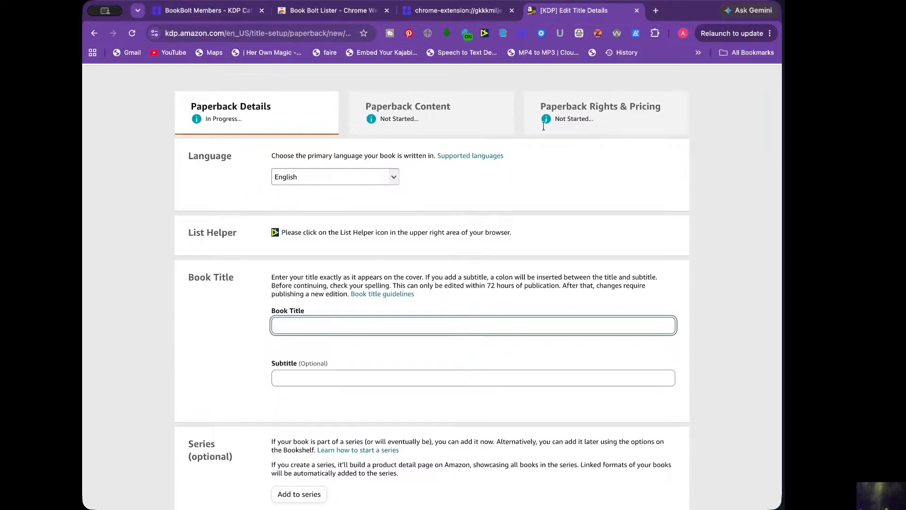
pyautogui.scroll(-3, 490, 283)
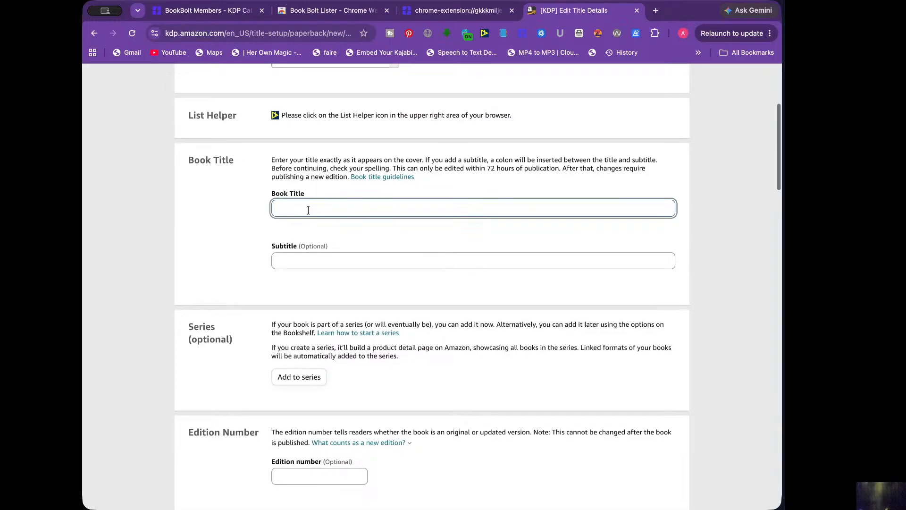
pyautogui.scroll(1, 308, 210)
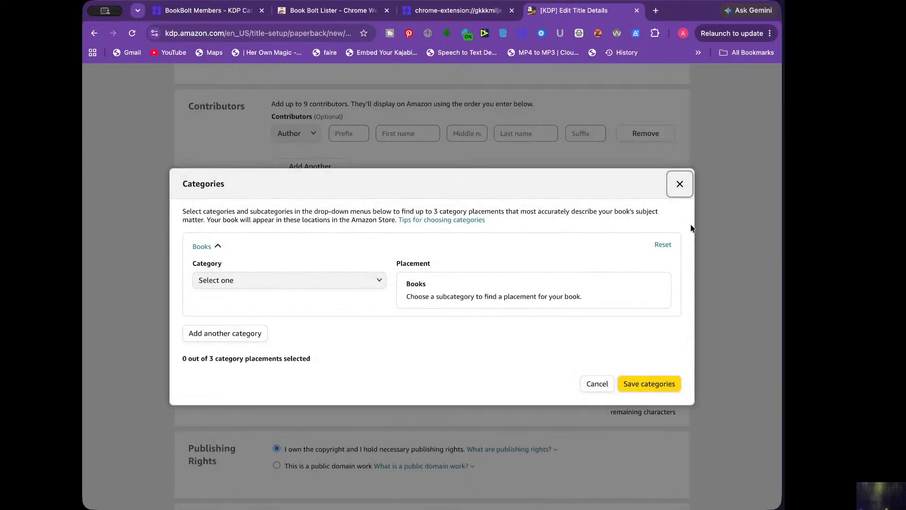
pyautogui.click(680, 184)
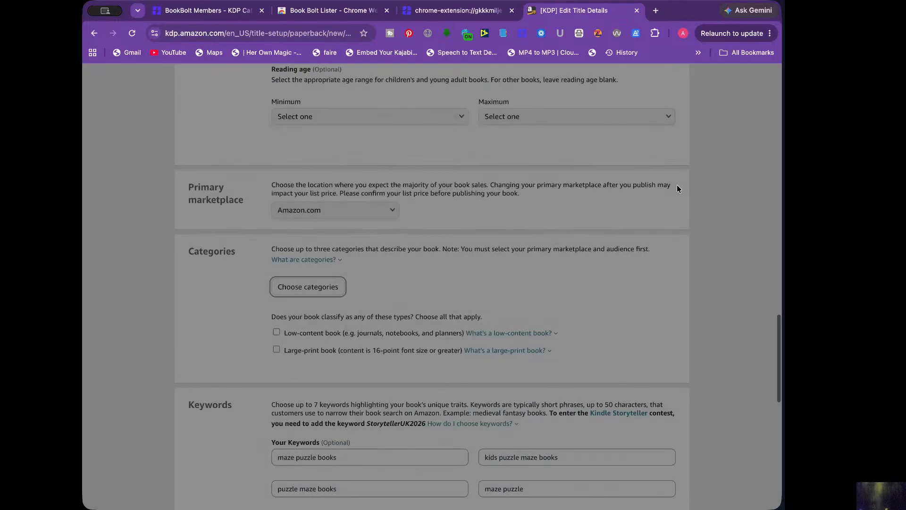
# Examine the autofilled title, author, description, audience, keywords, publication date and release date in the KDP form.
pyautogui.scroll(-5, 357, 246)
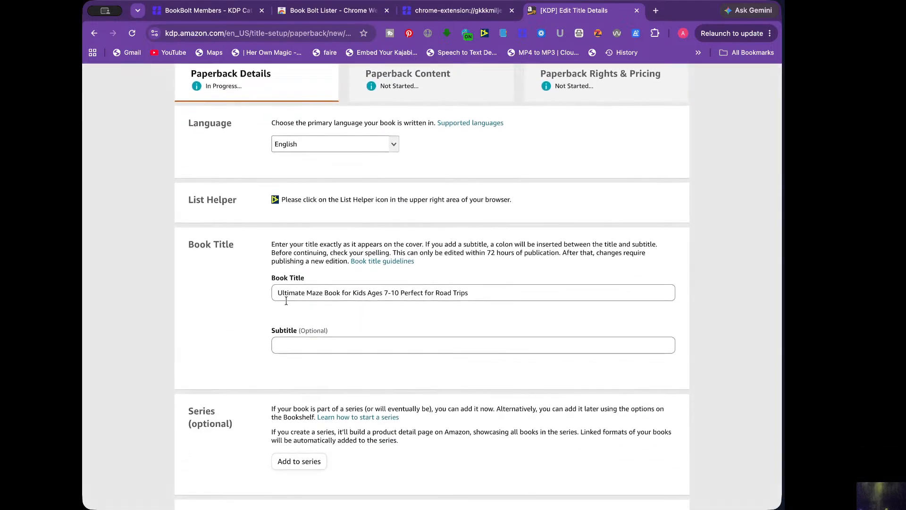
pyautogui.scroll(-10, 425, 303)
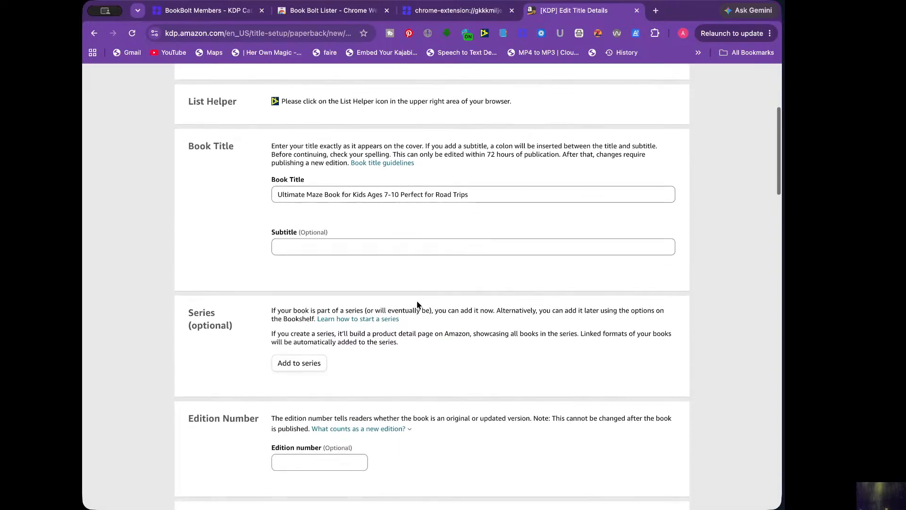
pyautogui.scroll(-3, 417, 301)
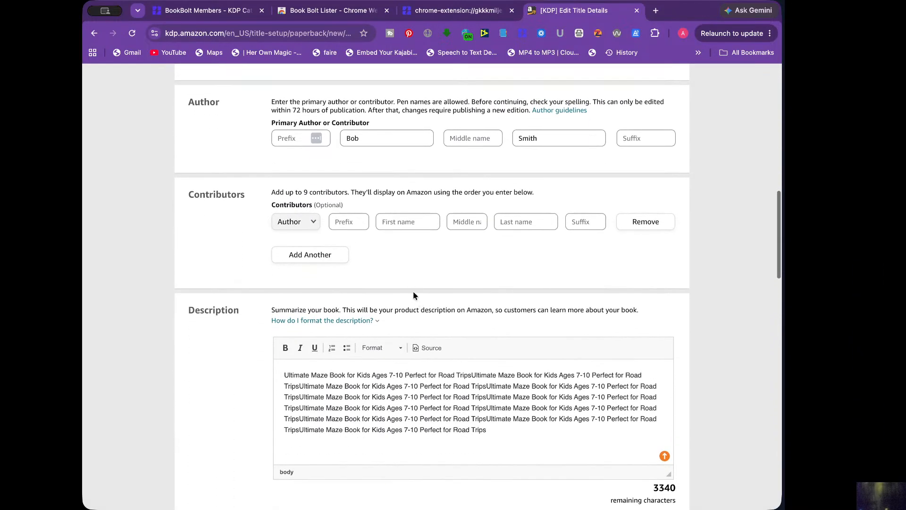
pyautogui.scroll(-10, 462, 276)
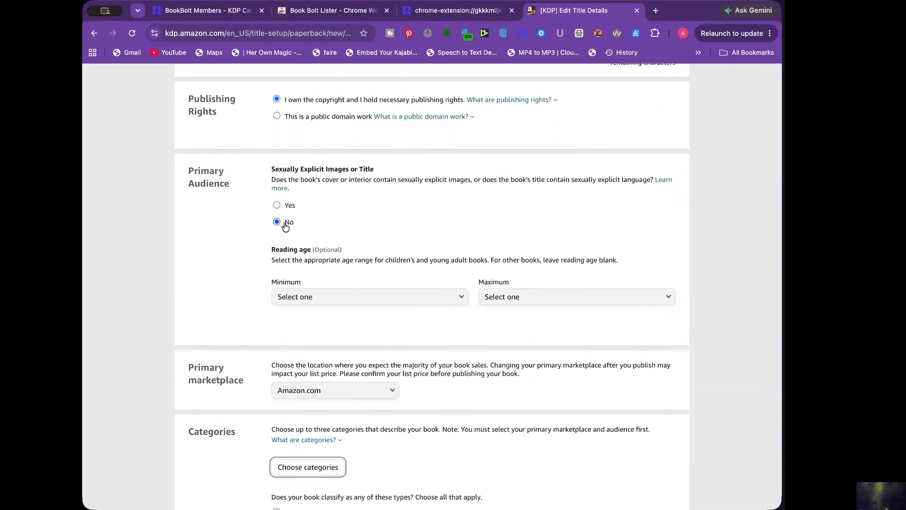
pyautogui.scroll(-7, 313, 258)
pyautogui.scroll(-1, 312, 259)
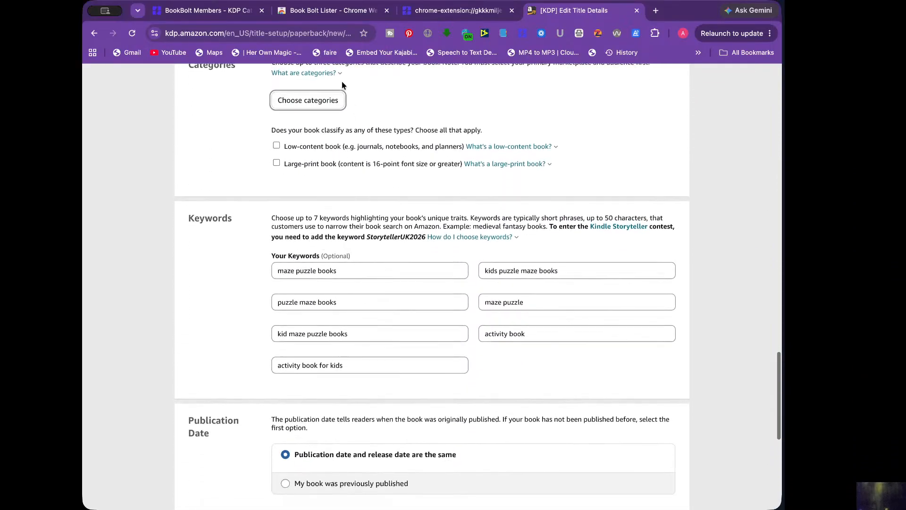
pyautogui.scroll(-1, 344, 197)
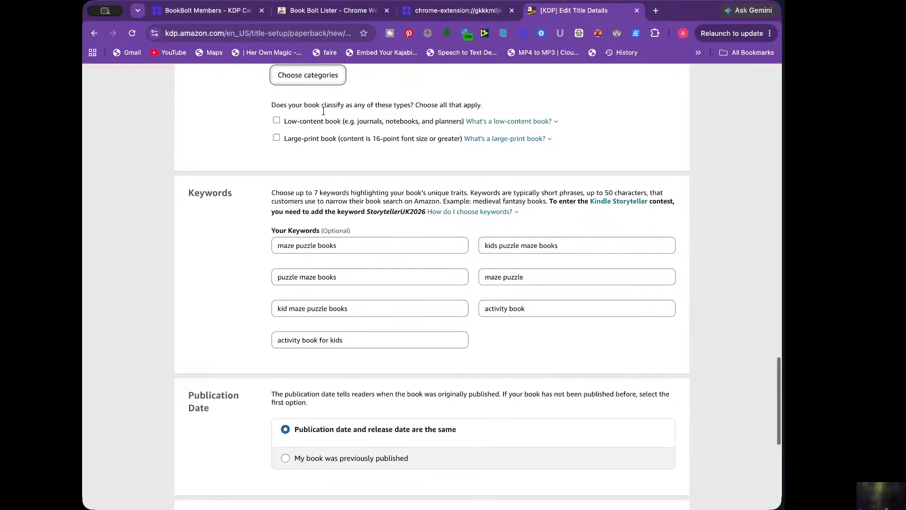
pyautogui.scroll(-1, 346, 202)
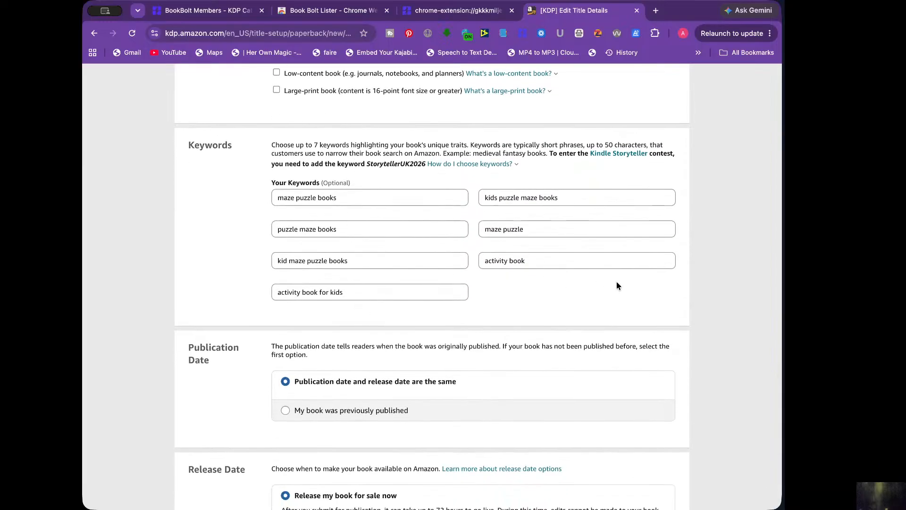
pyautogui.scroll(-5, 604, 285)
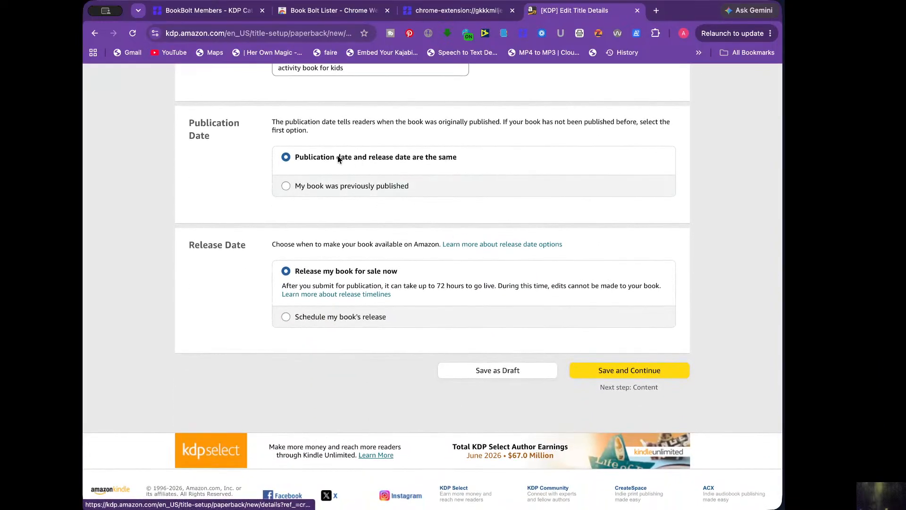
pyautogui.scroll(1, 309, 229)
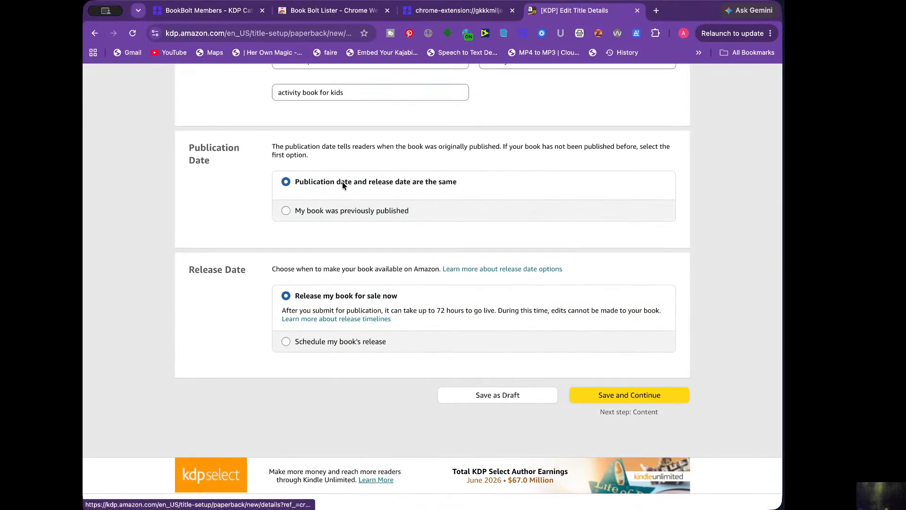
pyautogui.scroll(5, 362, 288)
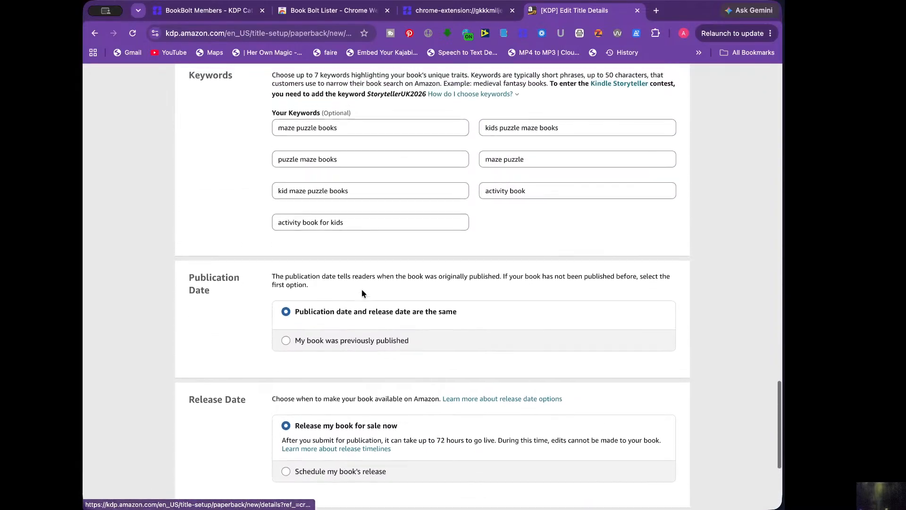
pyautogui.scroll(1, 362, 290)
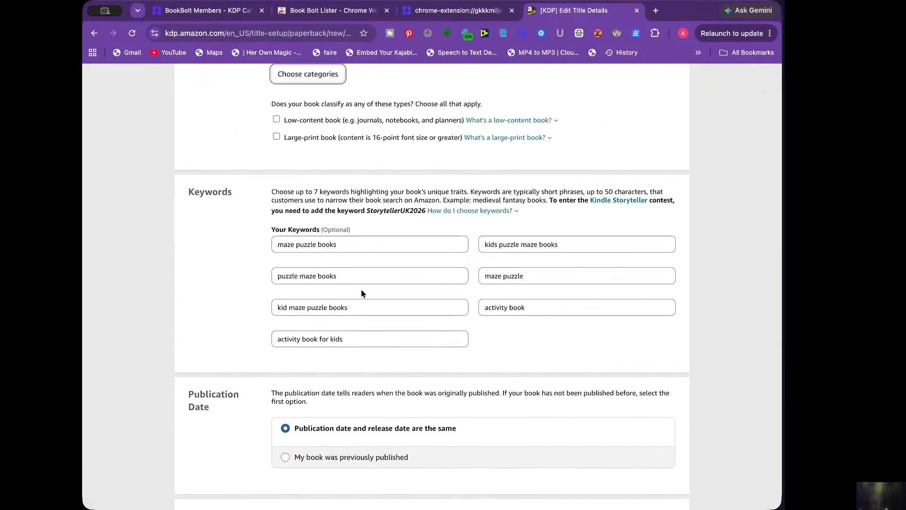
pyautogui.scroll(-1, 362, 289)
pyautogui.scroll(-3, 361, 288)
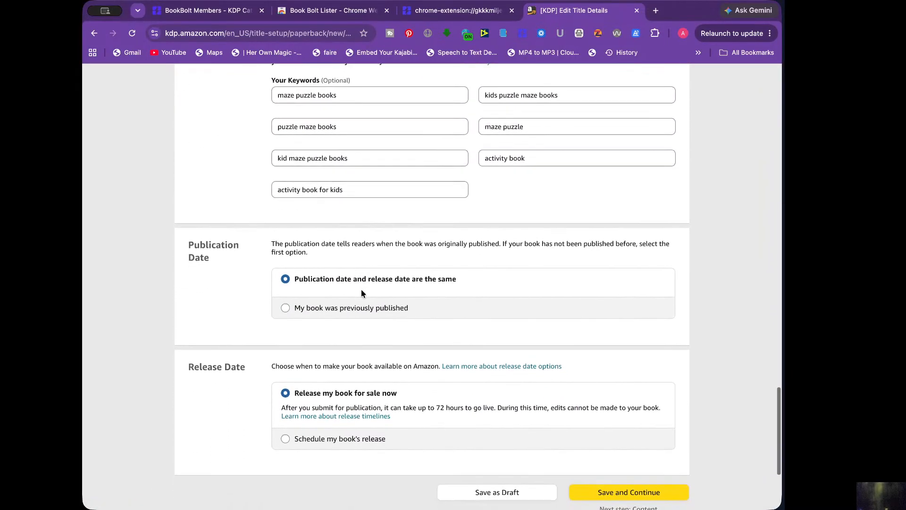
# Switch to the Book Bolt members site and open BookBolt Studio.
pyautogui.click(206, 14)
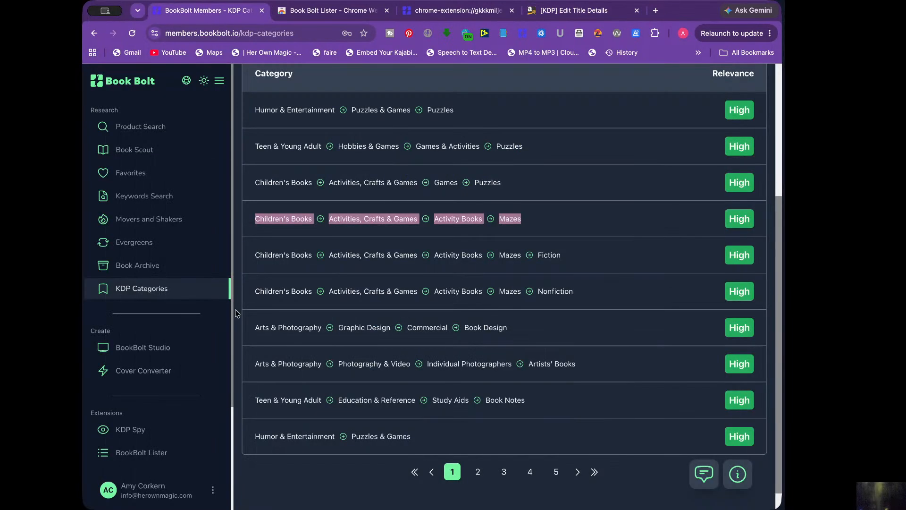
pyautogui.click(133, 350)
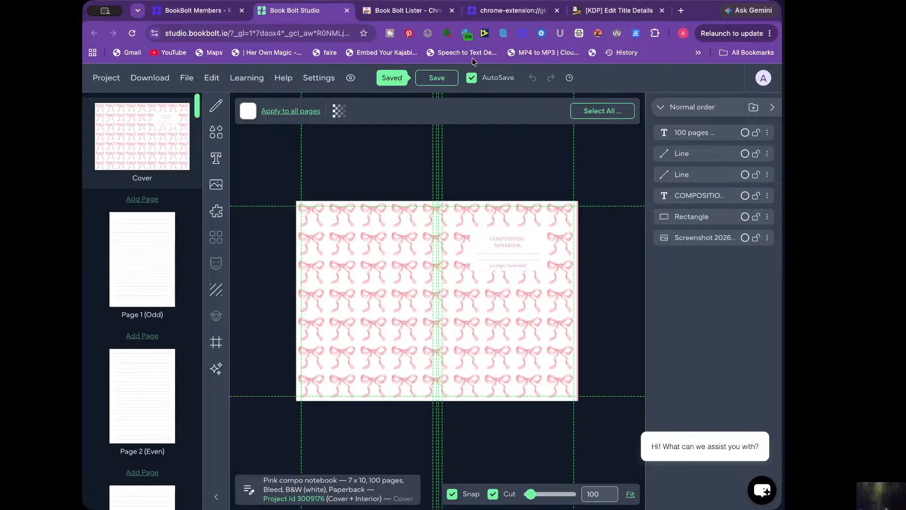
# Return to the Book Bolt Lister profiles and check the hotkey assigned to the journals profile.
pyautogui.click(485, 10)
pyautogui.scroll(3, 520, 236)
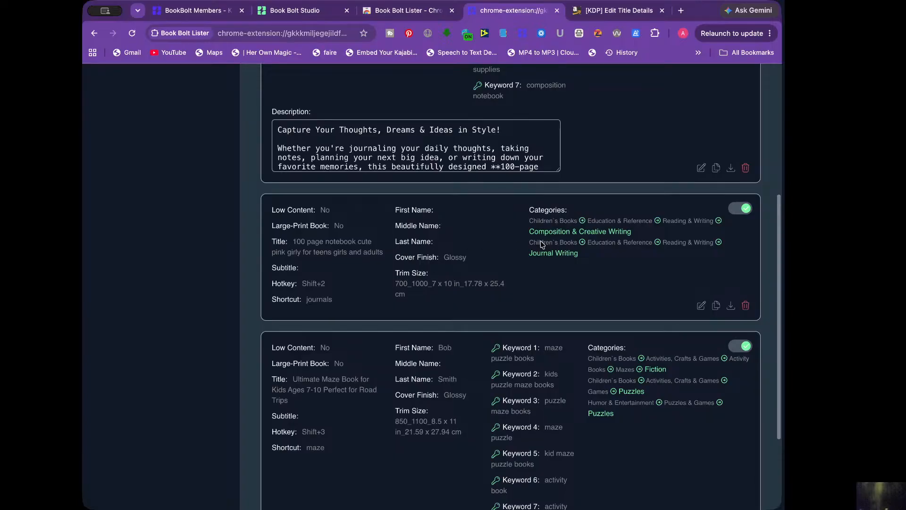
pyautogui.scroll(3, 444, 268)
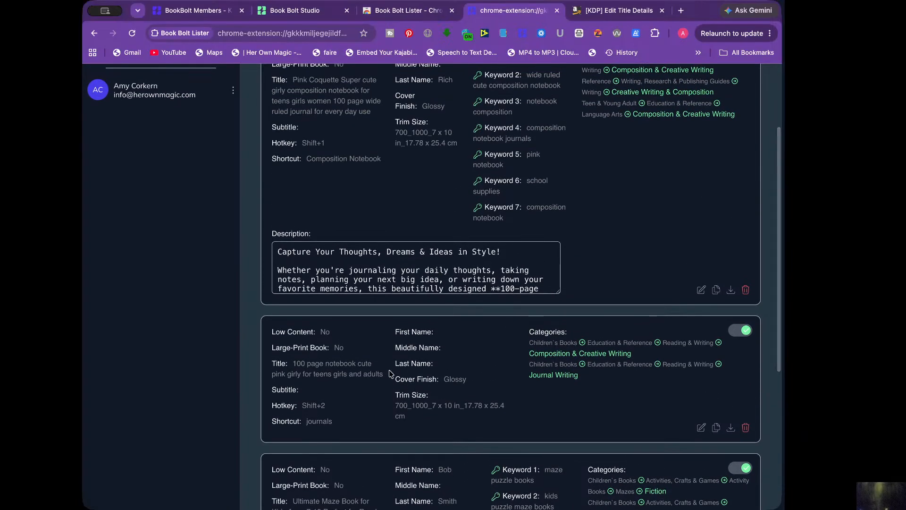
pyautogui.moveTo(336, 410); pyautogui.dragTo(259, 409)
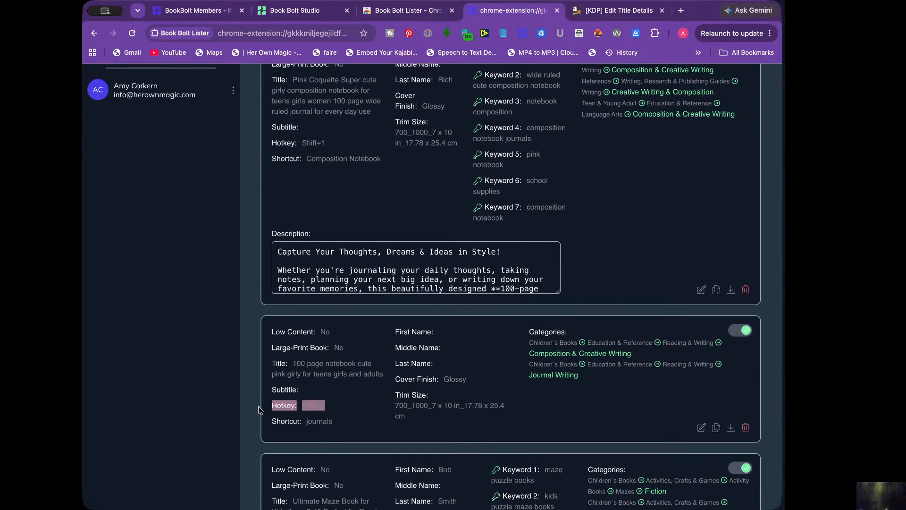
pyautogui.click(338, 413)
# Autofill a fresh KDP paperback details form with the journals profile, dismiss the Categories dialog, and review the keywords section.
pyautogui.click(614, 10)
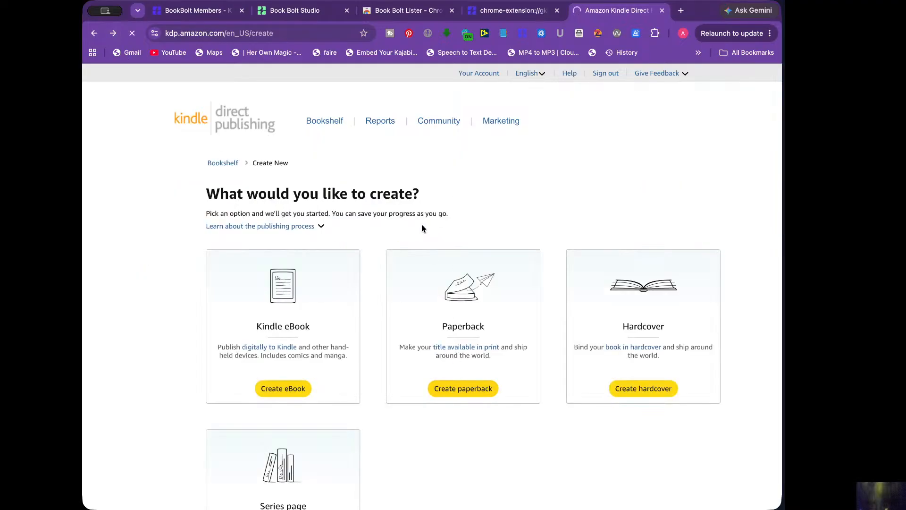
pyautogui.click(290, 404)
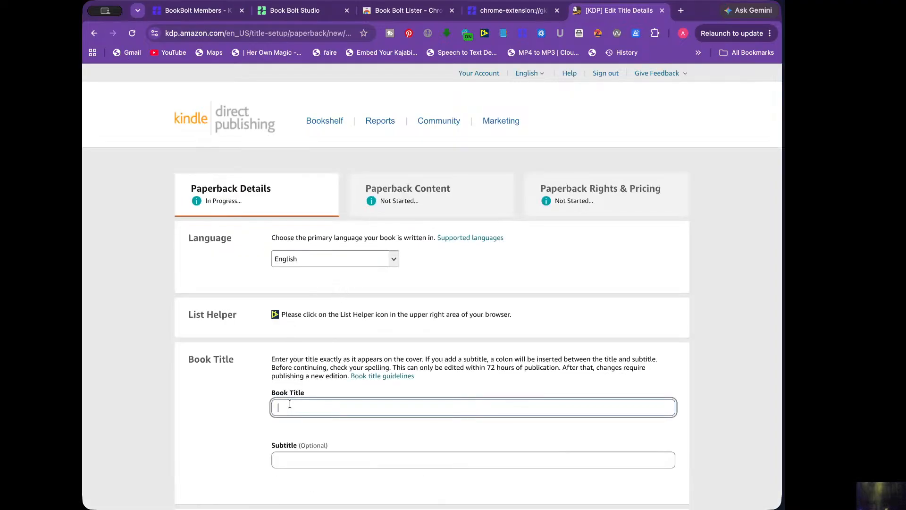
pyautogui.write('100 page notebook cute pink girly for teens girls and adults')
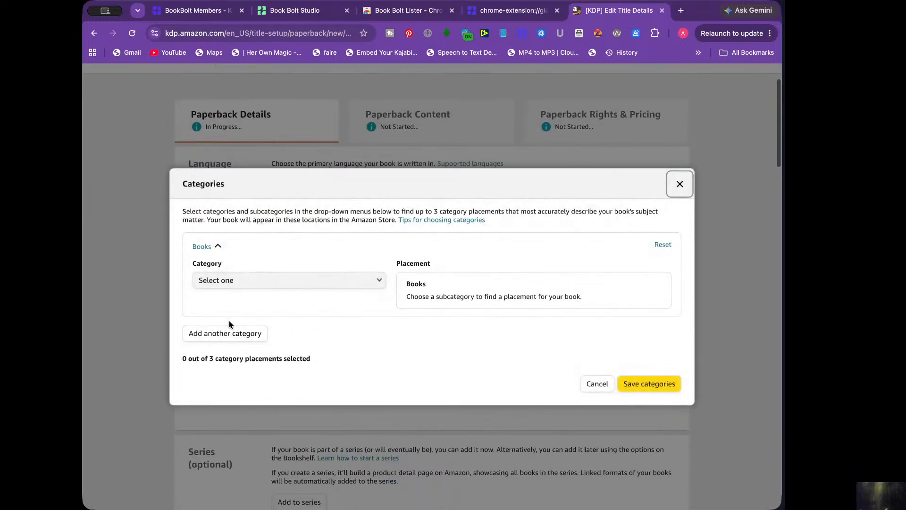
pyautogui.click(680, 184)
pyautogui.scroll(-12, 356, 301)
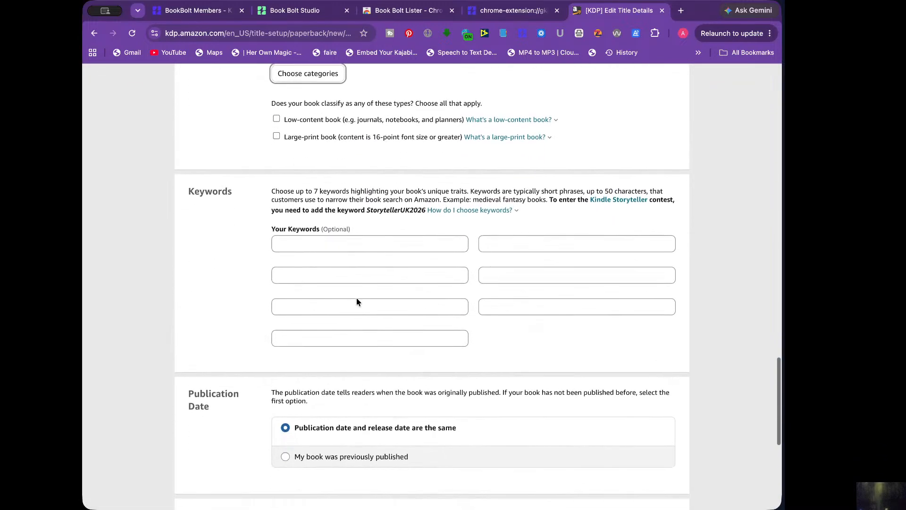
pyautogui.scroll(15, 357, 301)
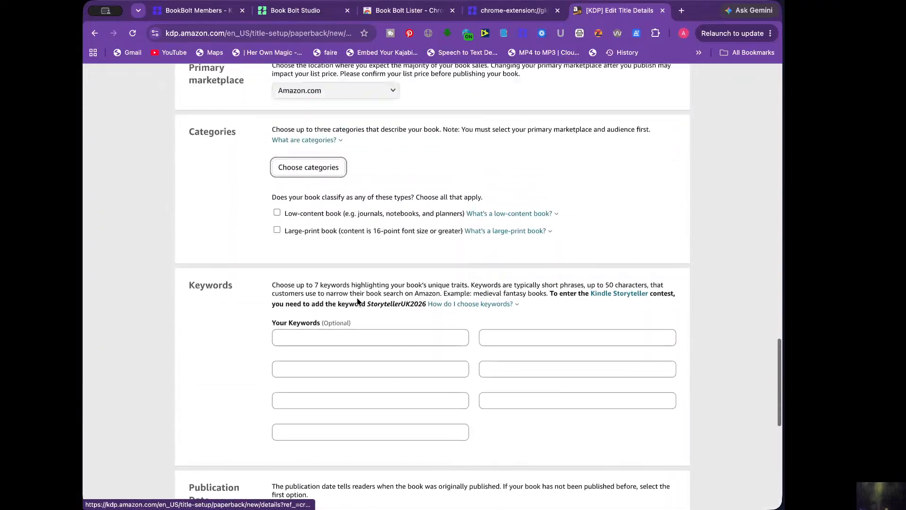
# Switch to Book Bolt Studio and review the cover and lined interior pages of the pink composition notebook project.
pyautogui.scroll(15, 350, 262)
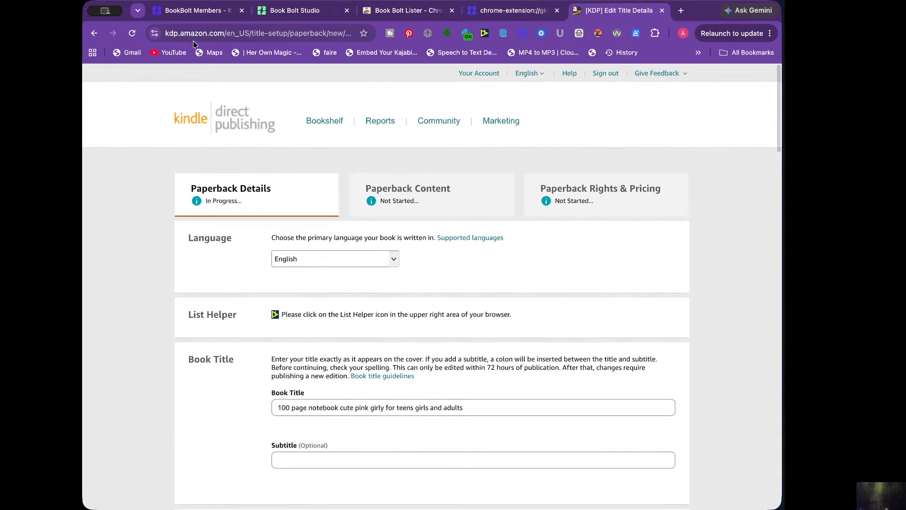
pyautogui.click(196, 14)
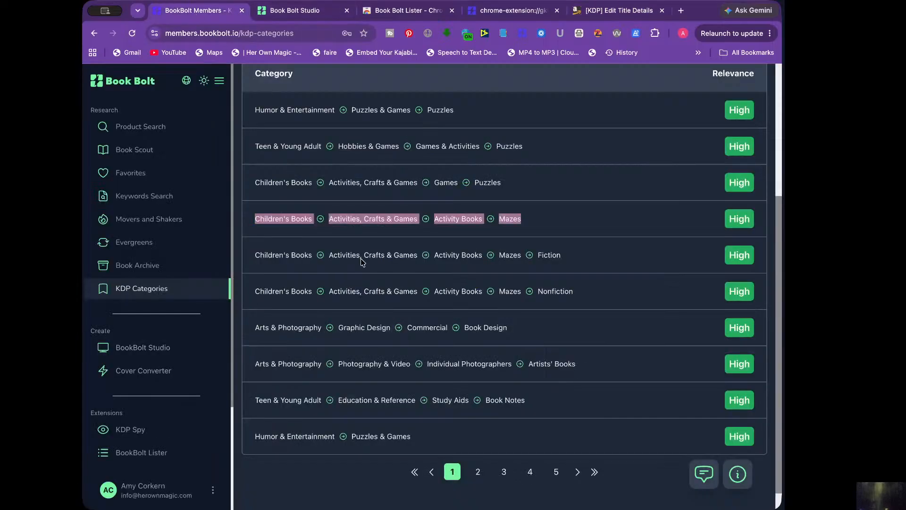
pyautogui.click(298, 10)
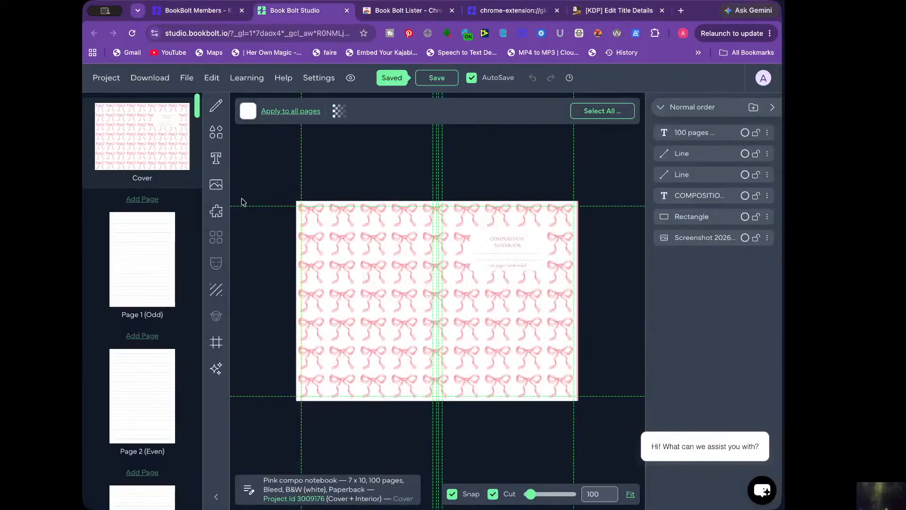
pyautogui.click(363, 257)
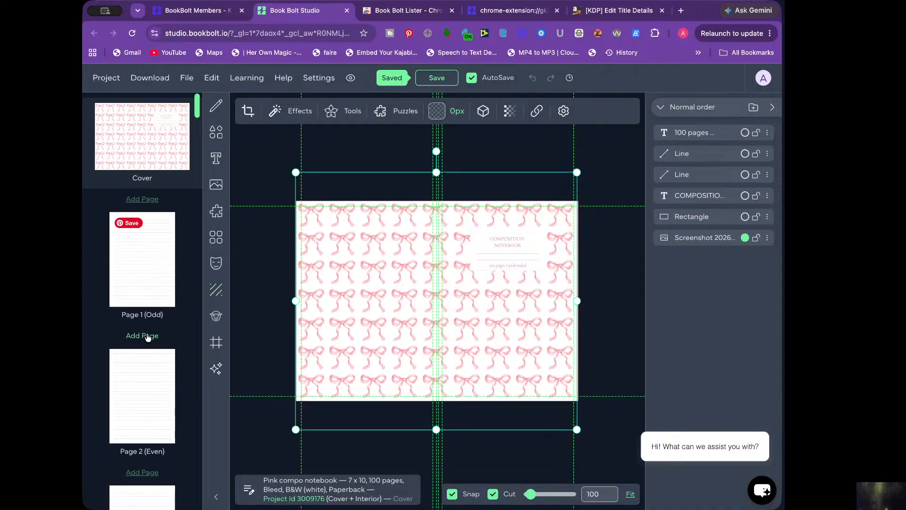
pyautogui.click(155, 288)
pyautogui.click(146, 370)
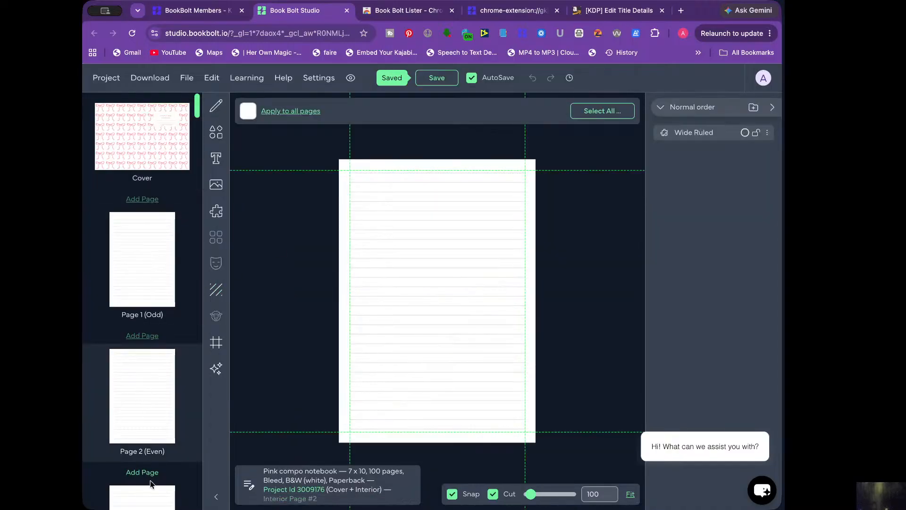
pyautogui.click(137, 132)
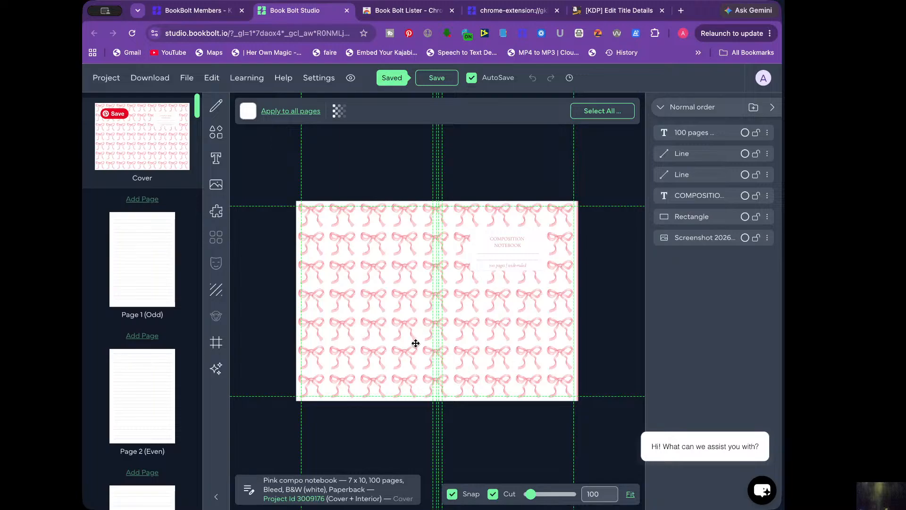
# Check the KDP title details form, and return to the bow-patterned notebook cover in Book Bolt Studio.
pyautogui.click(613, 13)
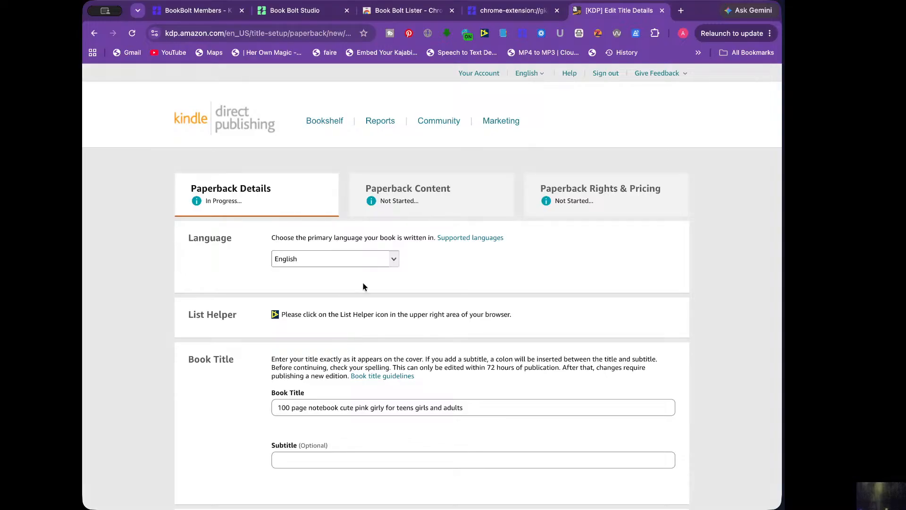
pyautogui.click(319, 17)
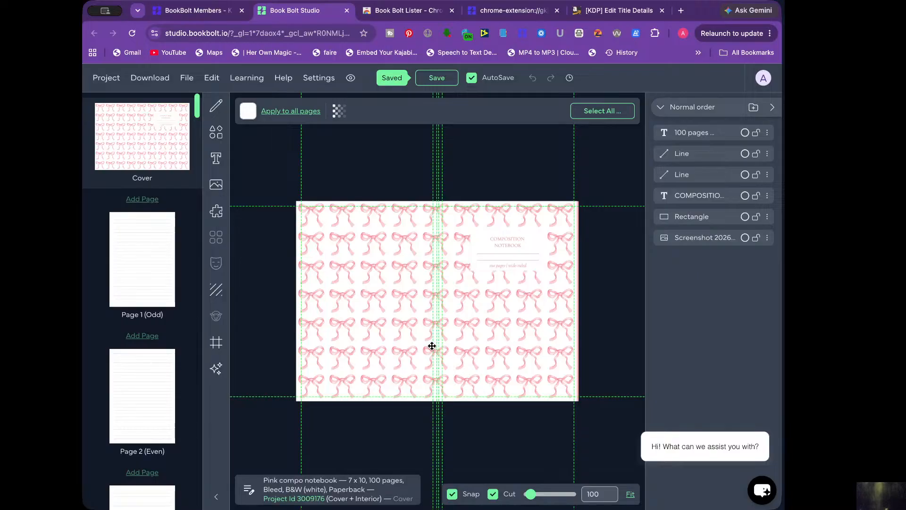
pyautogui.scroll(-1, 432, 346)
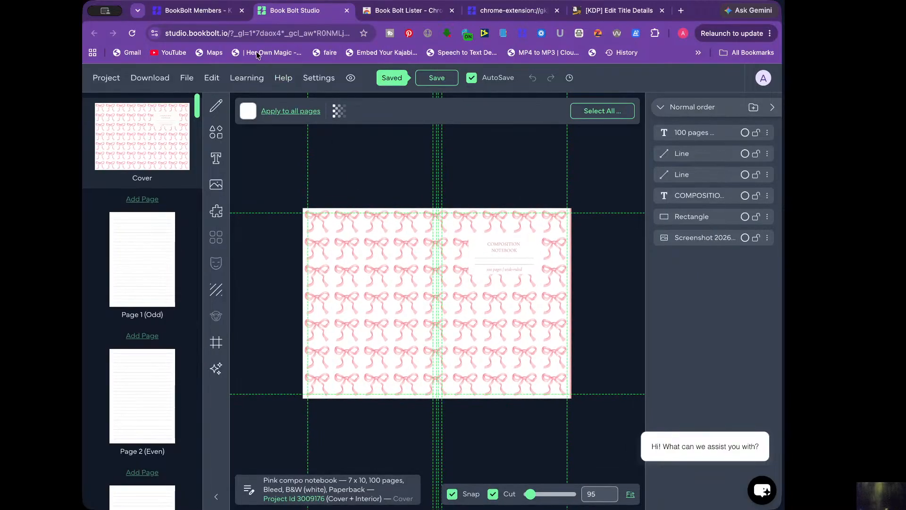
# Switch to the Book Bolt members site and run a product search for "composition notebook".
pyautogui.click(206, 12)
pyautogui.scroll(5, 336, 203)
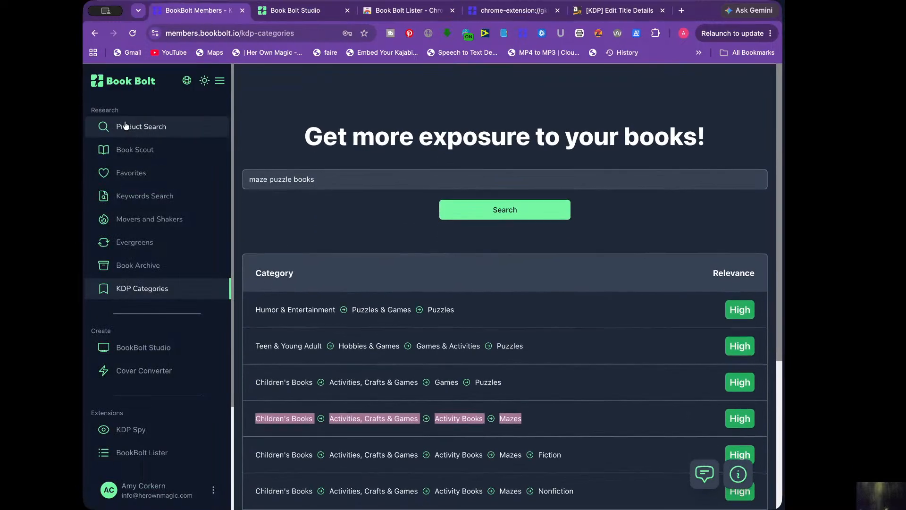
pyautogui.click(118, 125)
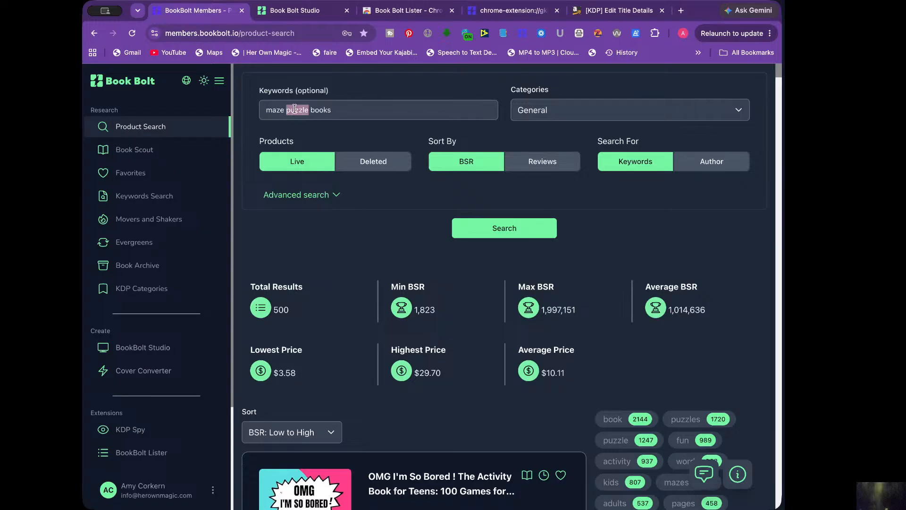
pyautogui.tripleClick(296, 110)
pyautogui.write('compos')
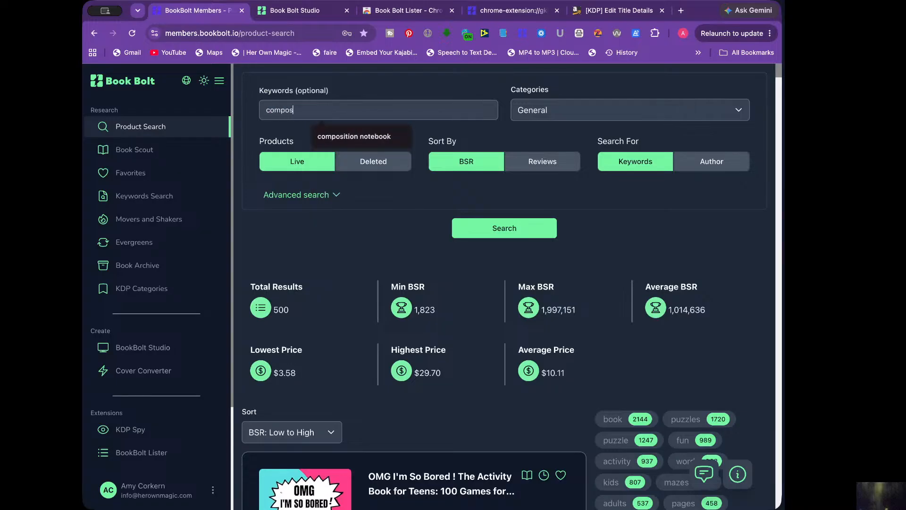
pyautogui.write('ition ')
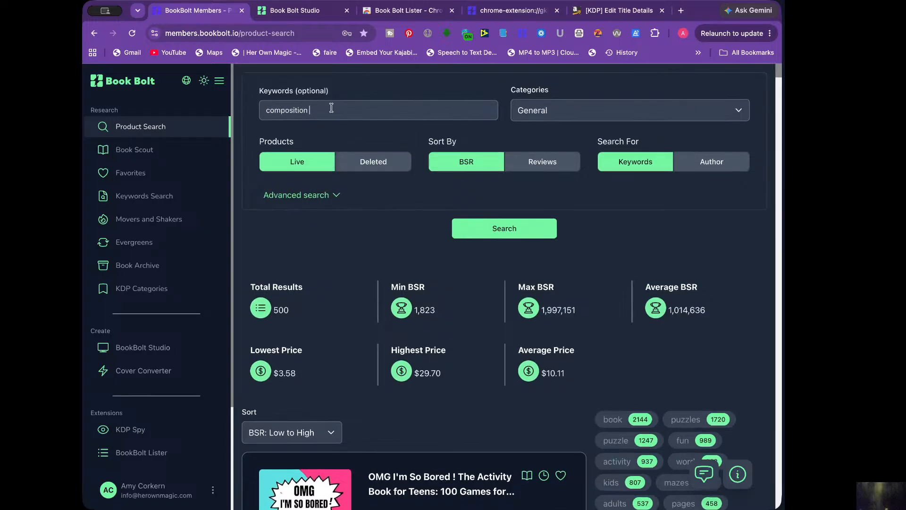
pyautogui.write('notebook')
pyautogui.press('Return')
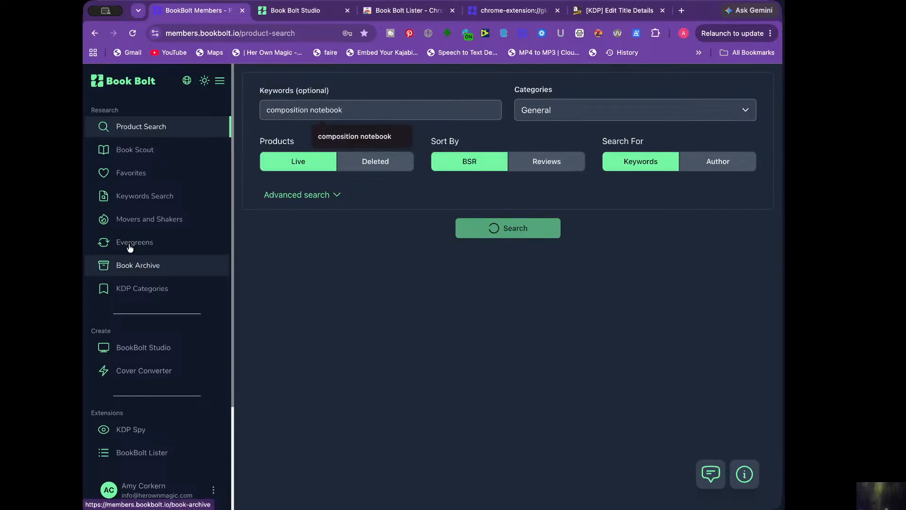
# Examine the Pink Coquette Composition Notebook result, checking its moving sales, publication date and author.
pyautogui.scroll(-6, 356, 268)
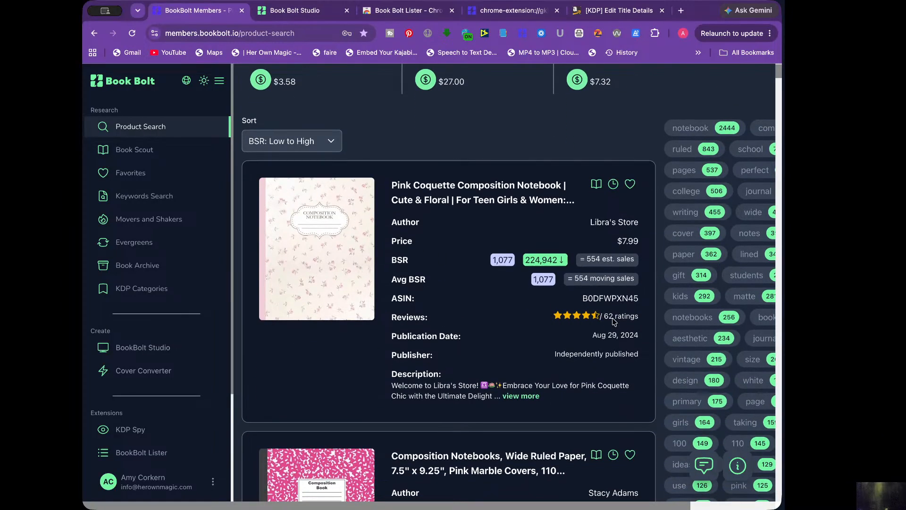
pyautogui.moveTo(572, 278); pyautogui.dragTo(641, 276)
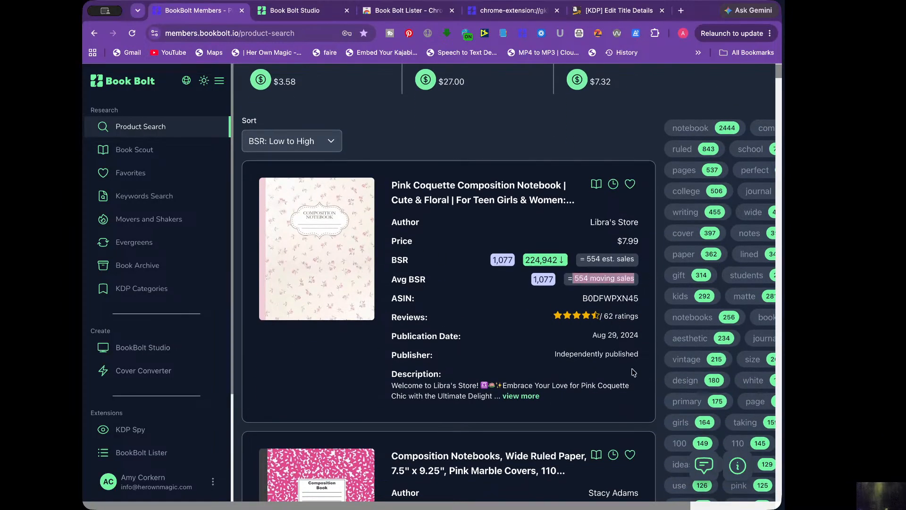
pyautogui.moveTo(641, 332); pyautogui.dragTo(590, 336)
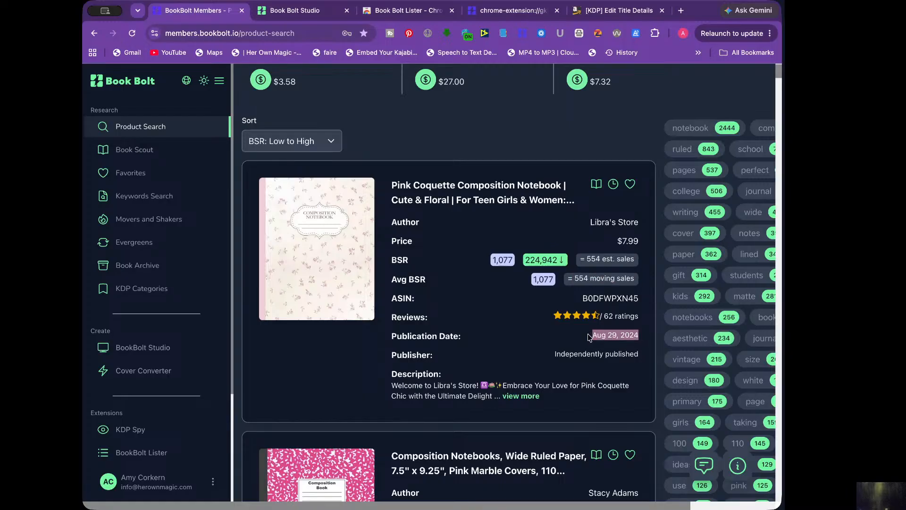
pyautogui.scroll(-2, 471, 325)
pyautogui.scroll(-2, 471, 325)
pyautogui.scroll(2, 470, 325)
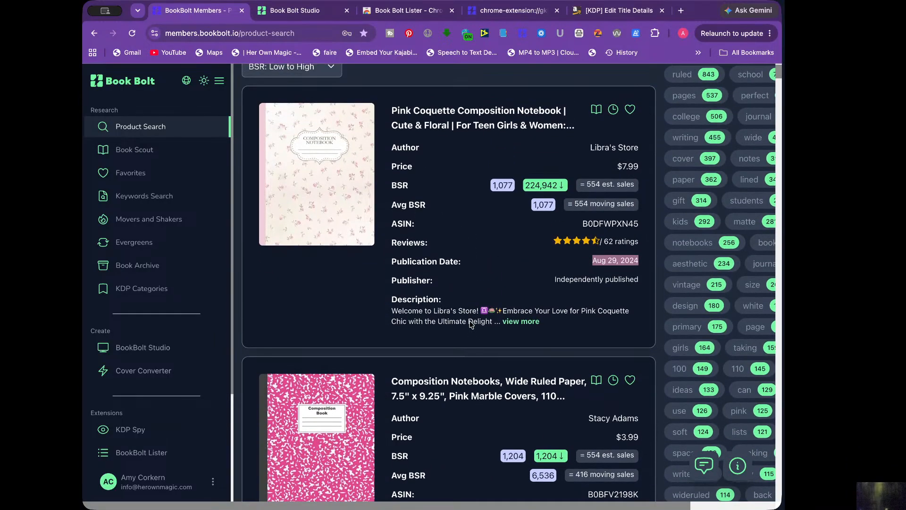
pyautogui.click(588, 149)
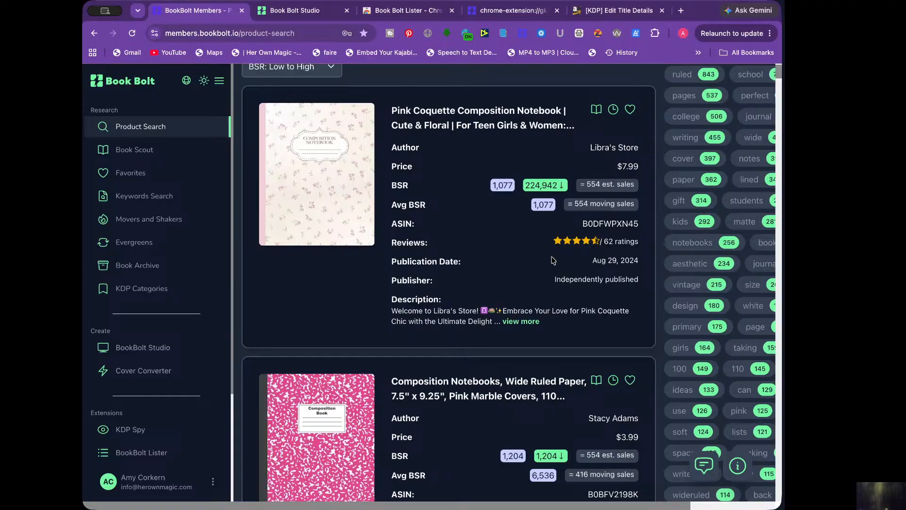
# Compare the pink marble and Blue Coquette notebook results, checking the Blue Coquette listing's title and author.
pyautogui.scroll(-3, 551, 261)
pyautogui.scroll(-3, 551, 265)
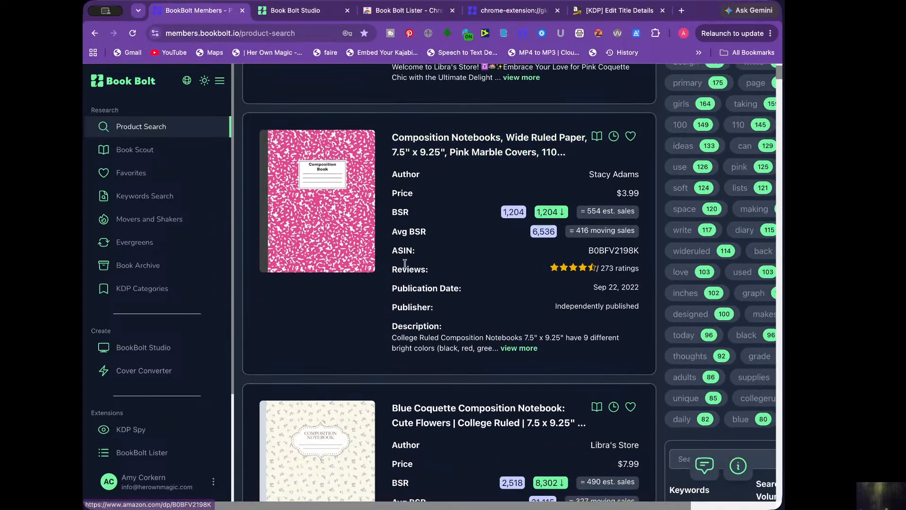
pyautogui.scroll(-5, 354, 222)
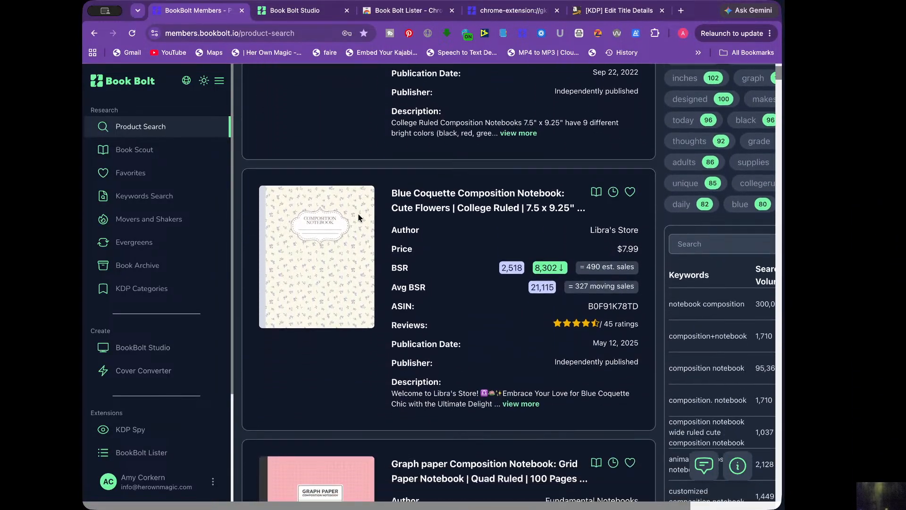
pyautogui.scroll(2, 346, 230)
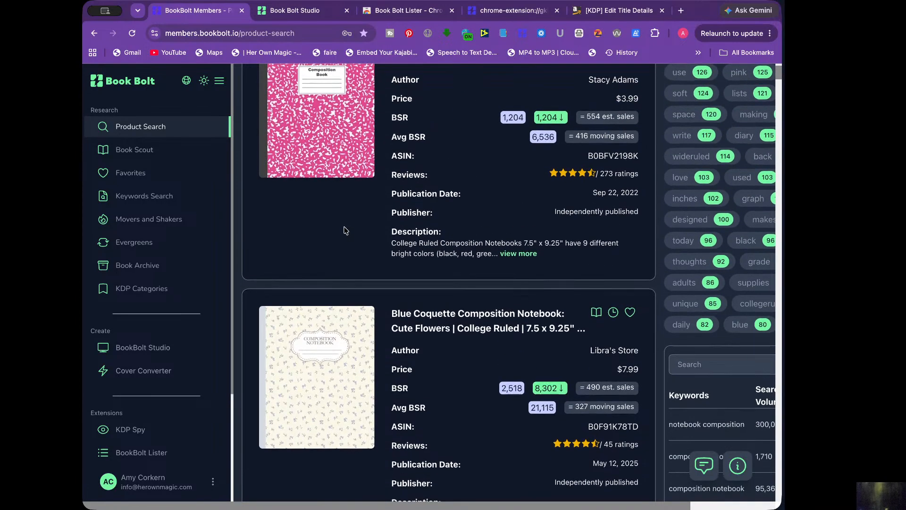
pyautogui.scroll(-2, 344, 228)
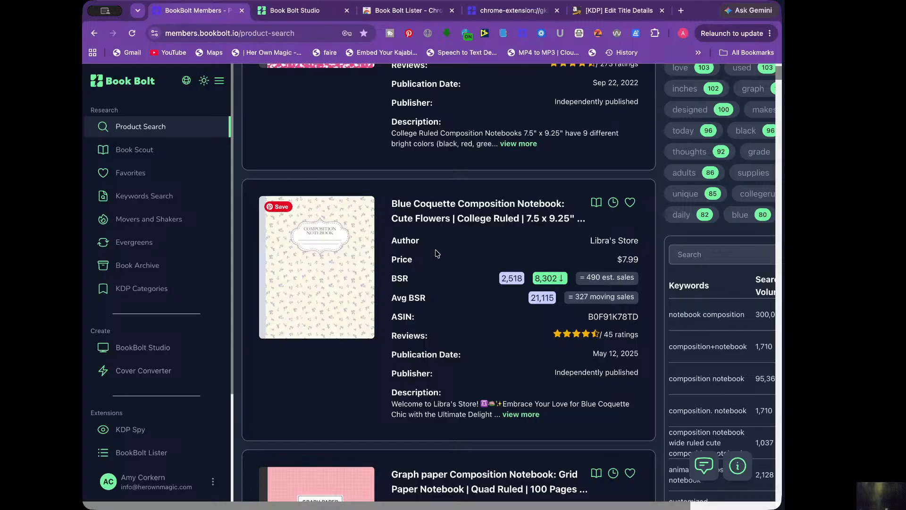
pyautogui.moveTo(391, 205); pyautogui.dragTo(516, 204)
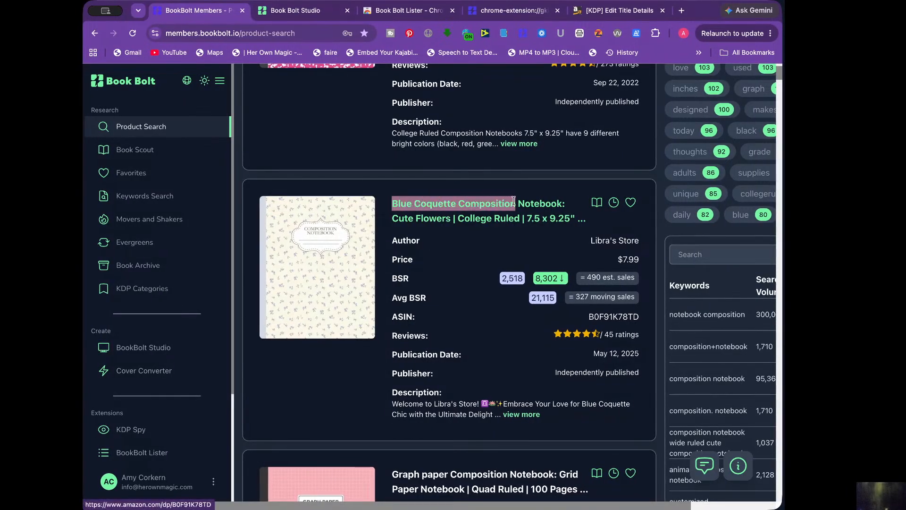
pyautogui.moveTo(578, 241); pyautogui.dragTo(652, 239)
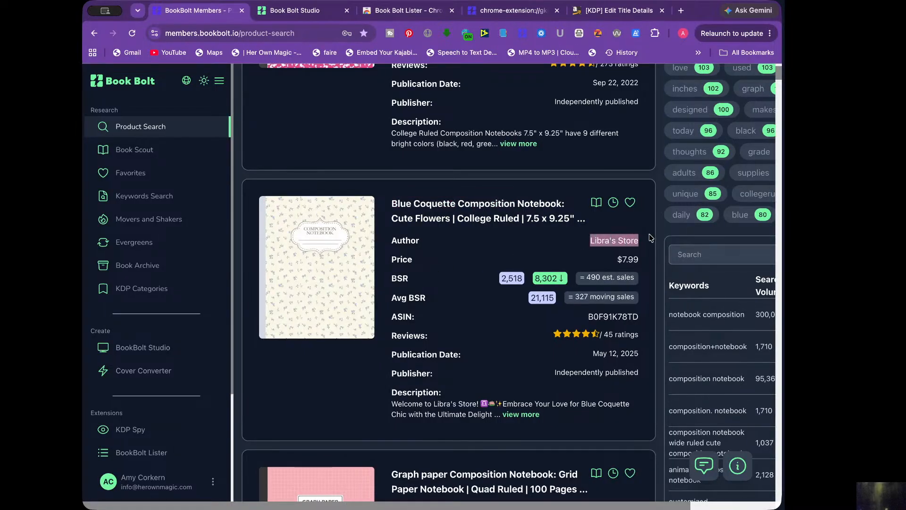
pyautogui.scroll(-3, 445, 349)
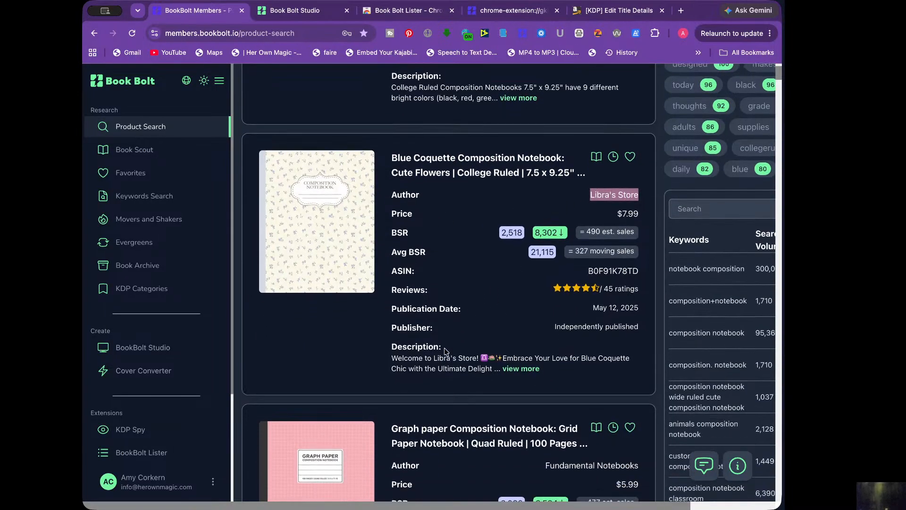
# Browse further composition notebook results, checking the strawberry notebook's price and the Cute Blue Bow notebook's author, sales and publication date.
pyautogui.scroll(-5, 445, 351)
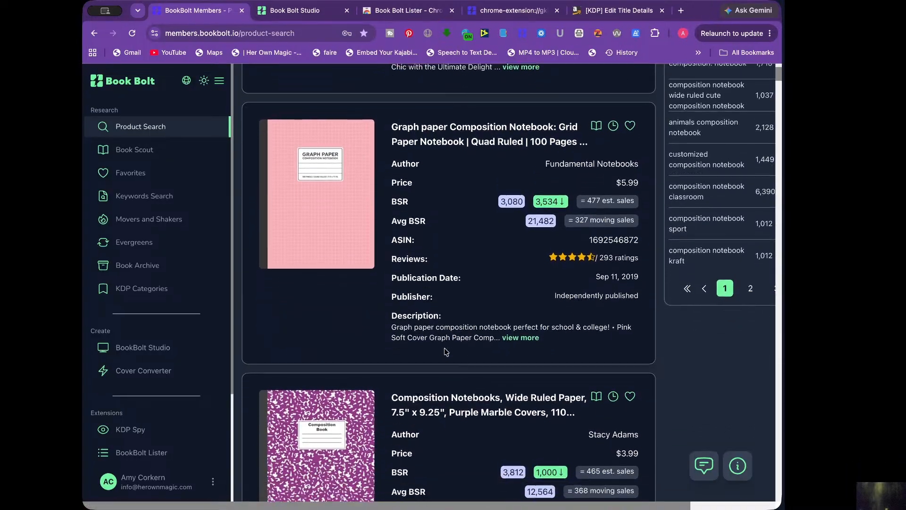
pyautogui.scroll(-9, 446, 352)
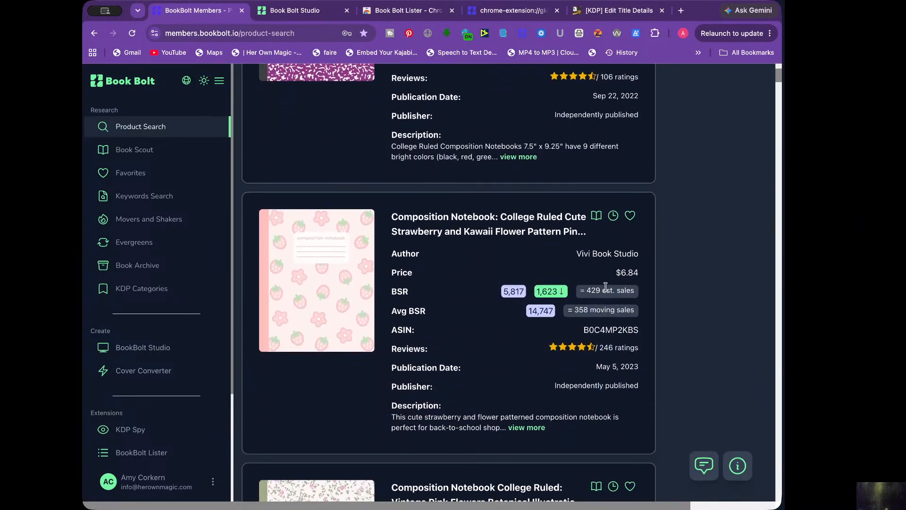
pyautogui.moveTo(615, 273); pyautogui.dragTo(641, 277)
pyautogui.scroll(-6, 519, 375)
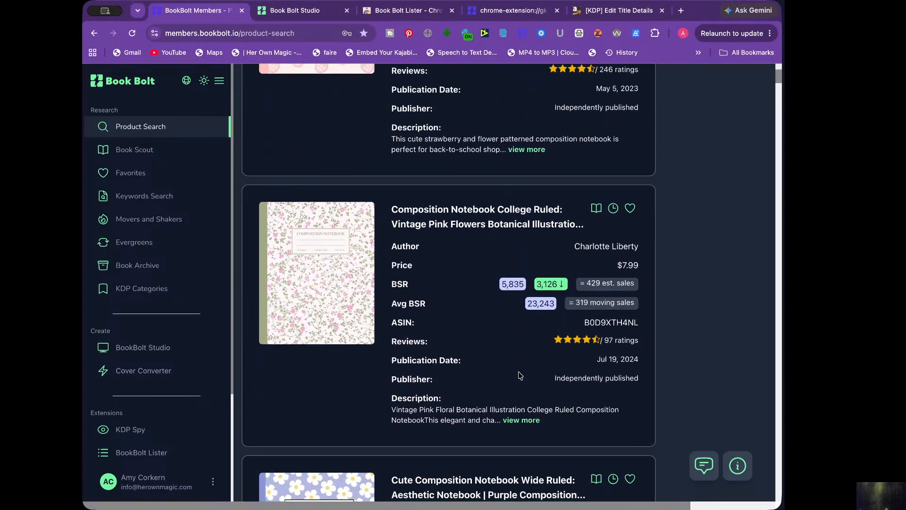
pyautogui.scroll(-12, 520, 375)
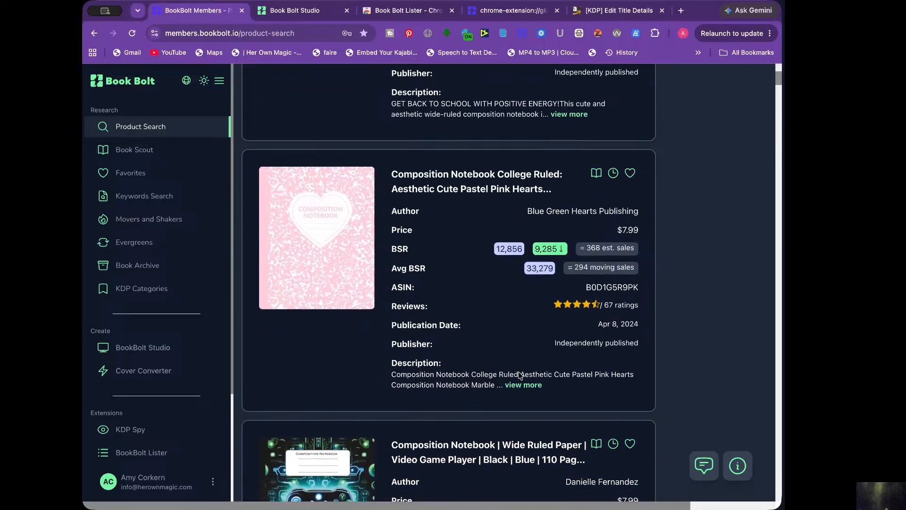
pyautogui.scroll(-12, 520, 375)
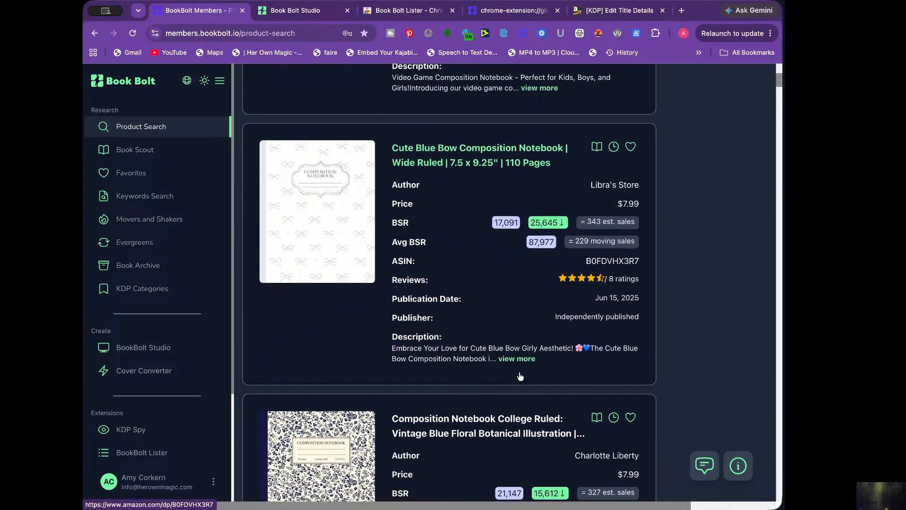
pyautogui.moveTo(575, 178); pyautogui.dragTo(648, 184)
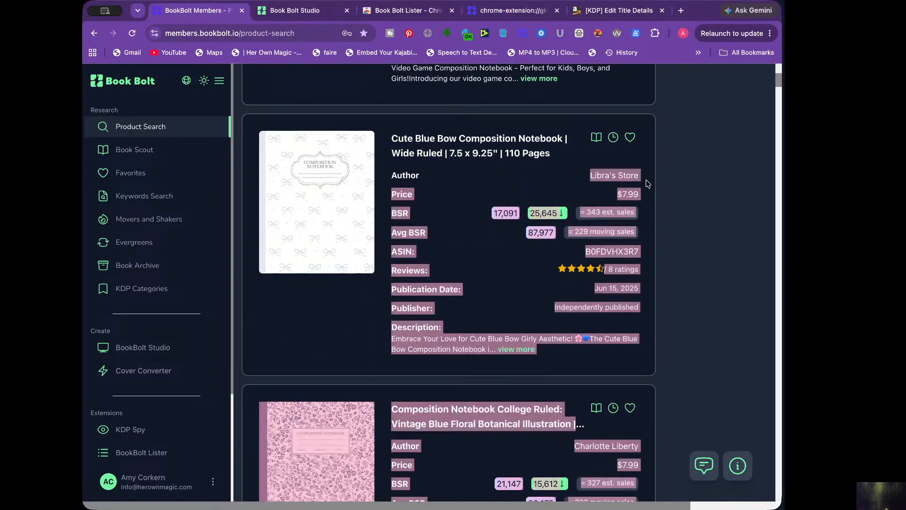
pyautogui.click(480, 289)
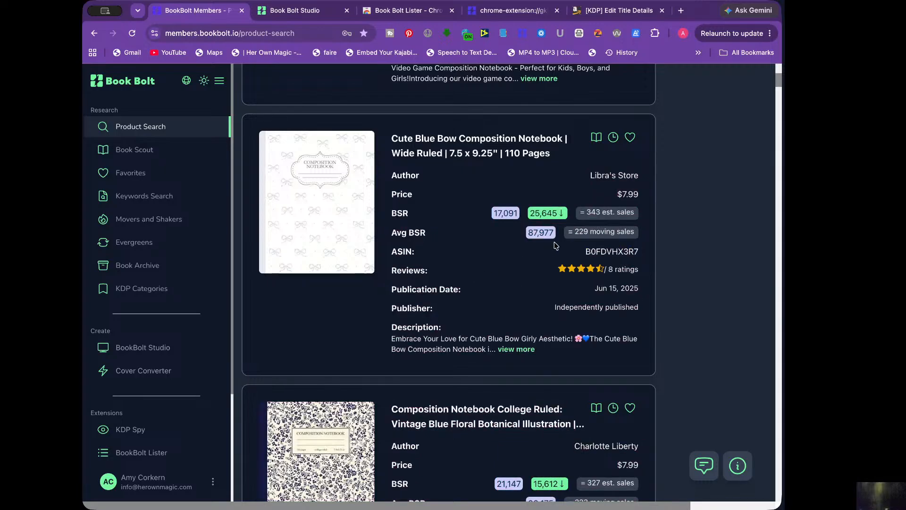
pyautogui.scroll(-3, 507, 274)
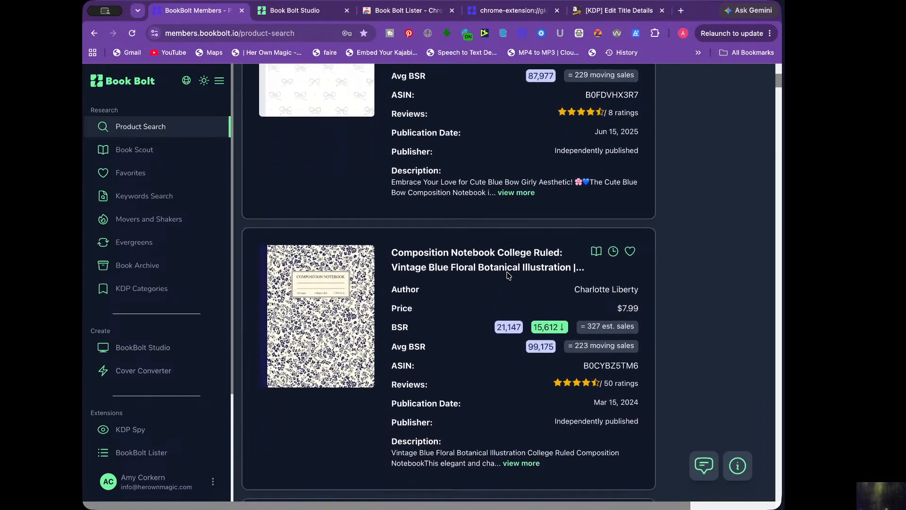
pyautogui.scroll(-5, 508, 275)
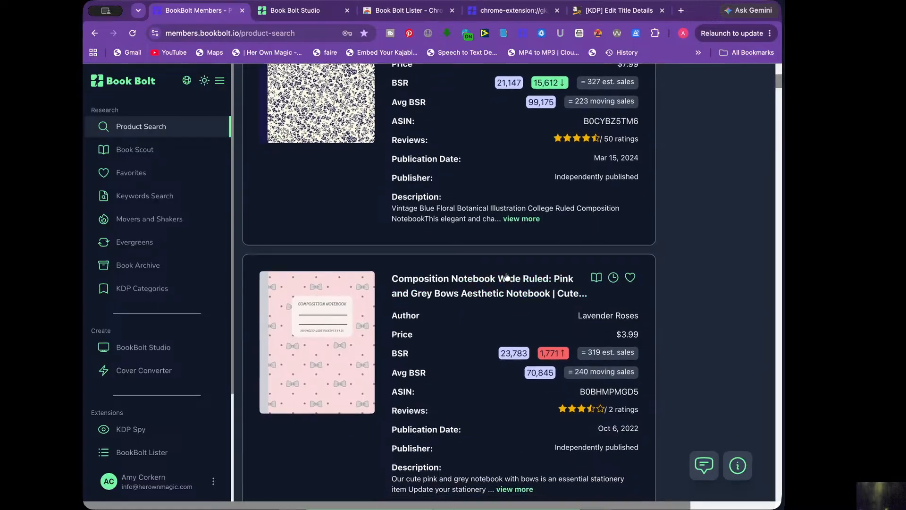
# Browse the pink and grey bows and Cherry Coquette notebook results and return to the search form.
pyautogui.scroll(-6, 506, 276)
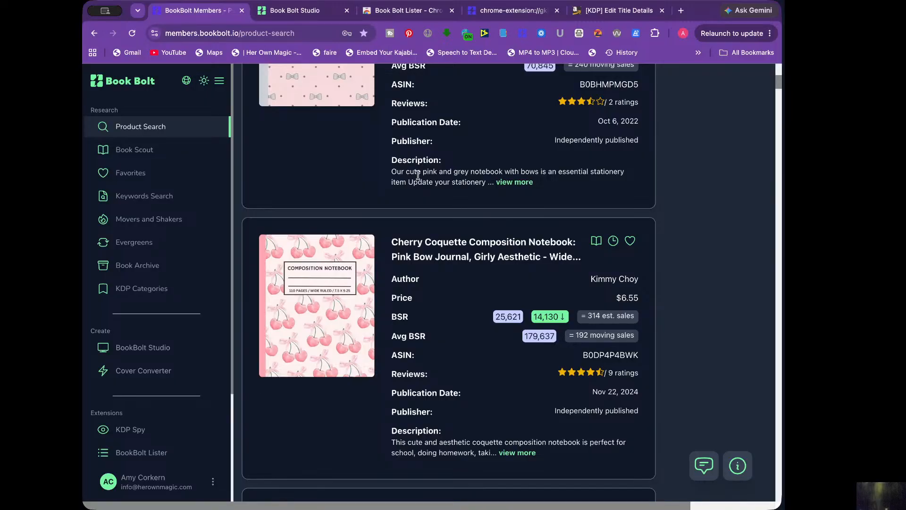
pyautogui.scroll(15, 412, 217)
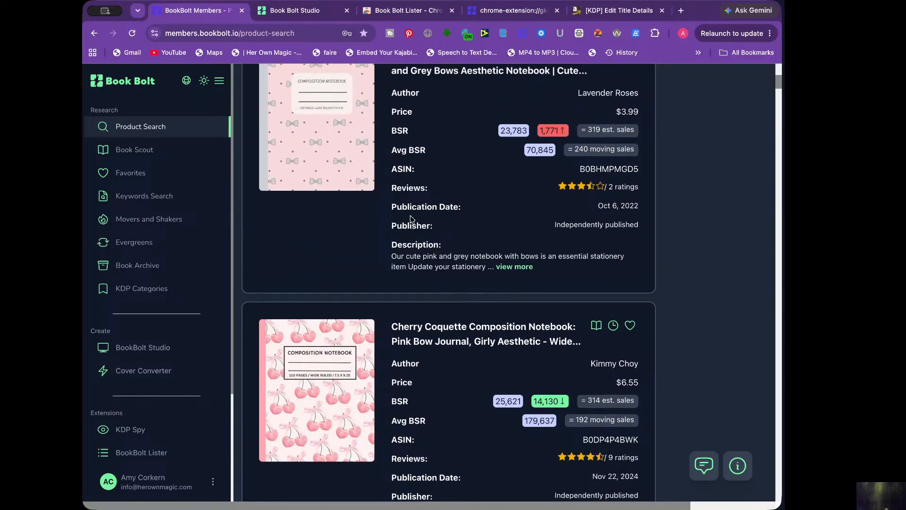
pyautogui.scroll(15, 410, 217)
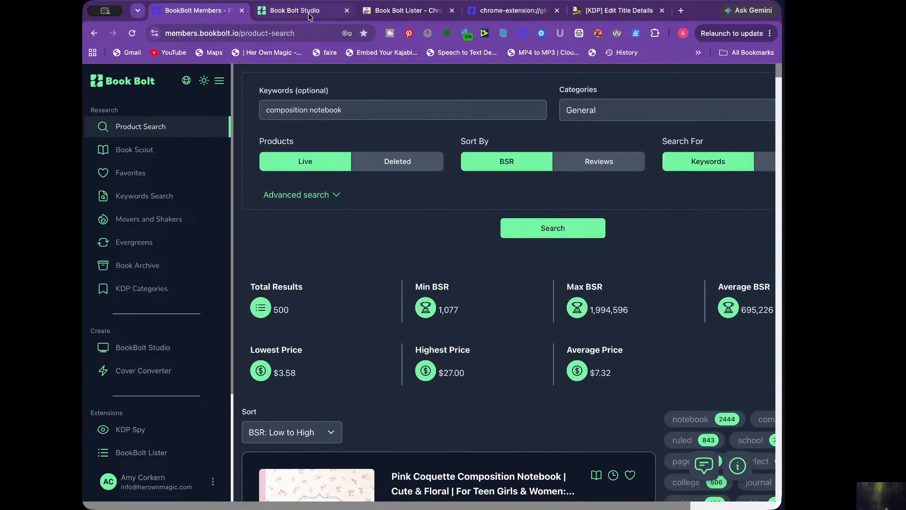
# Switch to Book Bolt Studio and open the archived "large font sudoku" project from the saved projects.
pyautogui.click(284, 12)
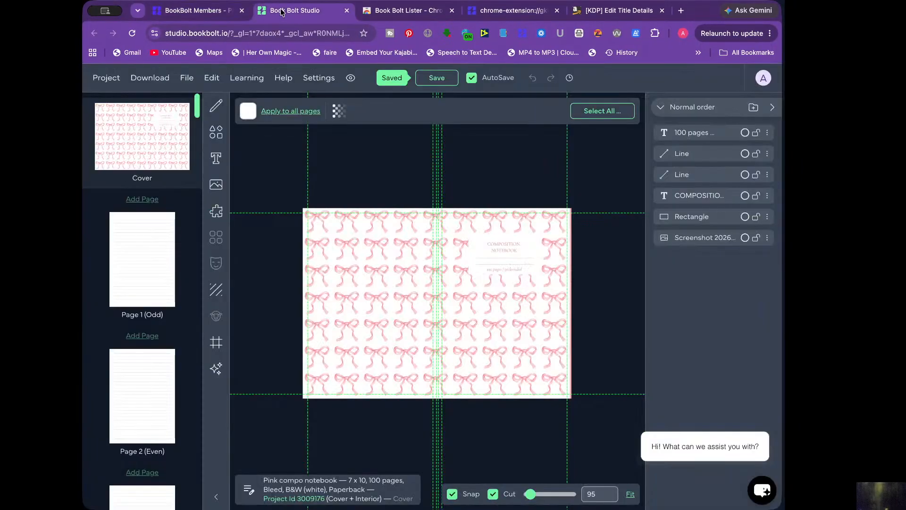
pyautogui.click(117, 75)
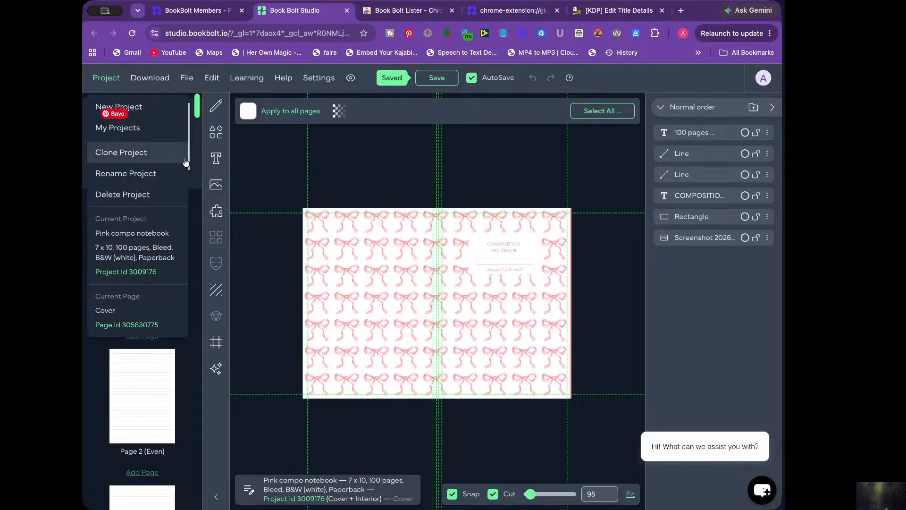
pyautogui.click(151, 126)
pyautogui.scroll(-8, 265, 284)
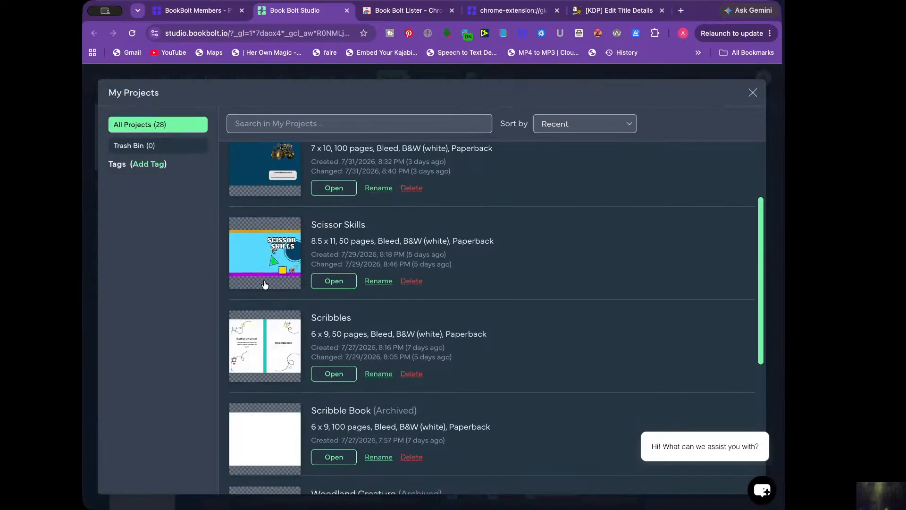
pyautogui.scroll(-8, 265, 284)
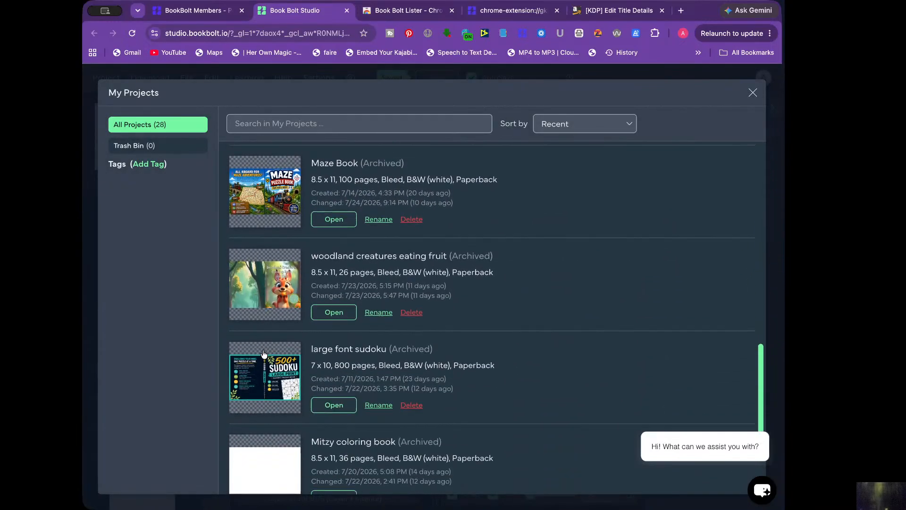
pyautogui.click(272, 244)
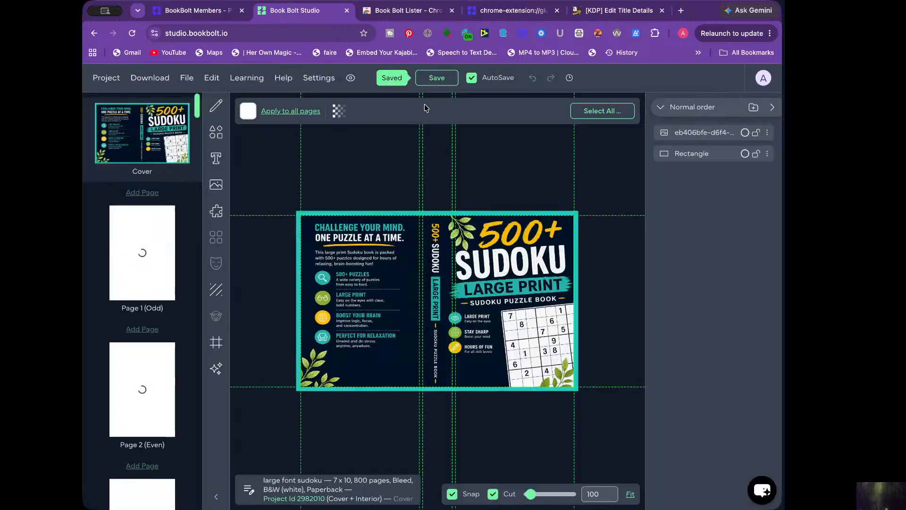
# Switch to the Book Bolt members site and run a product search for "sudoku".
pyautogui.click(193, 9)
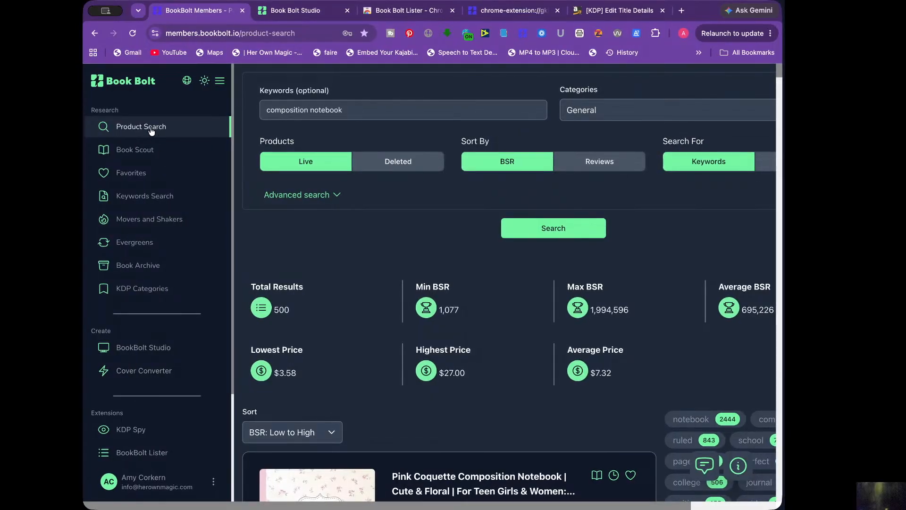
pyautogui.tripleClick(324, 110)
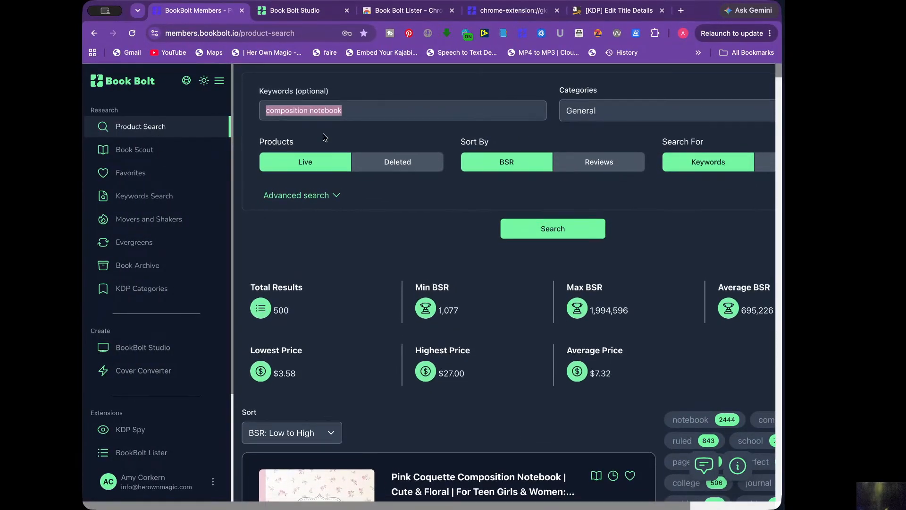
pyautogui.write('sudoke')
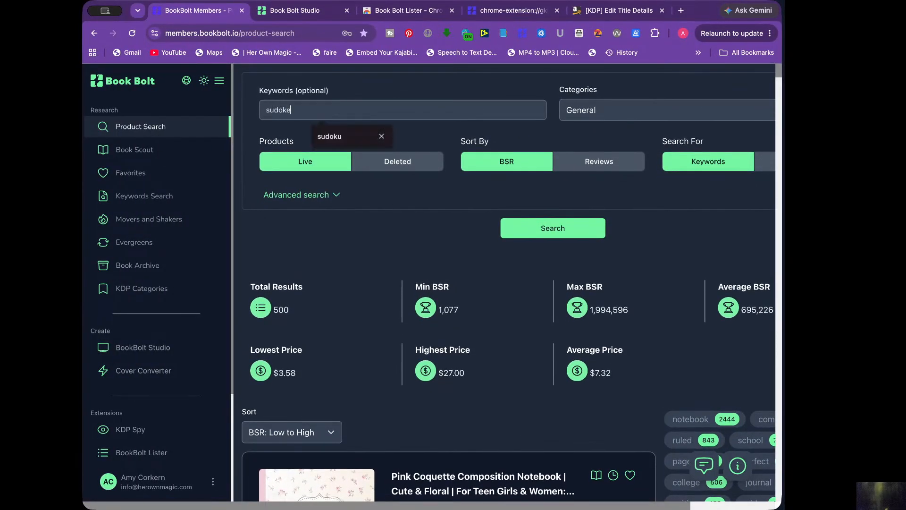
pyautogui.press('Return')
pyautogui.press('BackSpace')
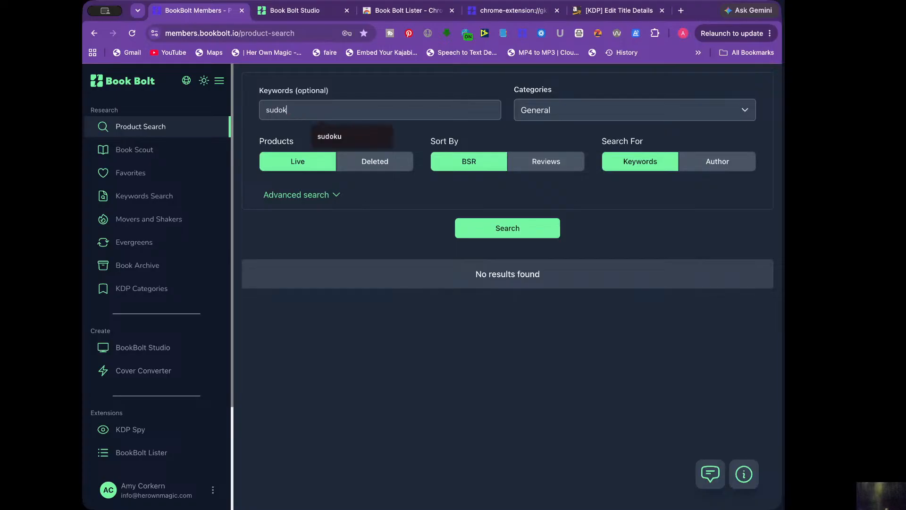
pyautogui.write('u')
pyautogui.press('Return')
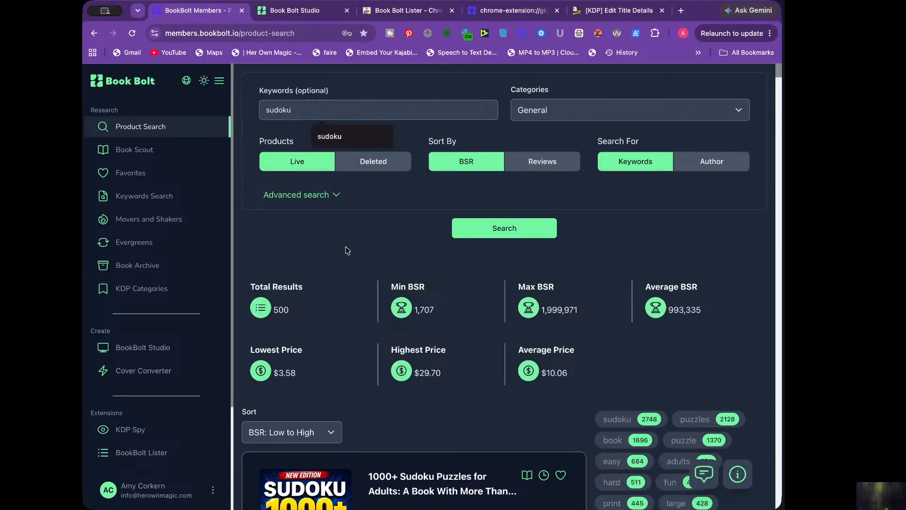
# Examine the 1000+ Sudoku Puzzles for Adults result, checking its moving sales and publisher.
pyautogui.scroll(-7, 344, 249)
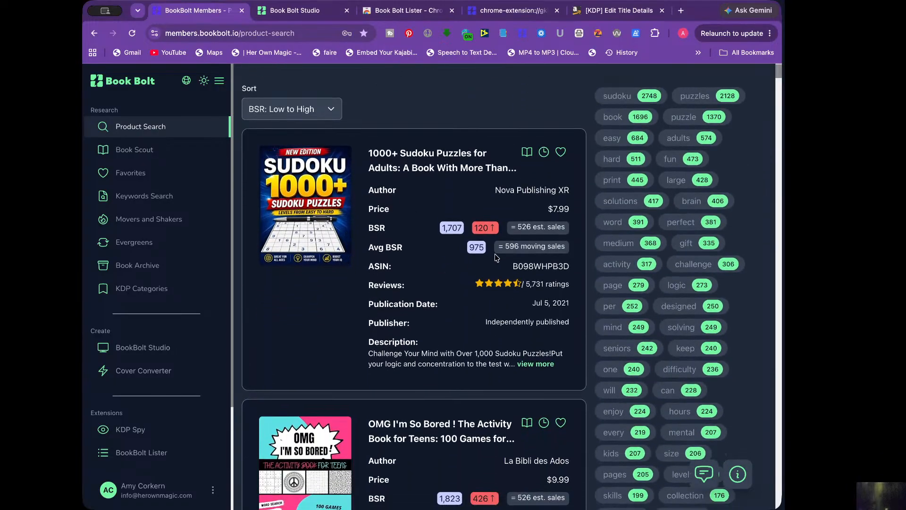
pyautogui.moveTo(497, 246); pyautogui.dragTo(578, 249)
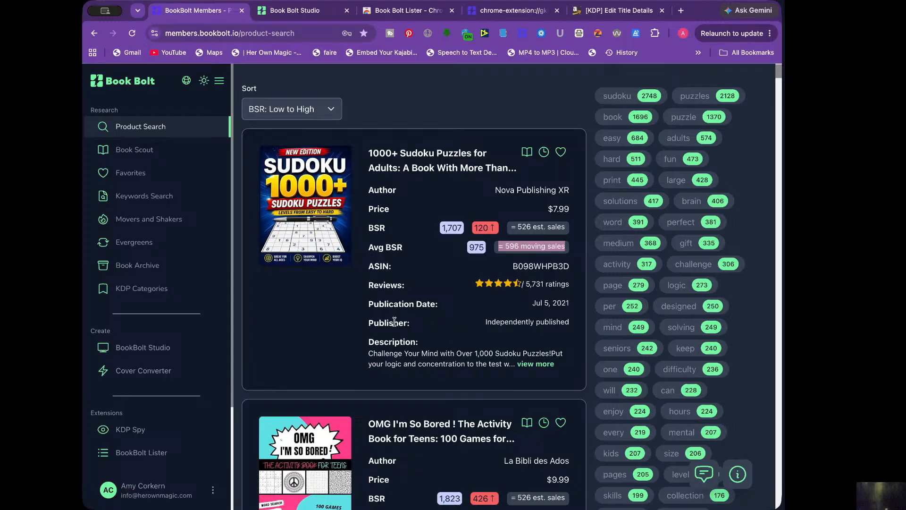
pyautogui.moveTo(395, 321); pyautogui.dragTo(587, 324)
pyautogui.click(540, 342)
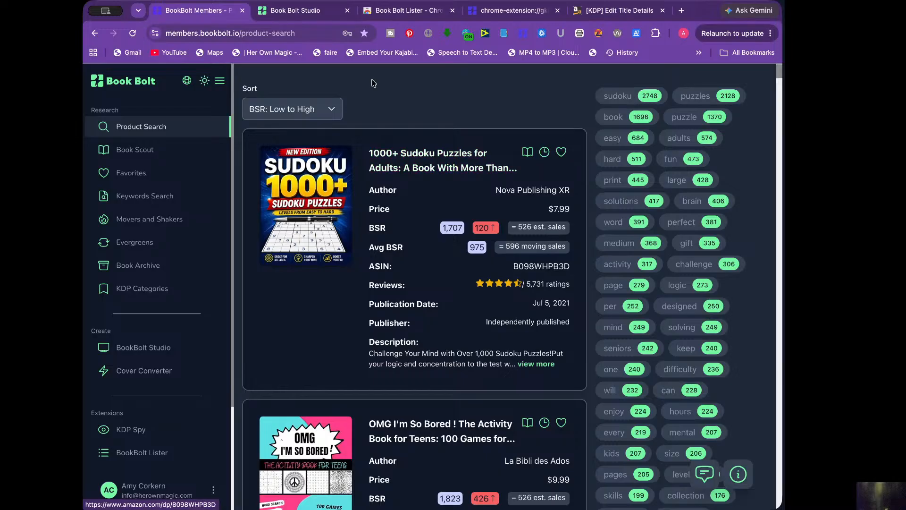
# Switch back to Book Bolt Studio and view interior pages 1 and 2 of the sudoku project, continuing past the unsaved-changes prompt.
pyautogui.hotkey('ctrl', 'Tab')
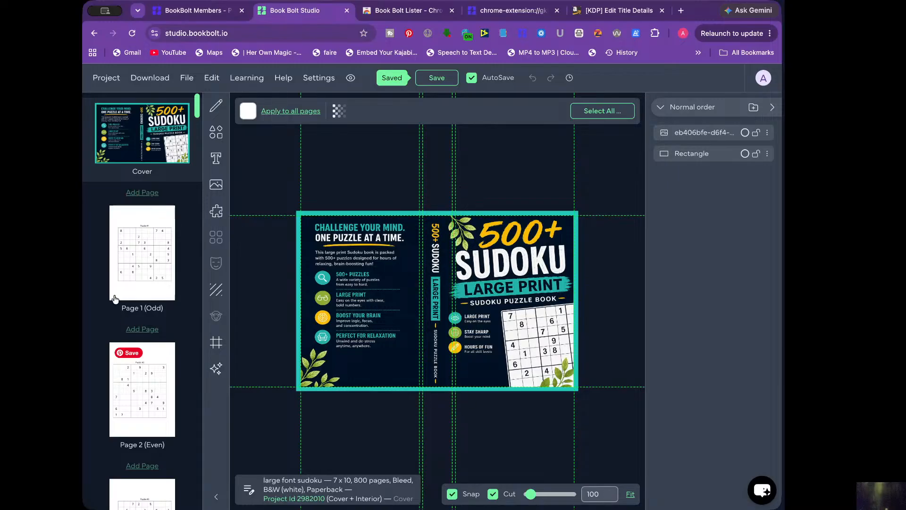
pyautogui.click(152, 254)
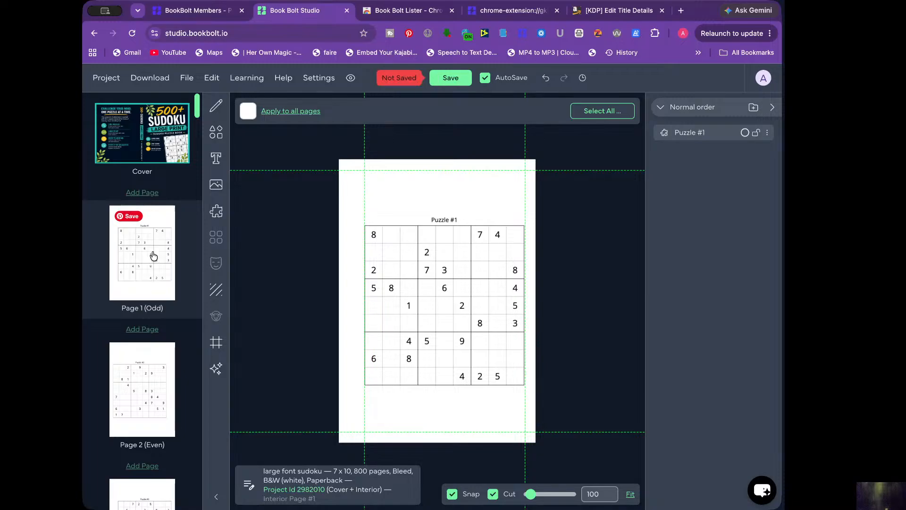
pyautogui.scroll(-1, 157, 361)
pyautogui.click(154, 377)
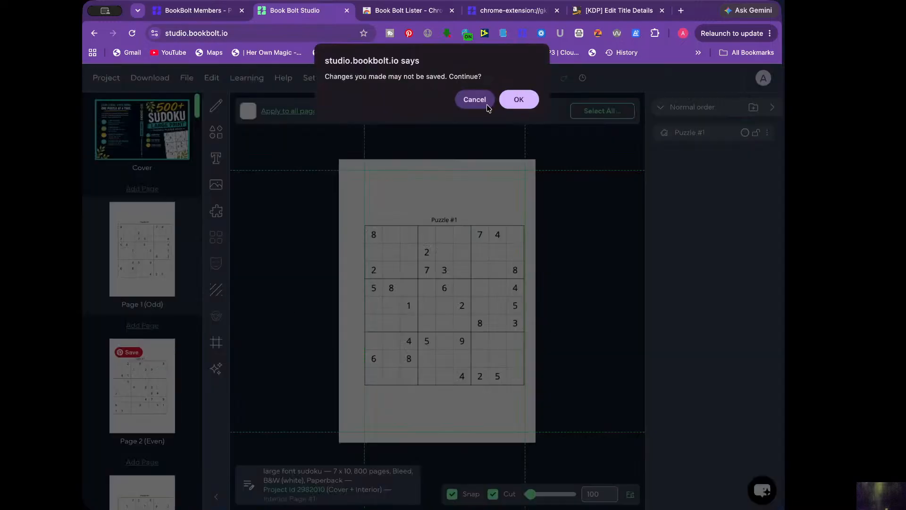
pyautogui.click(487, 104)
pyautogui.click(155, 387)
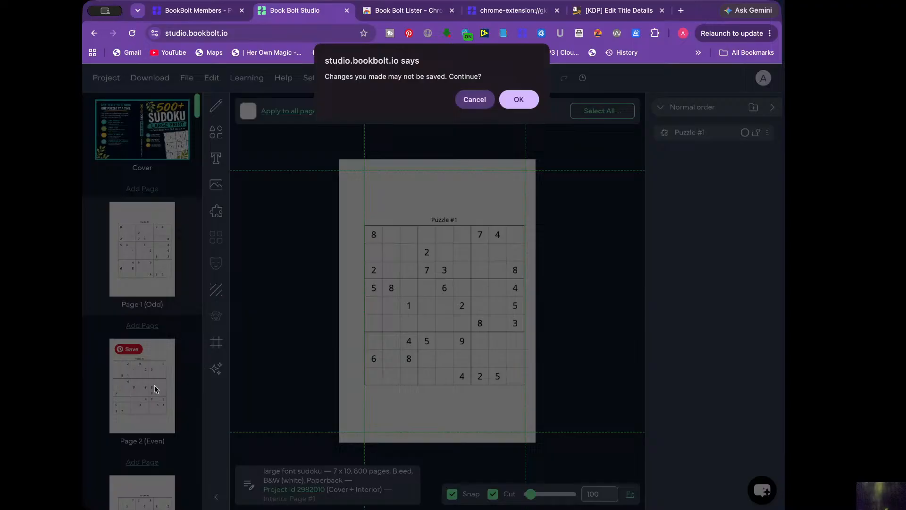
pyautogui.click(510, 107)
pyautogui.click(519, 95)
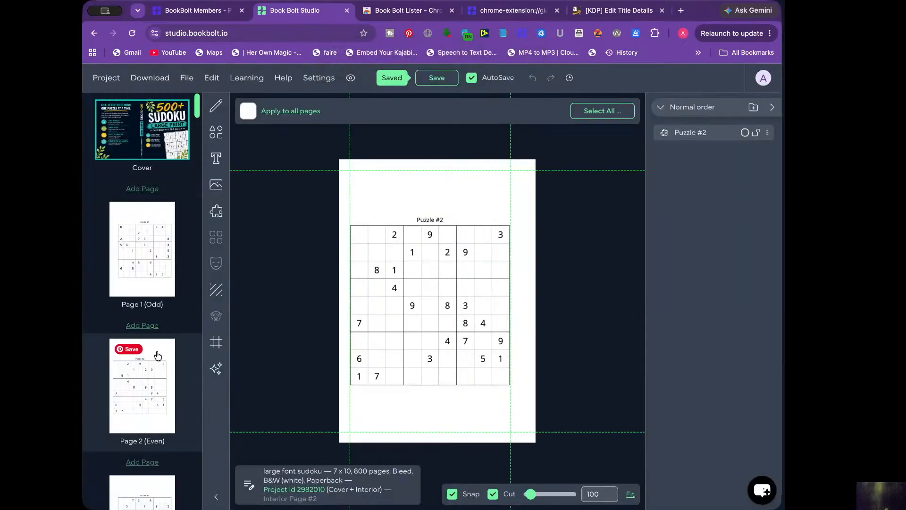
# Look through the sudoku project's following interior puzzle pages up to page 6, returning to the cover.
pyautogui.scroll(-10, 157, 356)
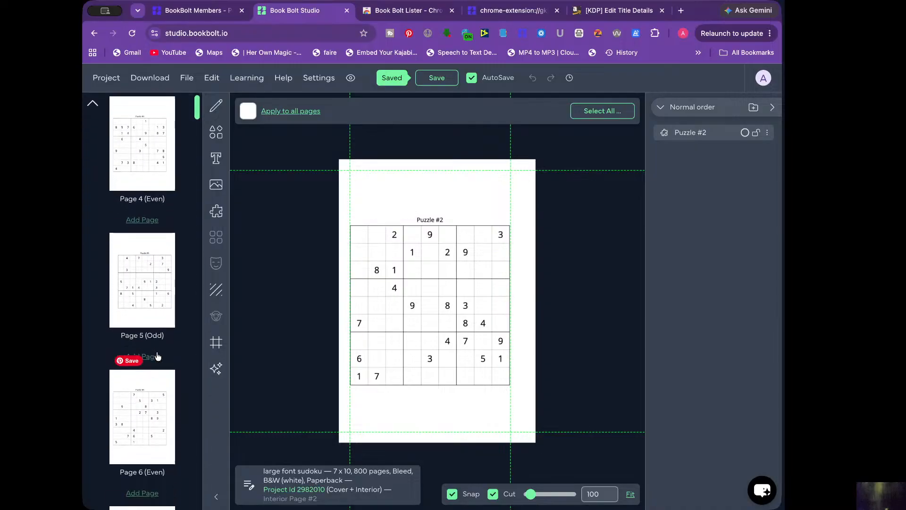
pyautogui.scroll(-1, 158, 357)
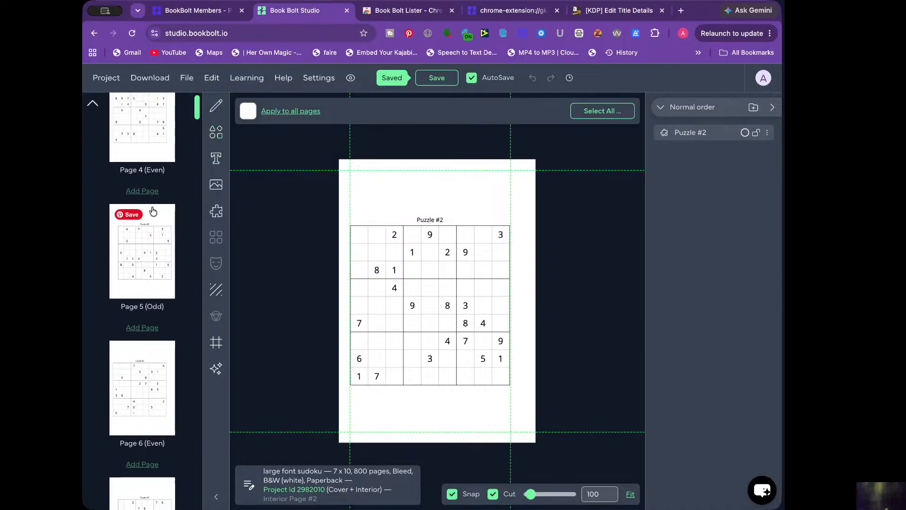
pyautogui.scroll(10, 153, 211)
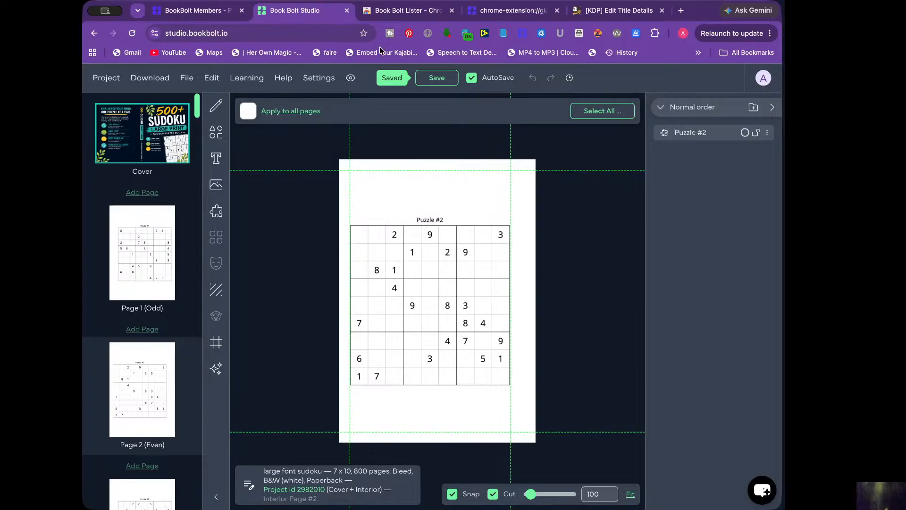
# Switch to the Book Bolt Lister profiles page and view the Composition Notebook profile.
pyautogui.click(491, 14)
pyautogui.scroll(2, 330, 172)
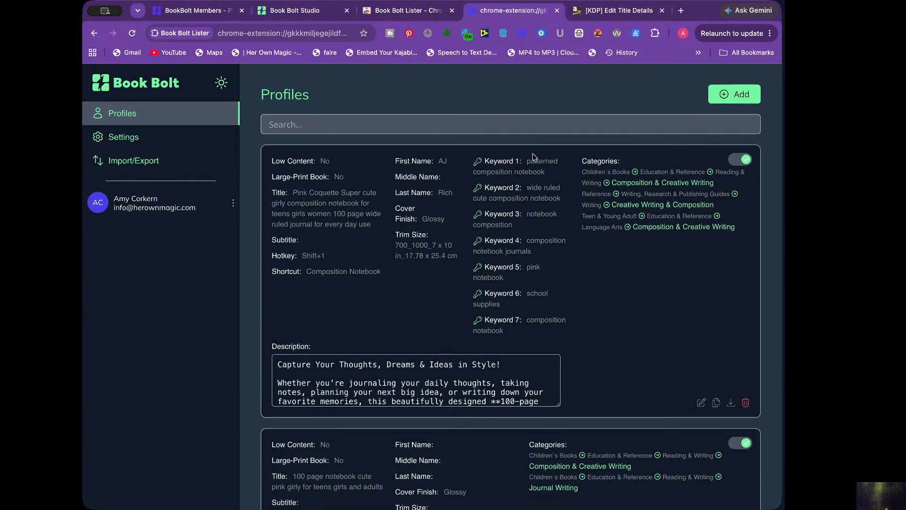